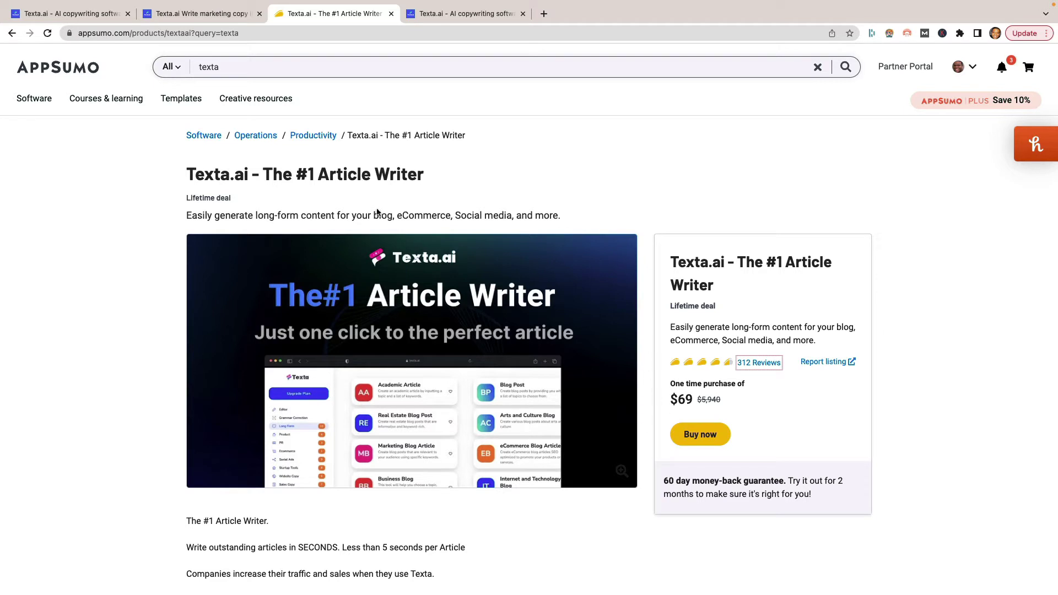
- Scroll the Texta.ai homepage past the 27+ languages list and intro video to the Automate section
left_click(77, 14)
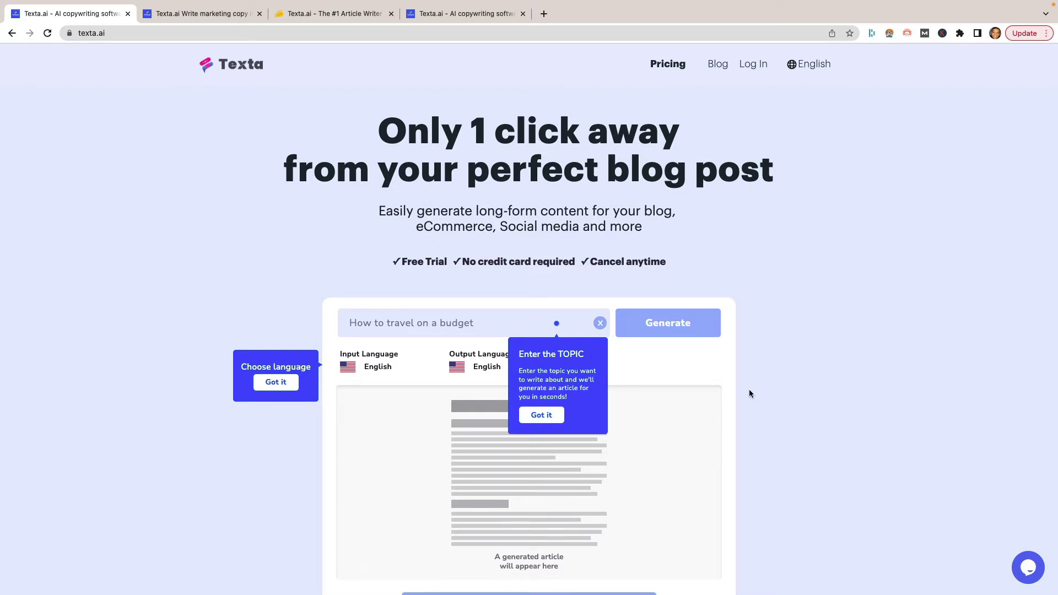
scroll(749, 389, "down", 8)
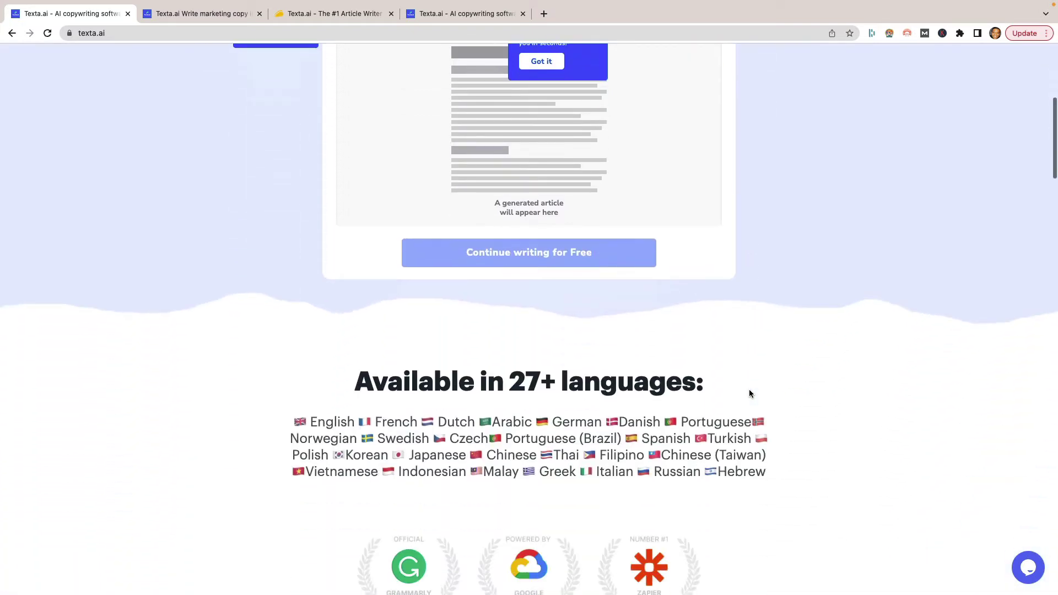
scroll(593, 388, "down", 3)
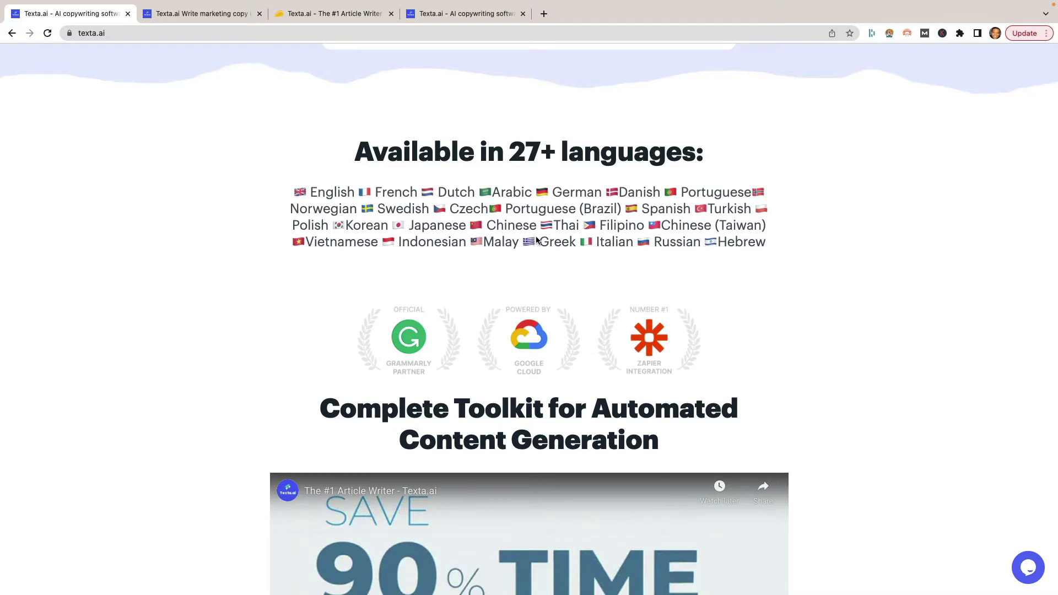
scroll(593, 332, "down", 1)
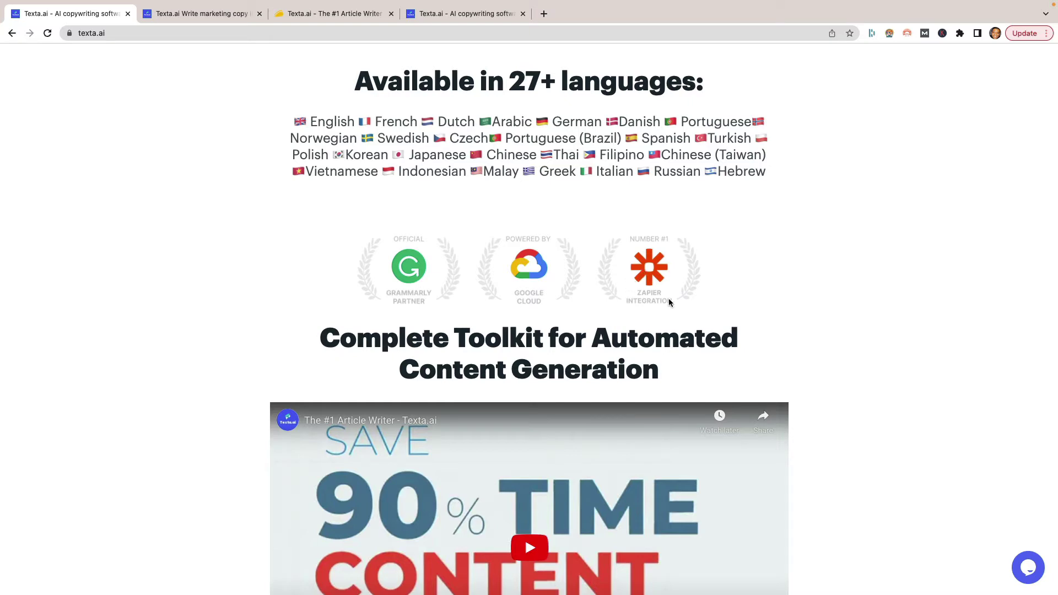
scroll(831, 312, "down", 3)
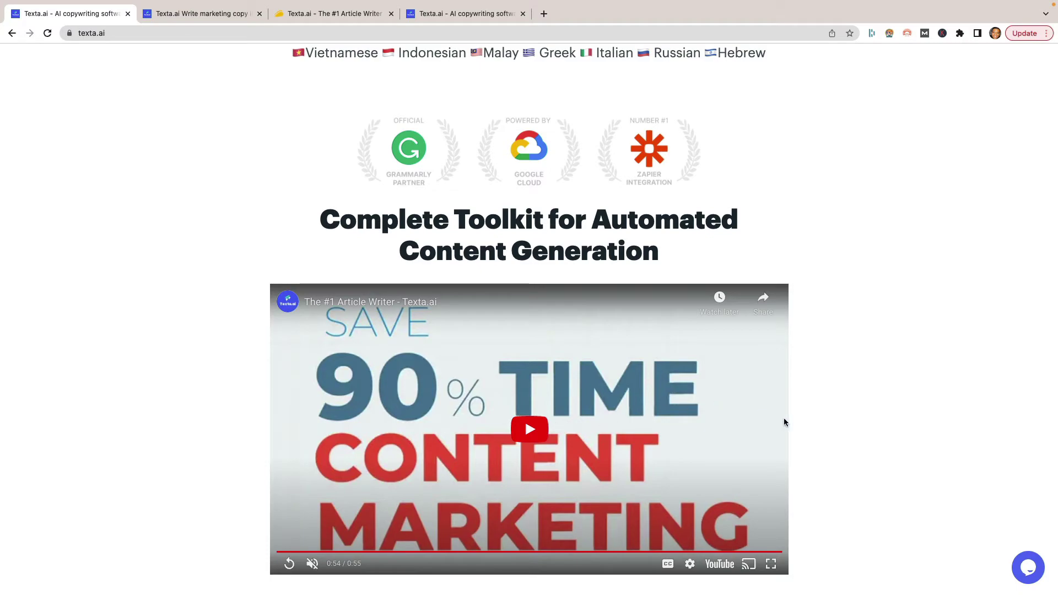
scroll(871, 378, "down", 15)
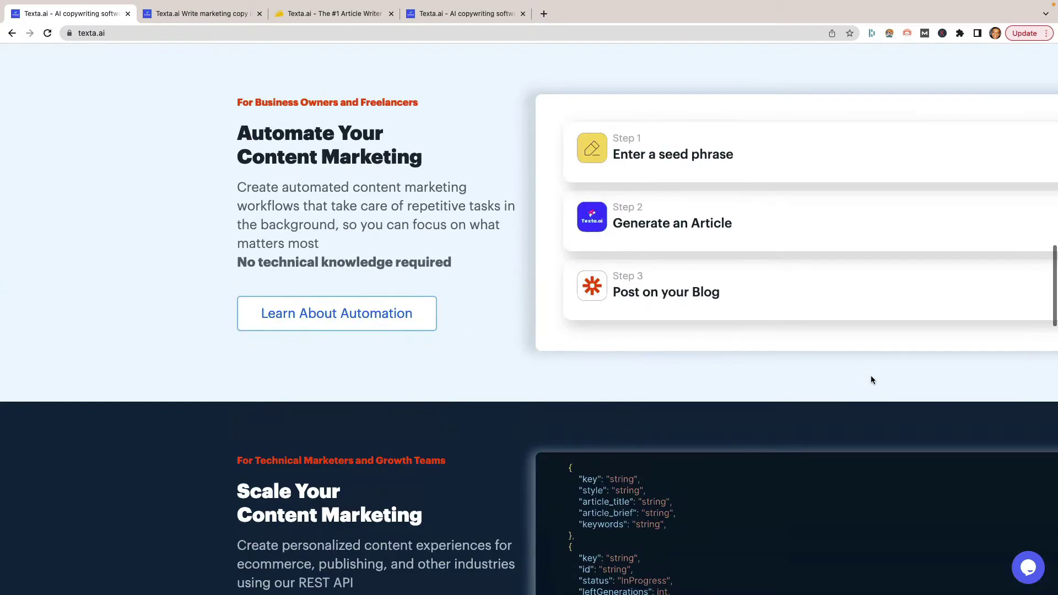
- Scroll through Features, testimonials and the 4000-word free-trial offer, then jump back to the article generator
scroll(871, 379, "down", 5)
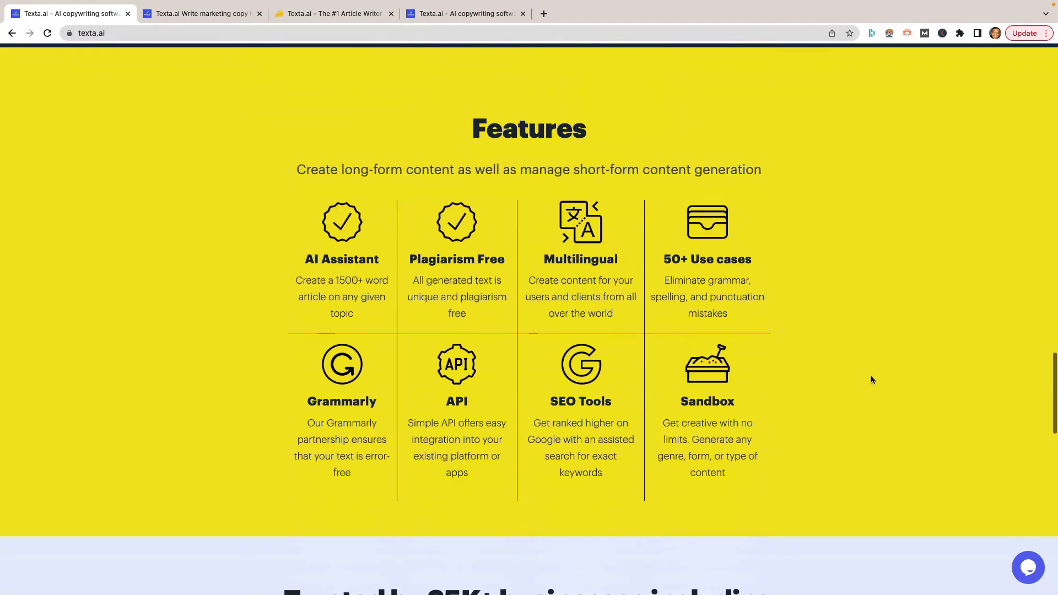
scroll(872, 379, "down", 1)
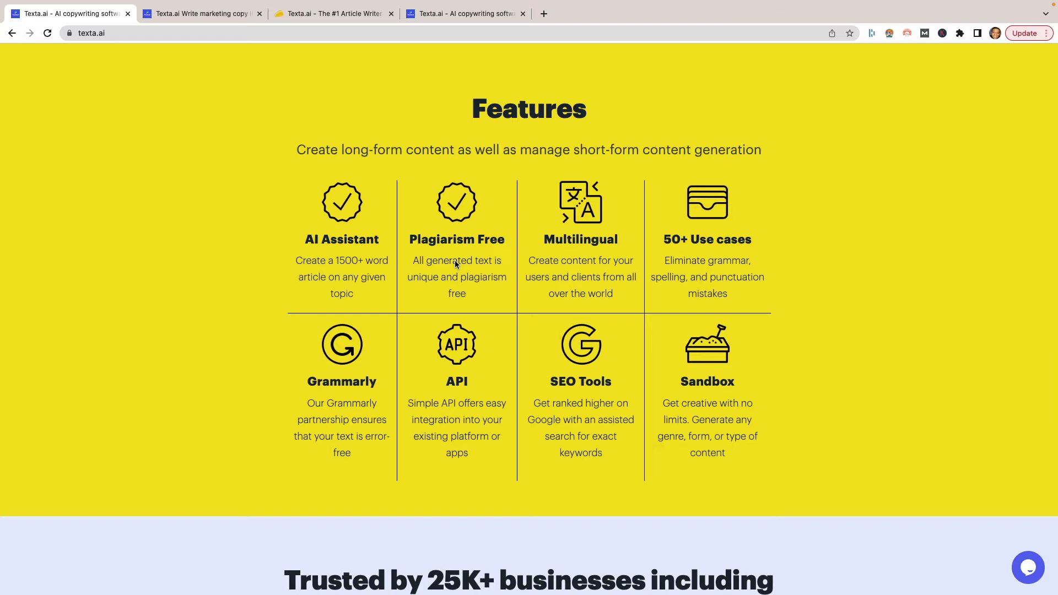
scroll(488, 433, "down", 3)
scroll(489, 433, "down", 10)
scroll(489, 433, "up", 1)
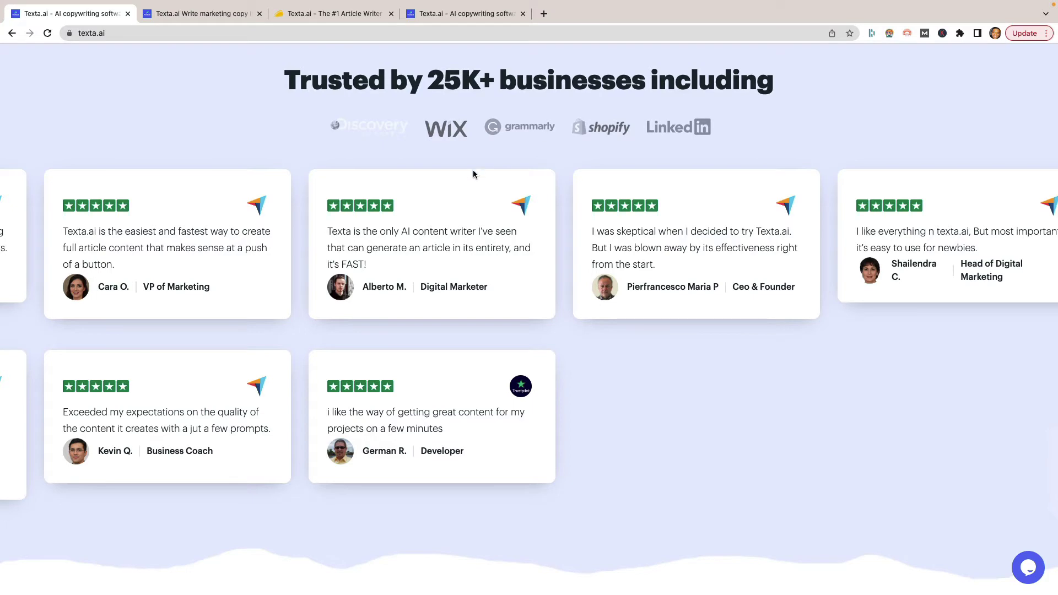
scroll(473, 172, "down", 10)
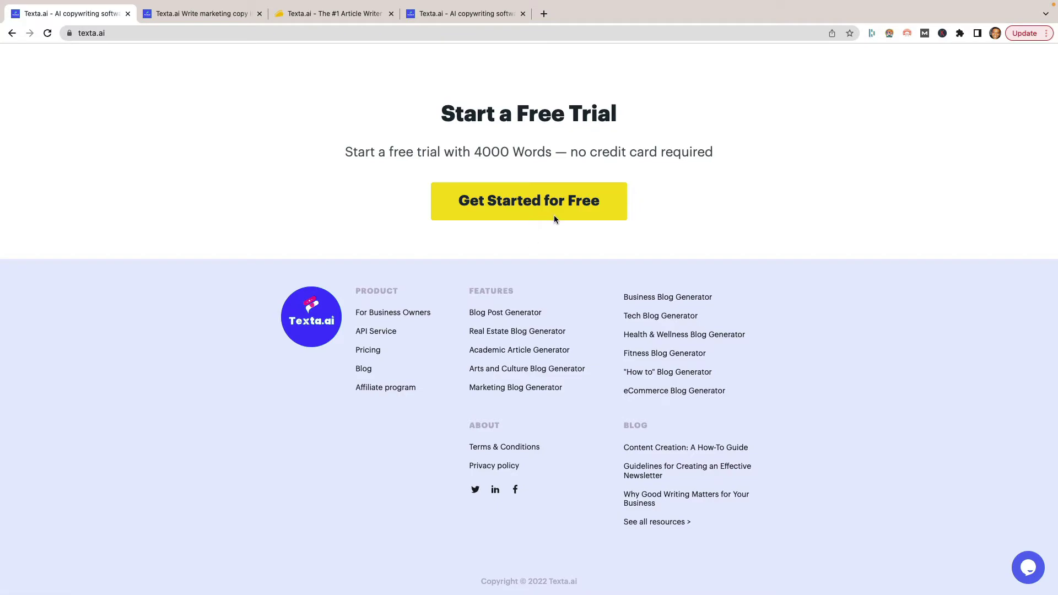
left_click(449, 206)
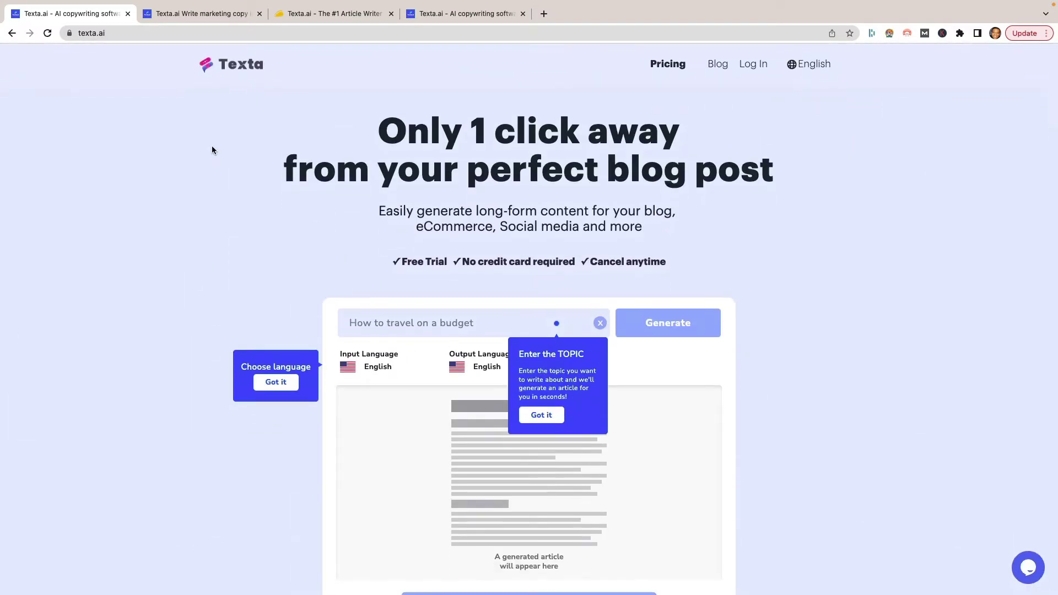
- Show the AppSumo Texta.ai deal page and highlight its Lifetime deal line
left_click(332, 13)
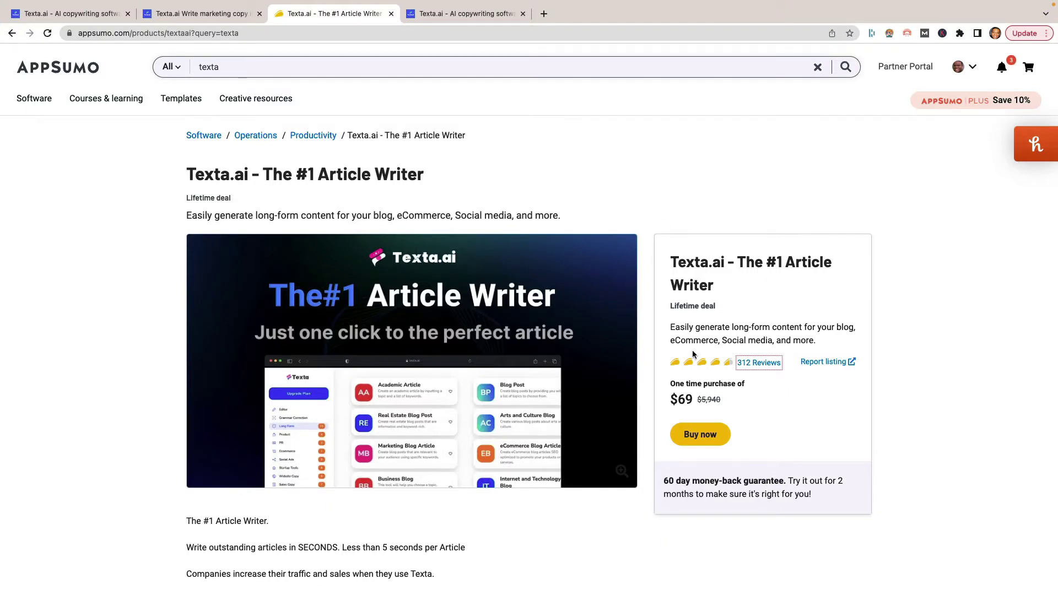
triple_click(712, 312)
left_click(729, 312)
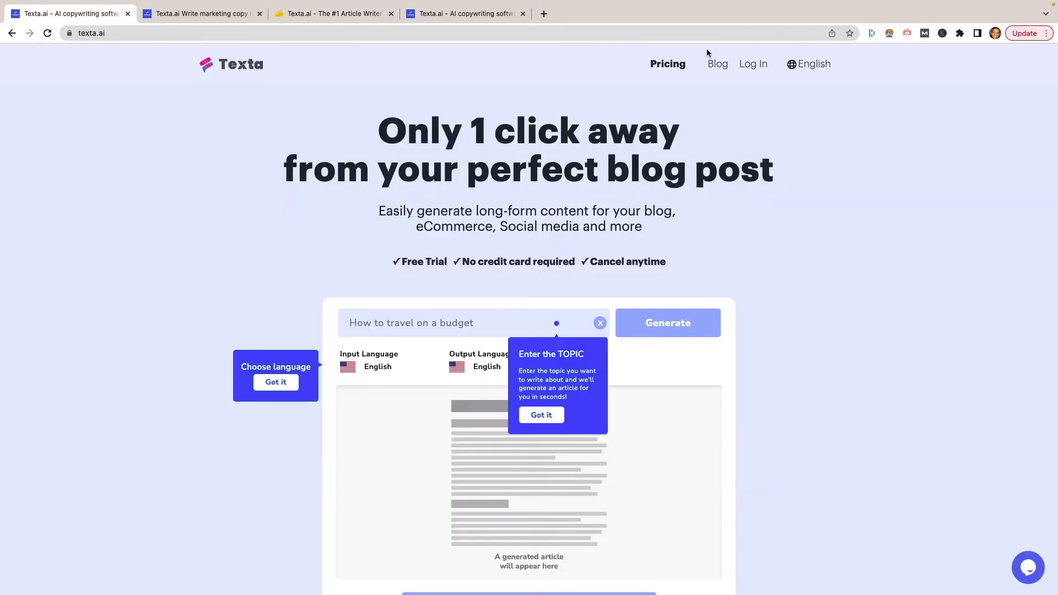
- Bring up Texta.ai's Plans & Pricing page and highlight the 600,000-word allowance
left_click(673, 65)
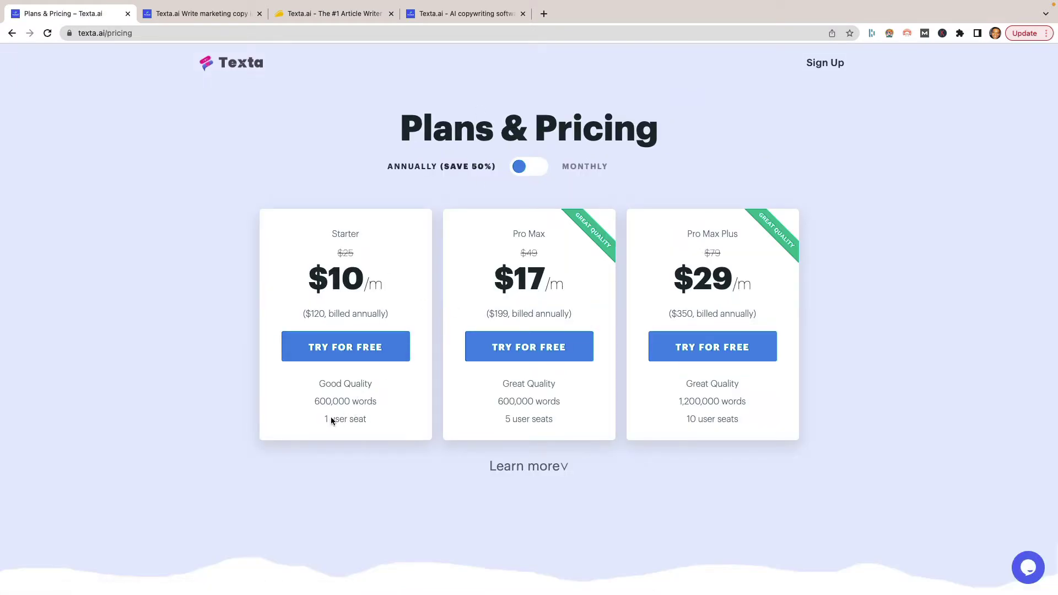
mouse_move(313, 405)
left_mouse_down()
mouse_move(392, 407)
mouse_move(305, 402)
left_mouse_up()
left_click(326, 402)
left_click(415, 396)
- Highlight the Starter plan's Good Quality and Pro Max plan's Great Quality ratings
left_click_drag(508, 387, 556, 384)
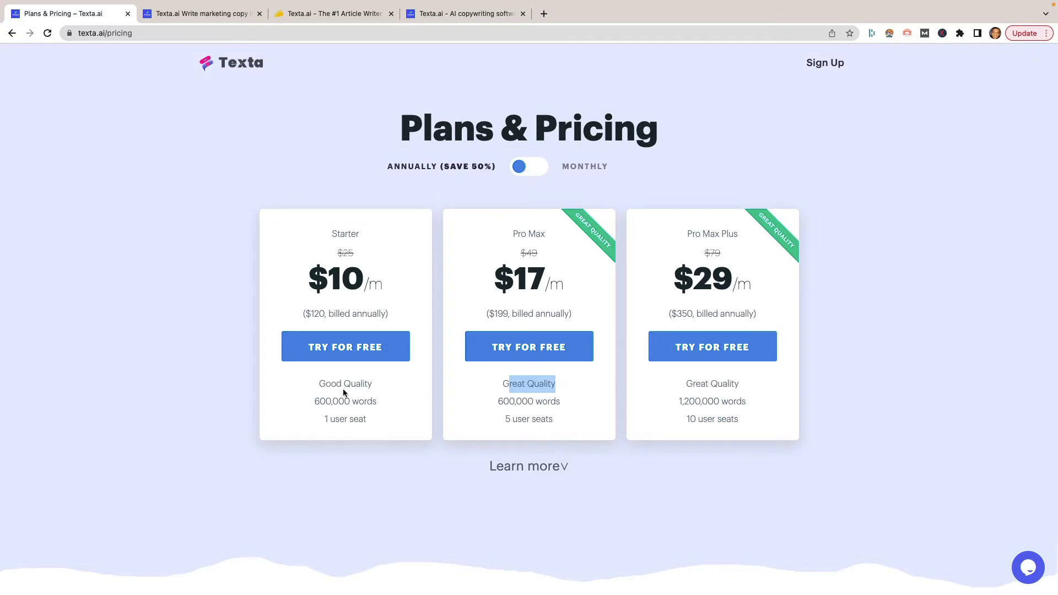
left_click_drag(323, 387, 378, 386)
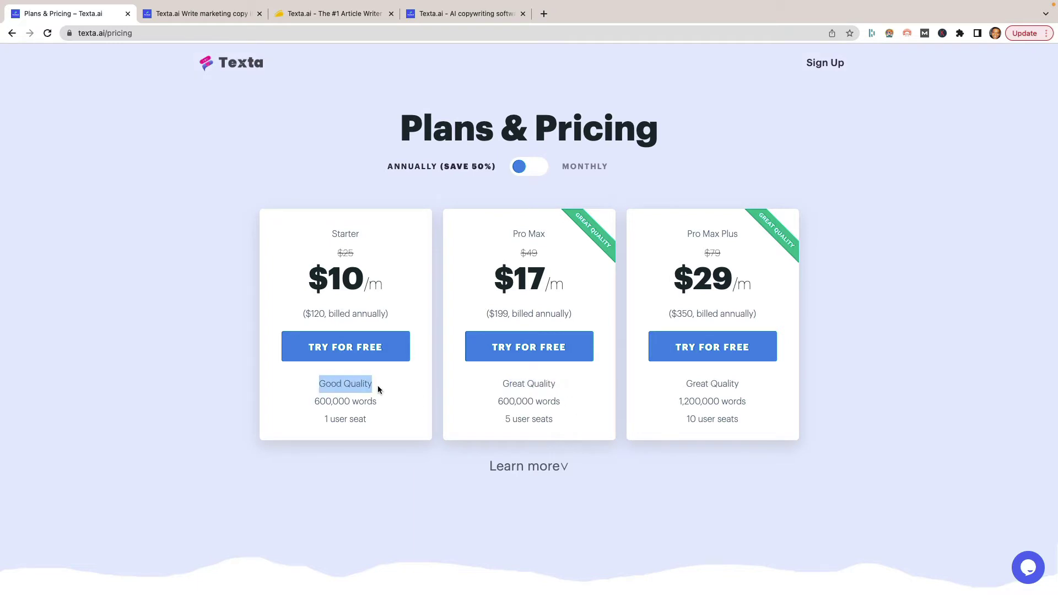
left_click(466, 386)
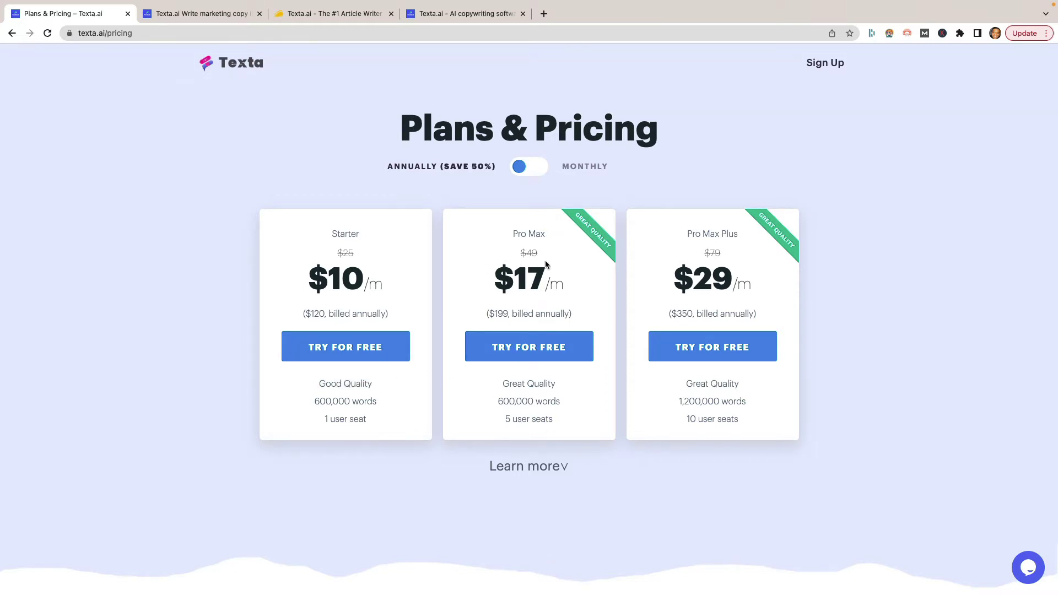
left_click_drag(504, 386, 567, 386)
left_click(570, 388)
left_click_drag(389, 395, 330, 391)
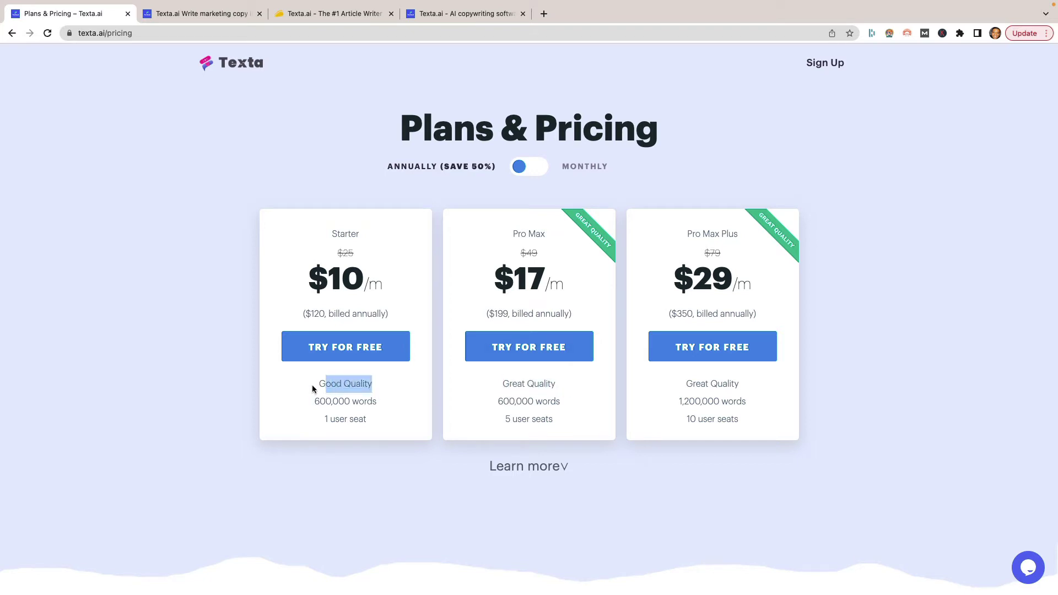
left_click(312, 390)
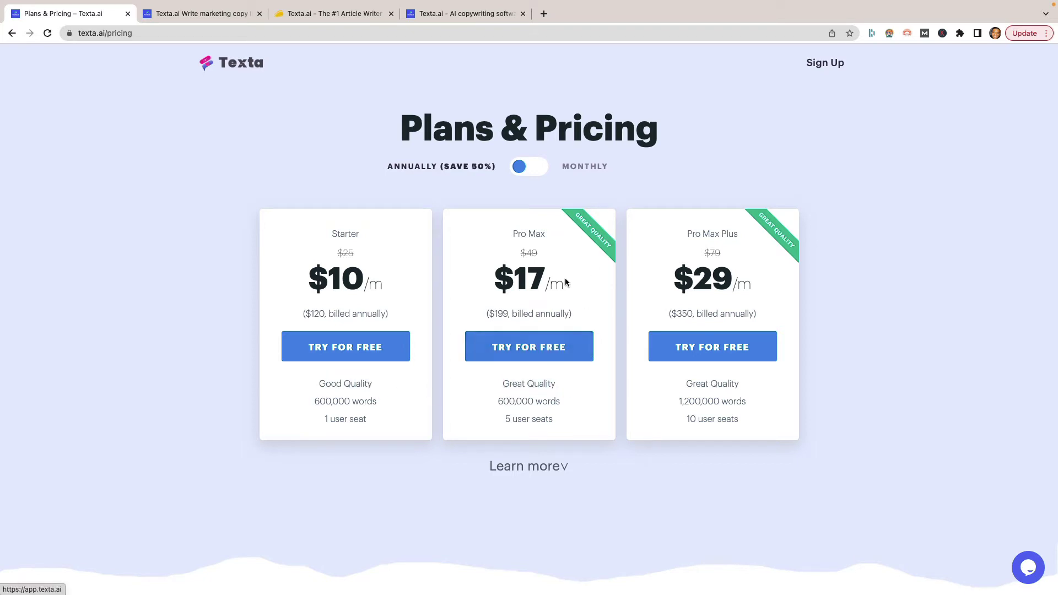
- Return to the AppSumo Texta.ai deal and highlight its $69 one-time price
left_click(323, 15)
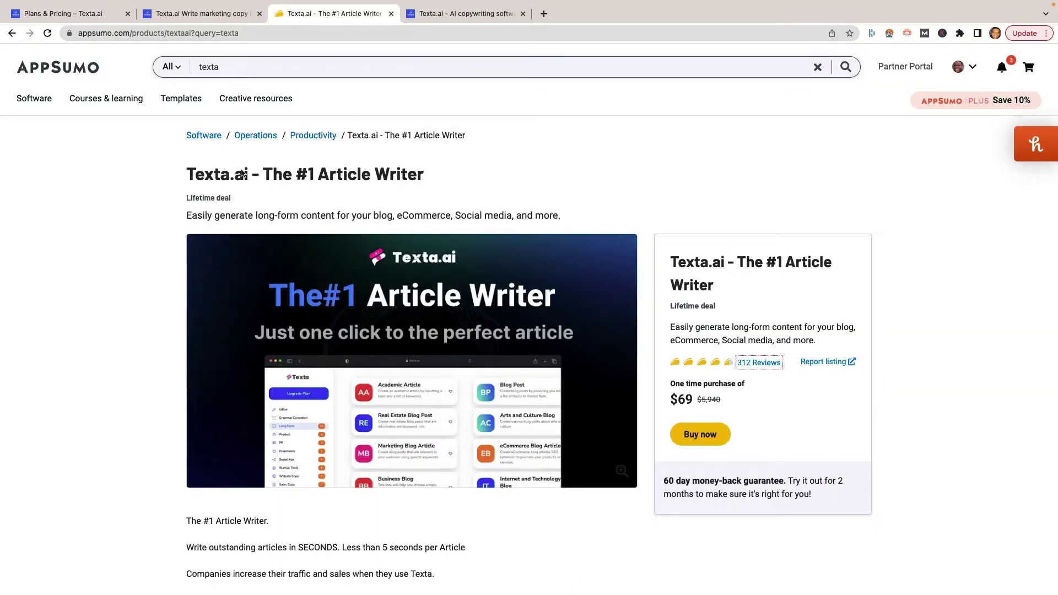
scroll(658, 295, "down", 5)
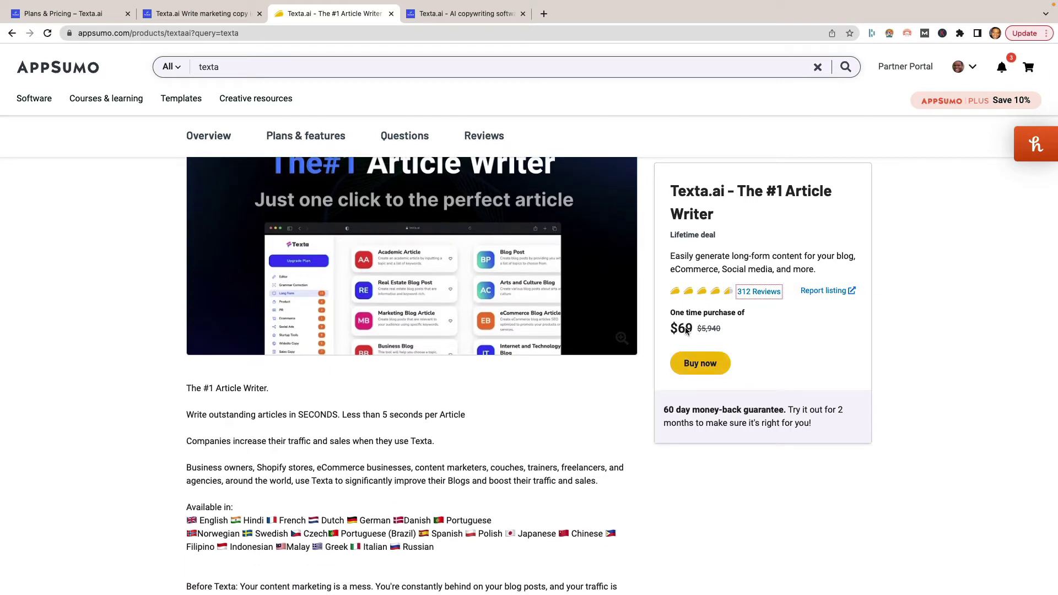
left_click_drag(693, 330, 657, 330)
left_click(752, 351)
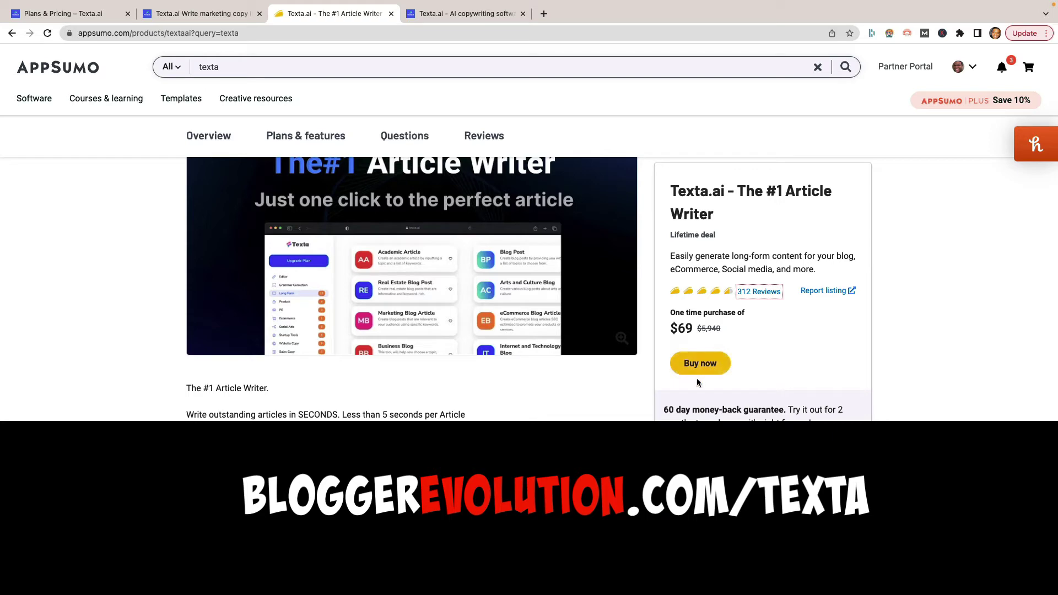
- Scroll through the deal's feature list and Questions section, then back up
scroll(527, 392, "down", 7)
scroll(527, 392, "down", 12)
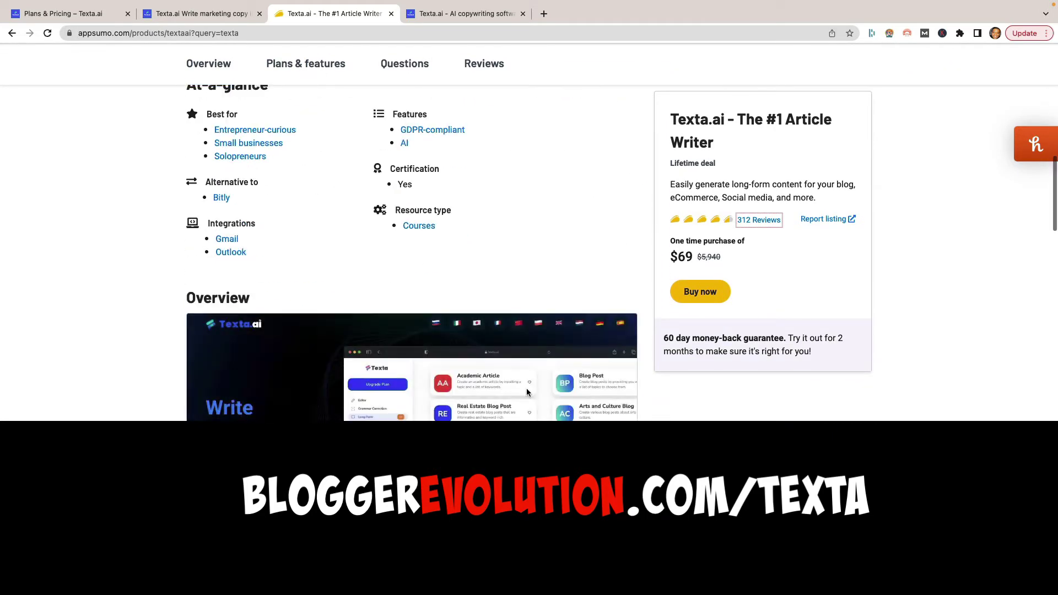
scroll(527, 392, "down", 5)
scroll(527, 392, "up", 2)
scroll(526, 393, "up", 3)
scroll(527, 393, "down", 7)
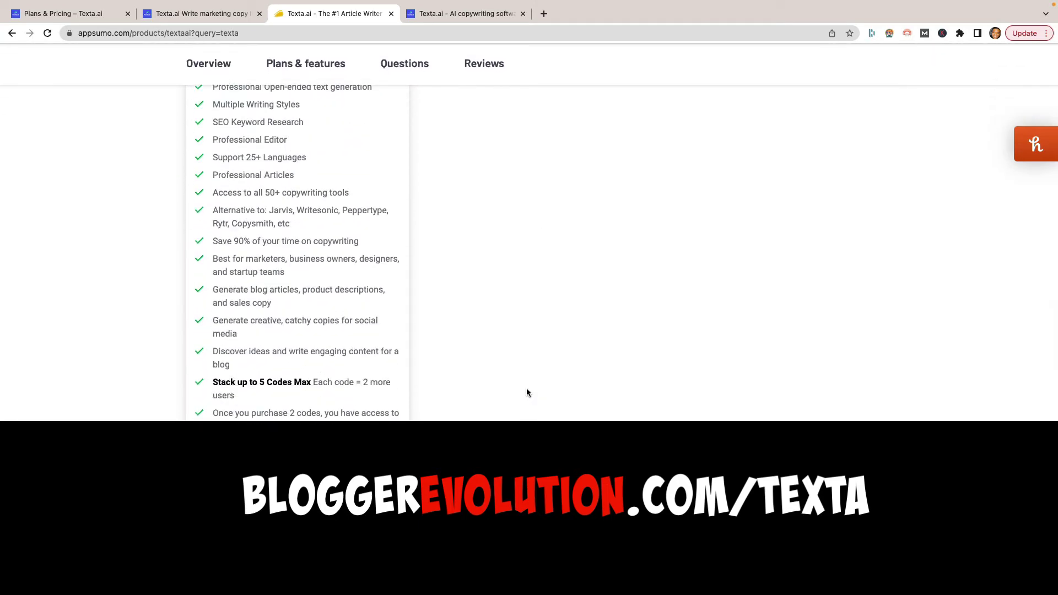
scroll(527, 392, "up", 2)
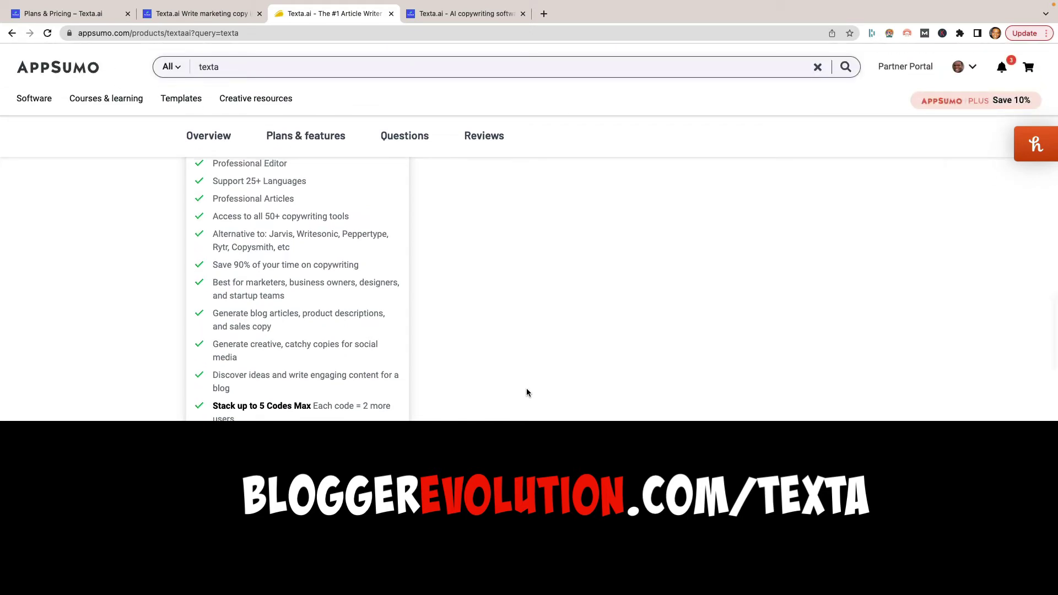
scroll(526, 392, "up", 2)
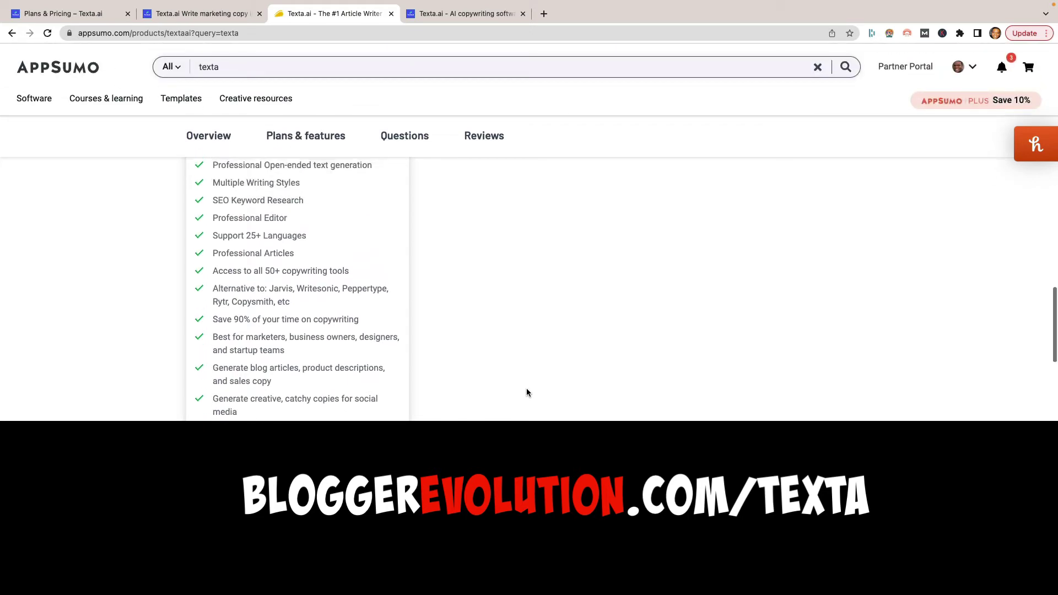
scroll(527, 392, "up", 1)
scroll(527, 393, "up", 1)
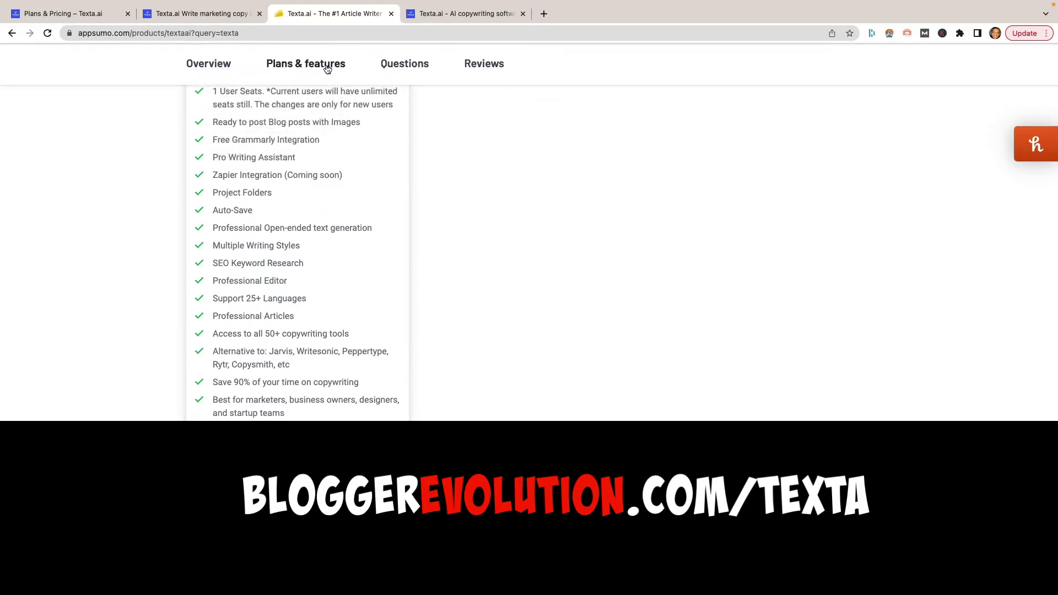
- Glance at the Texta.ai pricing page, then highlight the deal's Zapier coming-soon note
left_click(74, 13)
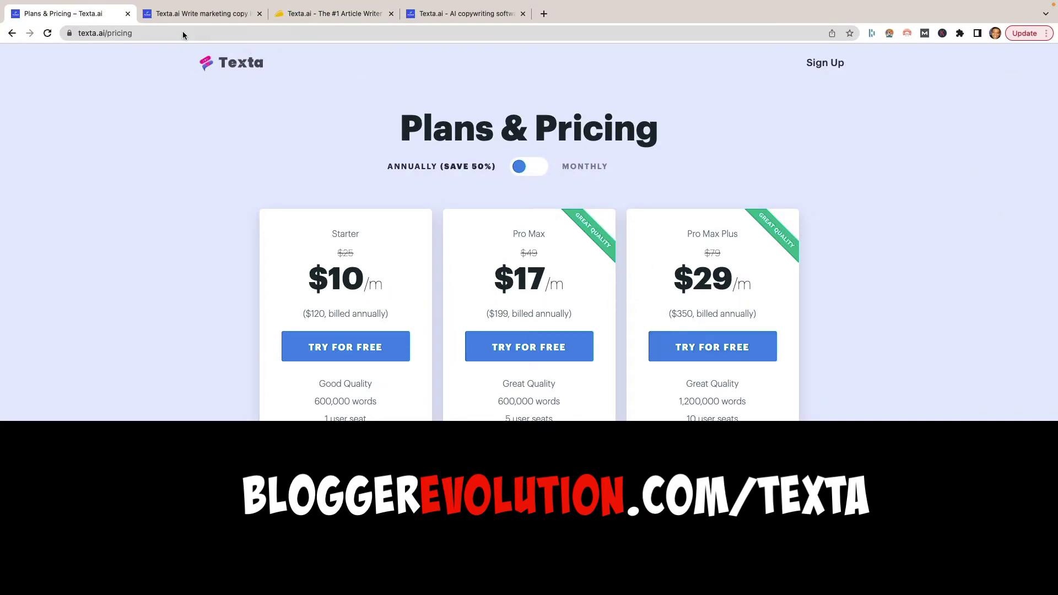
left_click(319, 14)
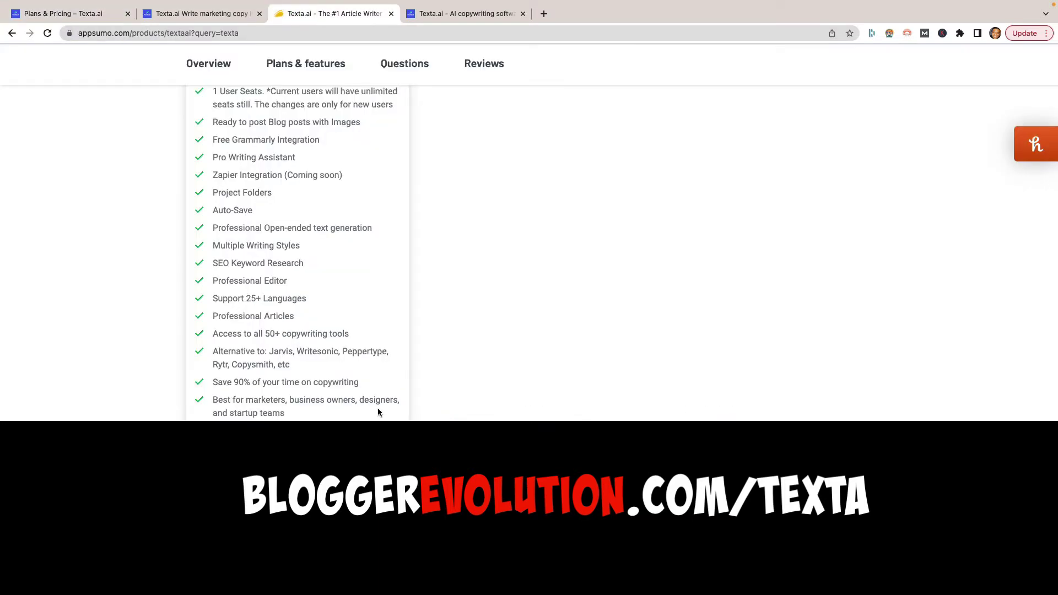
scroll(362, 386, "down", 3)
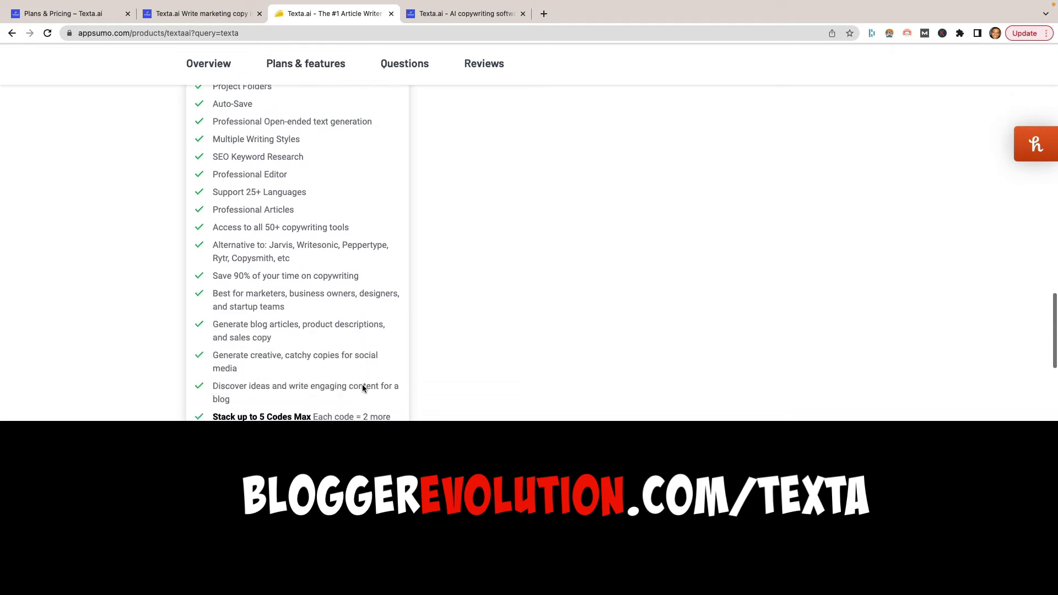
scroll(362, 386, "up", 3)
scroll(362, 385, "up", 1)
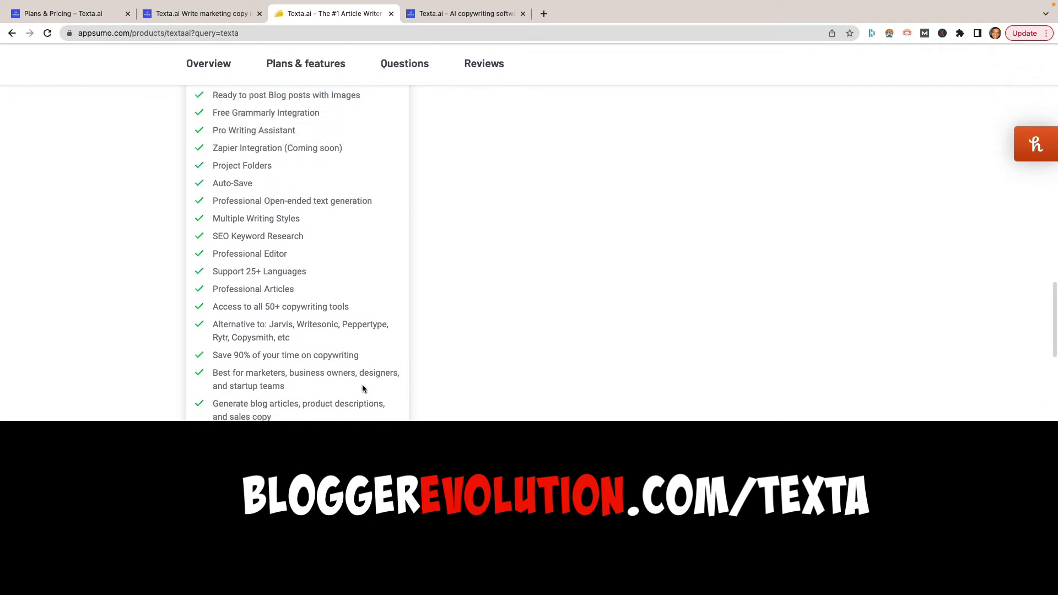
scroll(362, 388, "up", 2)
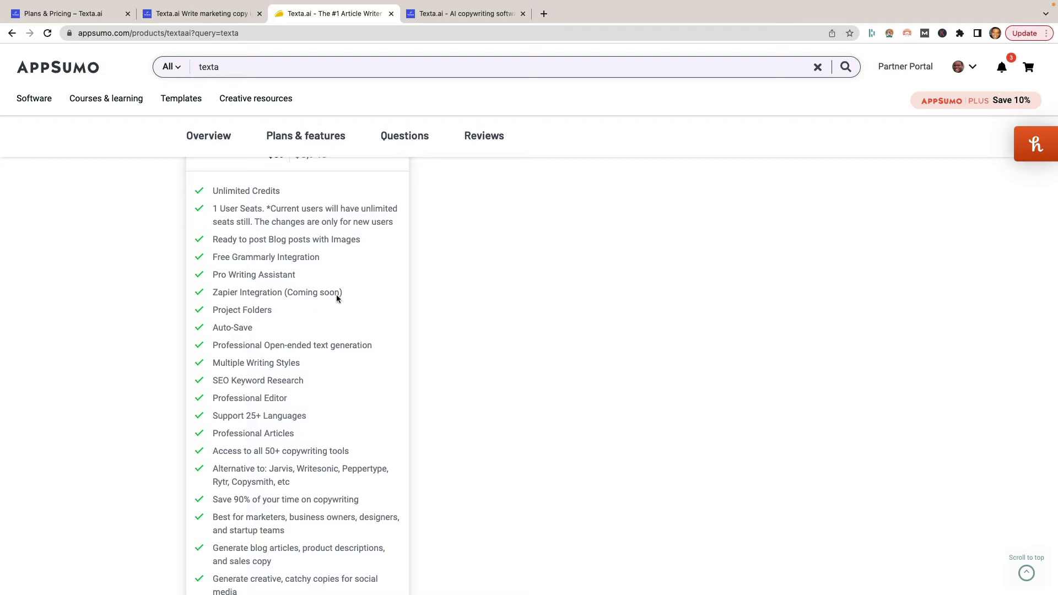
left_click_drag(338, 298, 277, 293)
left_click(335, 322)
- Highlight the SEO Keyword Research feature, then scroll back to the top of the $69 deal page
left_click_drag(305, 385, 191, 382)
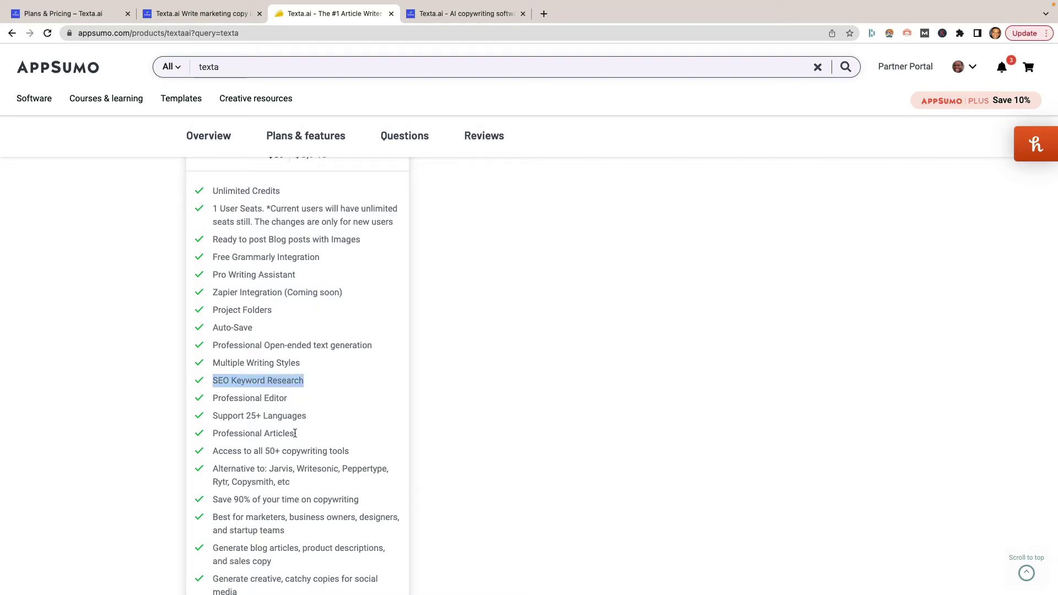
scroll(310, 442, "down", 4)
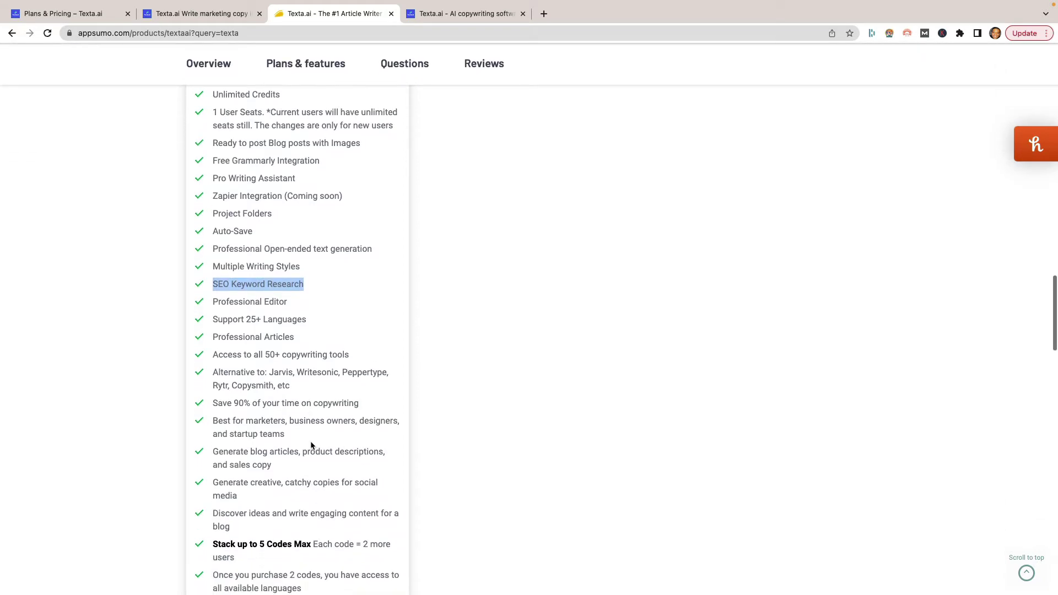
scroll(311, 455, "down", 2)
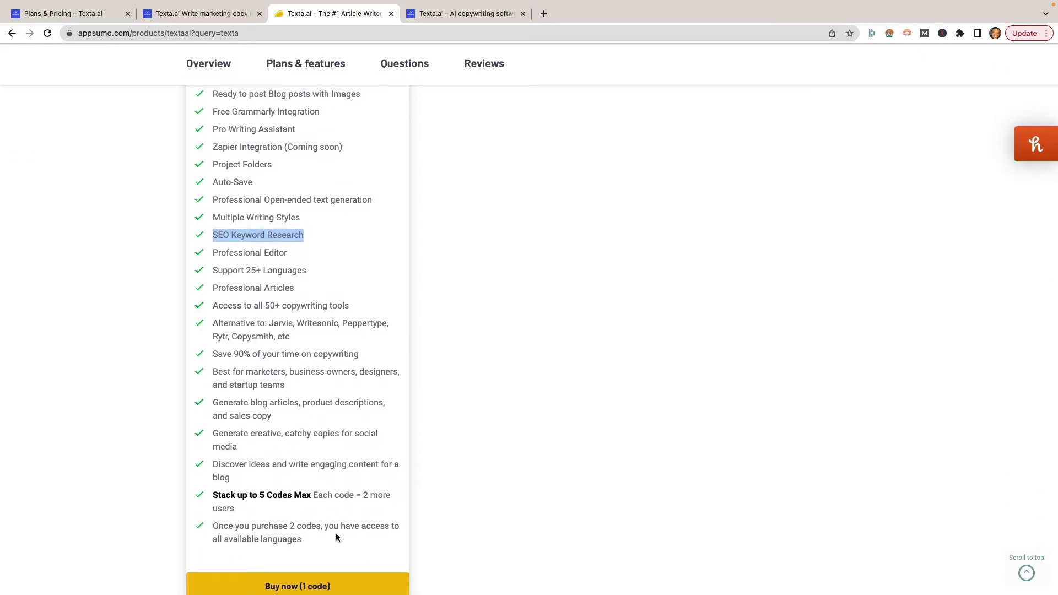
scroll(346, 424, "down", 12)
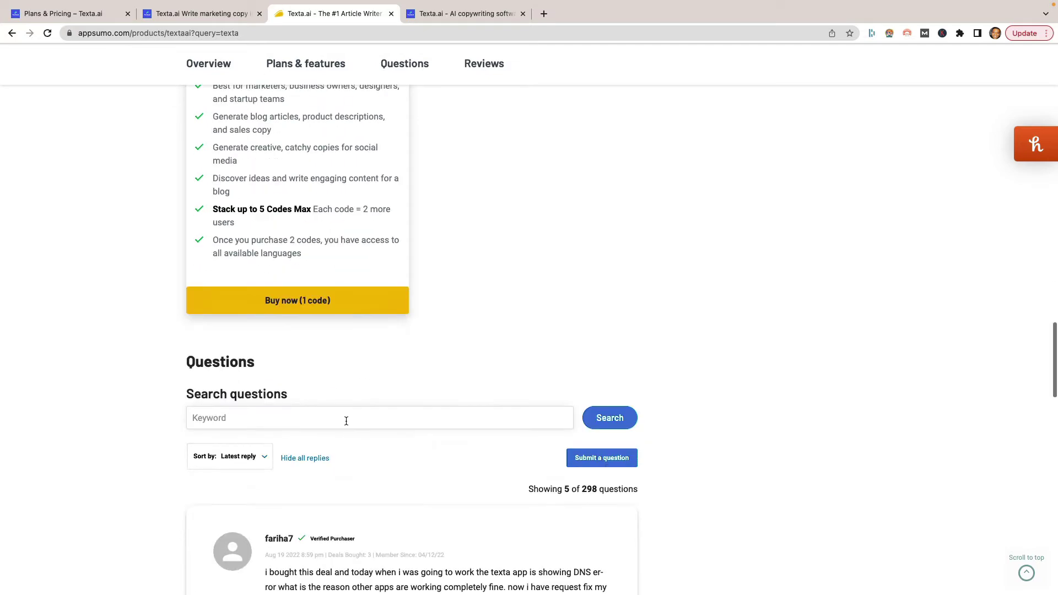
scroll(346, 420, "down", 4)
scroll(497, 395, "up", 14)
scroll(497, 399, "up", 12)
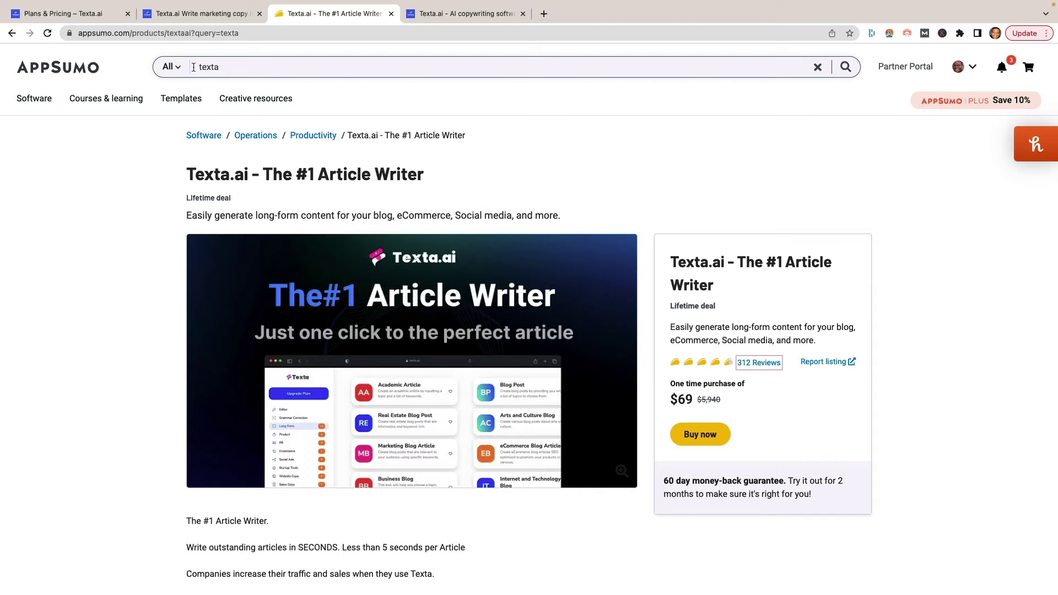
- Log in to the Texta app and browse the 21 Long Form templates down to Headline Generation
left_click(435, 16)
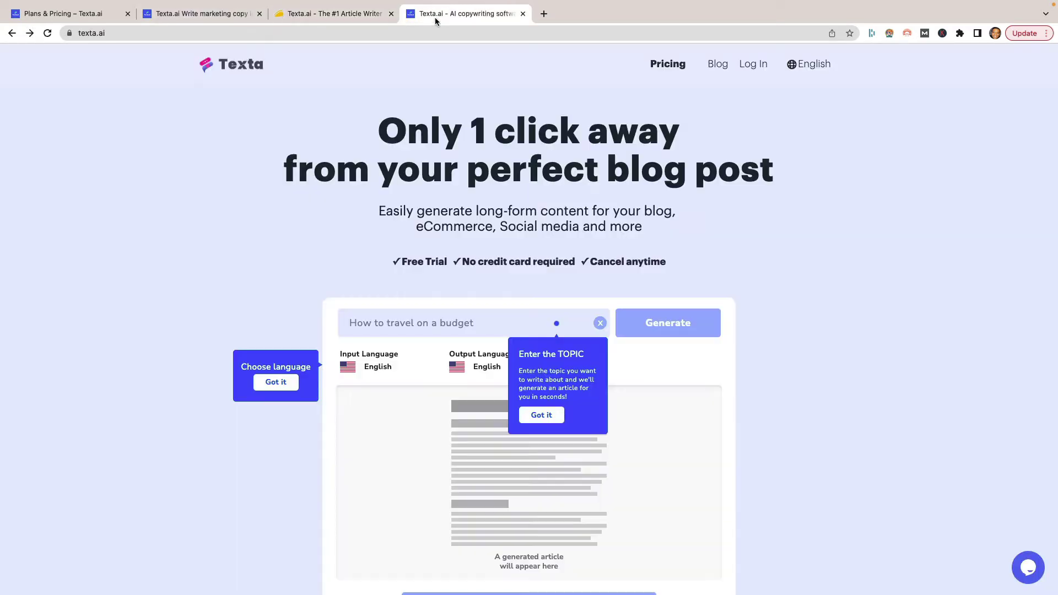
left_click(753, 65)
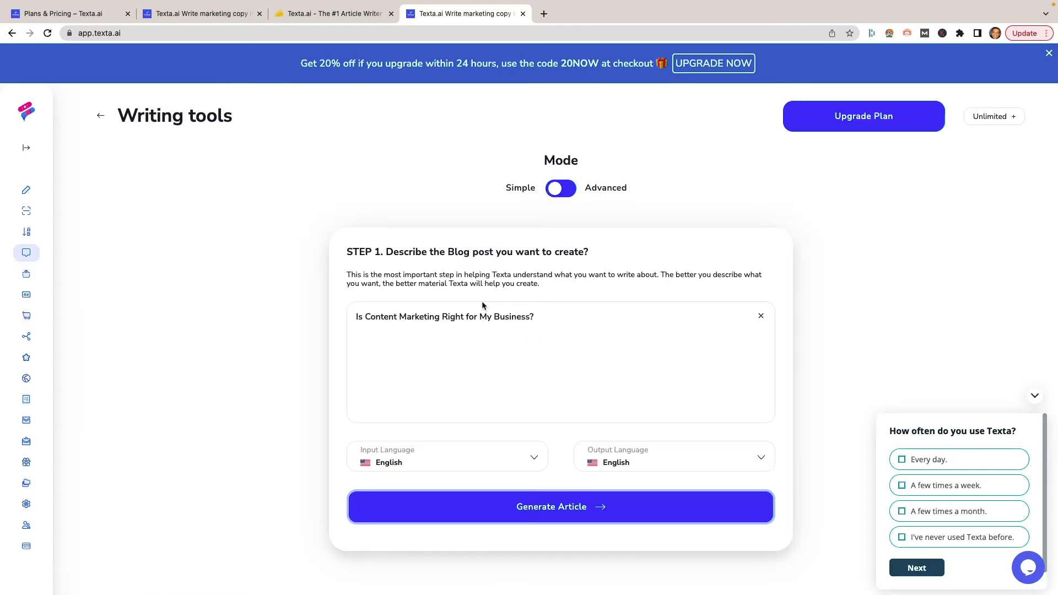
mouse_move(33, 190)
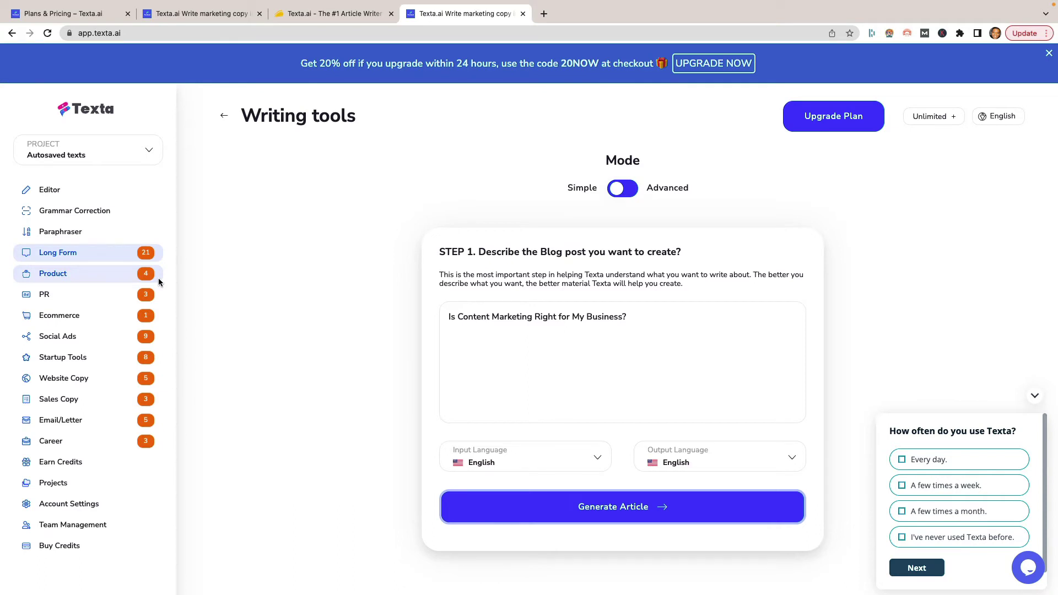
left_click(99, 252)
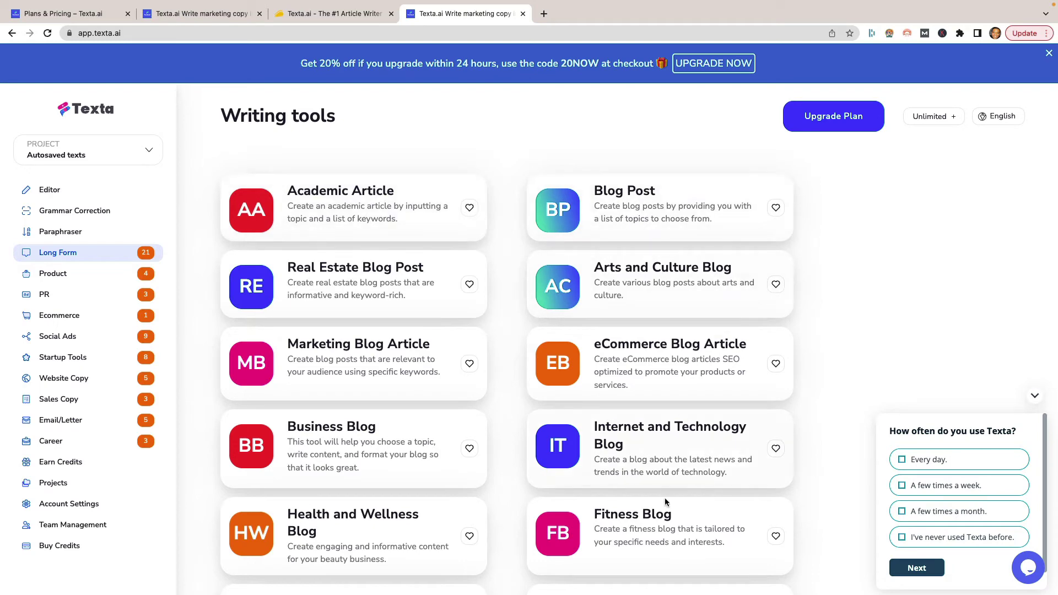
scroll(590, 488, "down", 5)
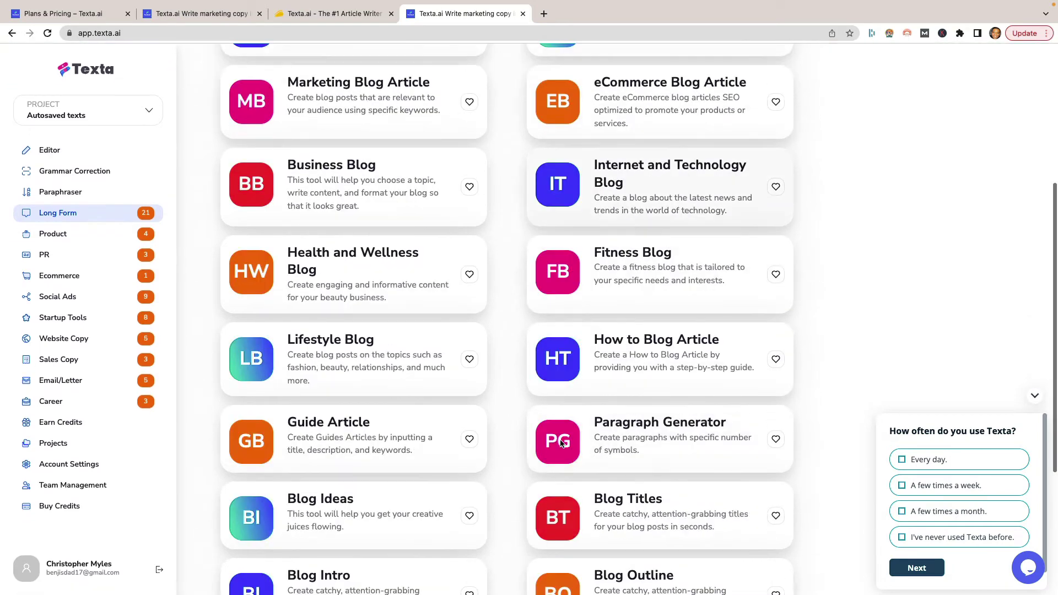
scroll(354, 437, "down", 4)
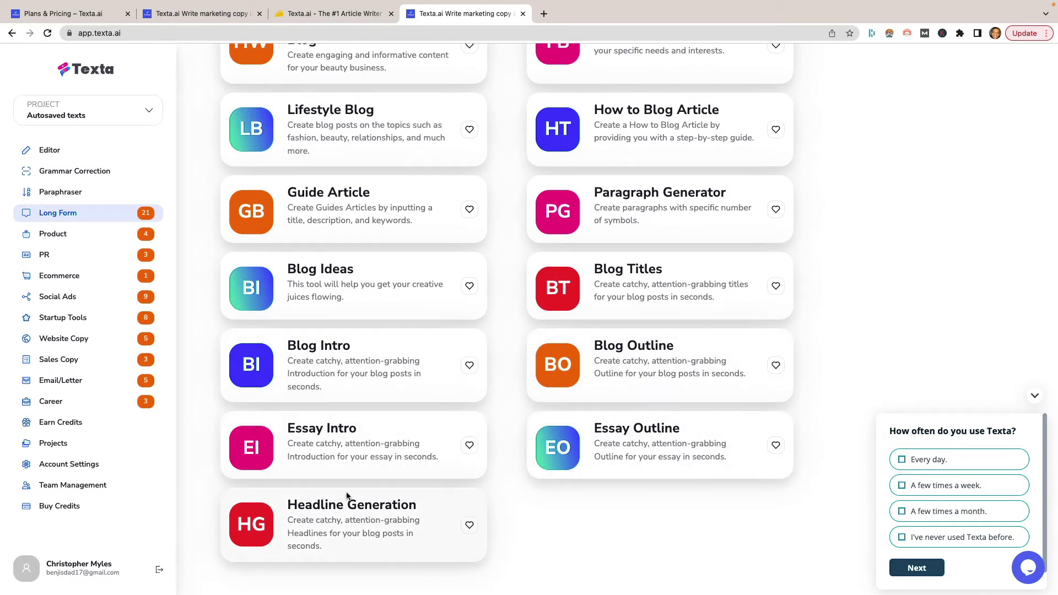
- Browse the Product, PR and Ecommerce categories, ending on the 9 Social Ads templates
left_click(68, 235)
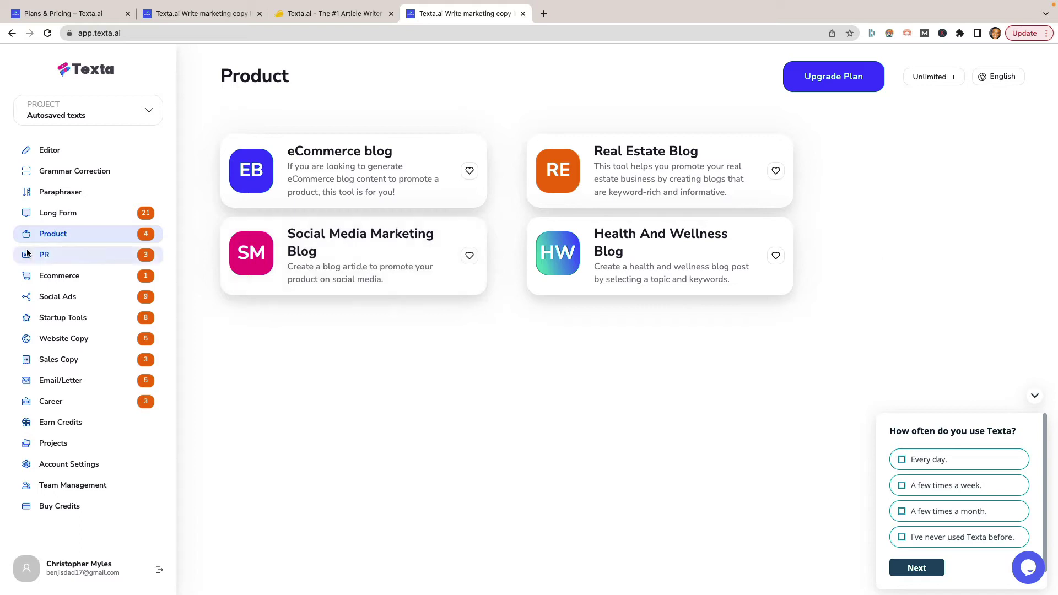
left_click(49, 254)
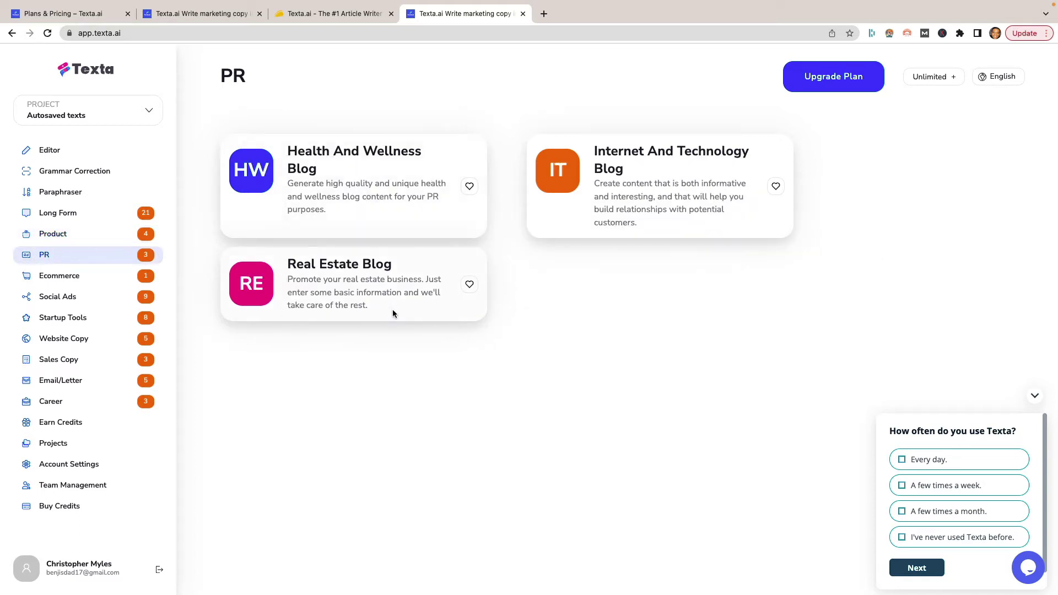
left_click(108, 277)
left_click(108, 295)
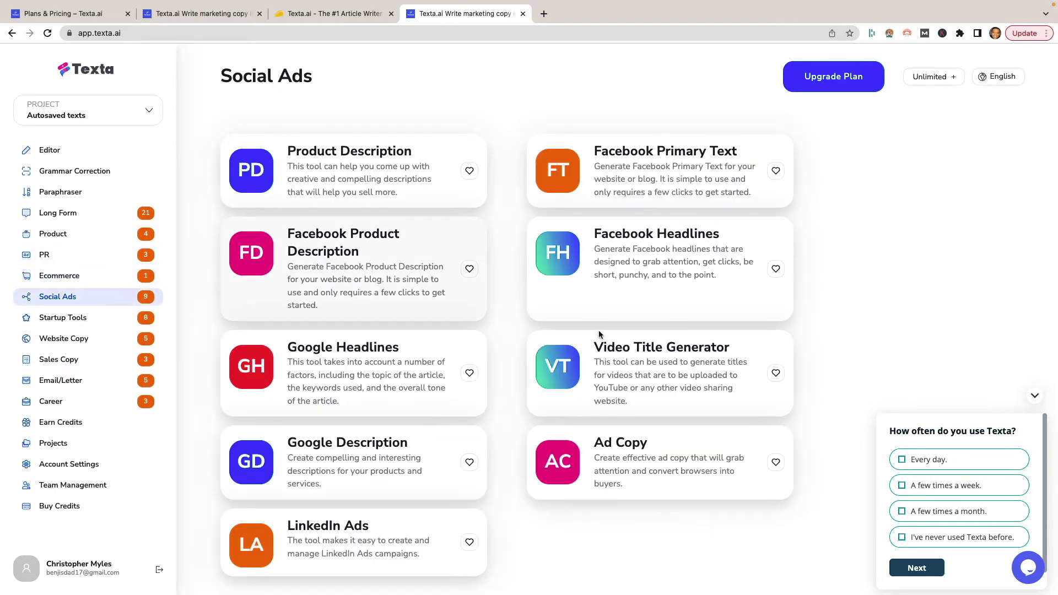
scroll(600, 334, "down", 1)
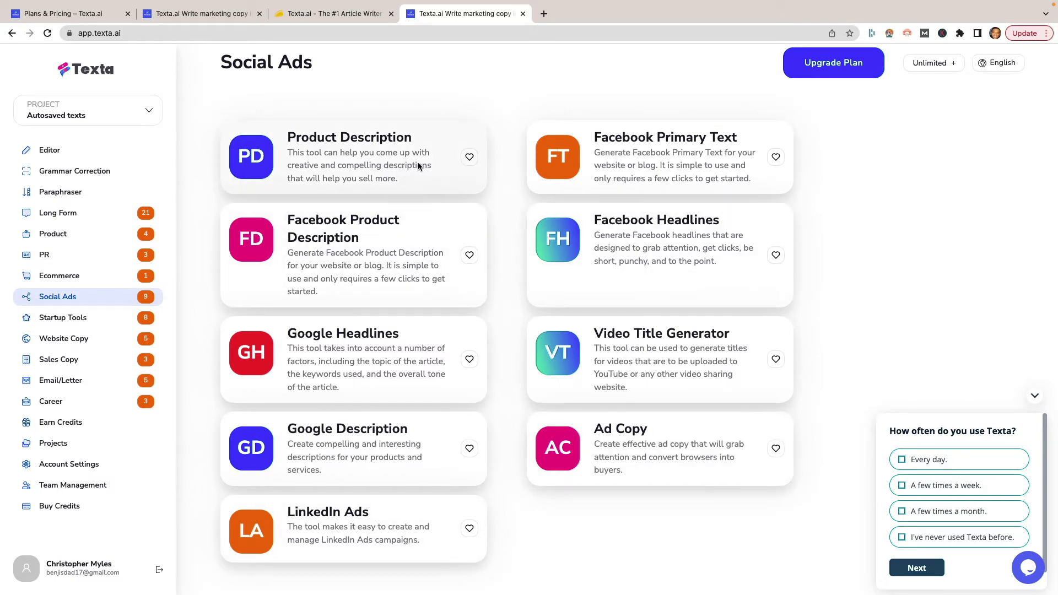
- Open the Video Title Generator and enter 'a review of the texta.ai, the artificial intelligence tools'
left_click(631, 373)
triple_click(238, 216)
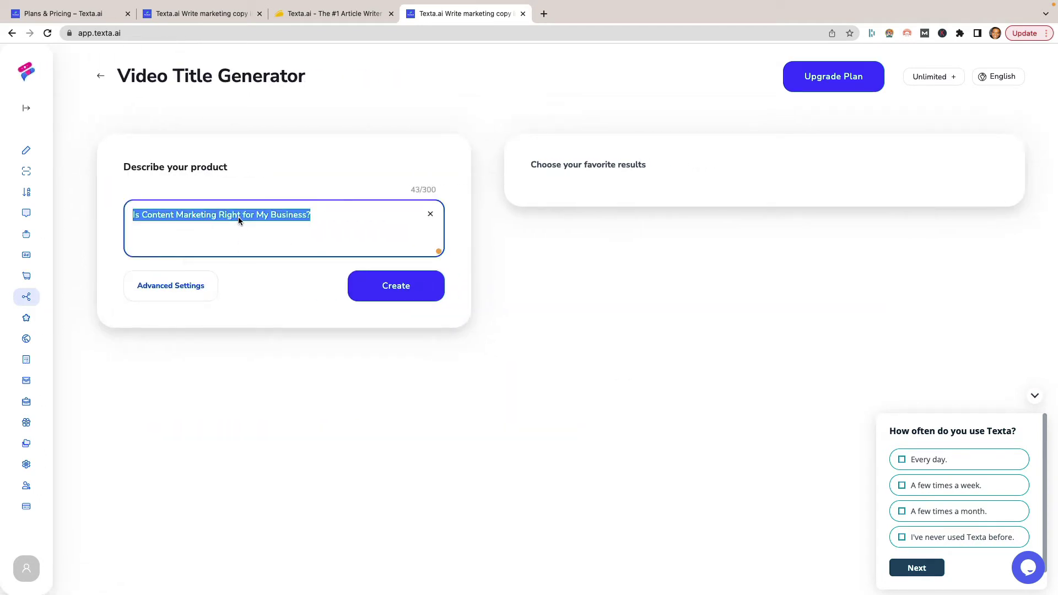
type("a review")
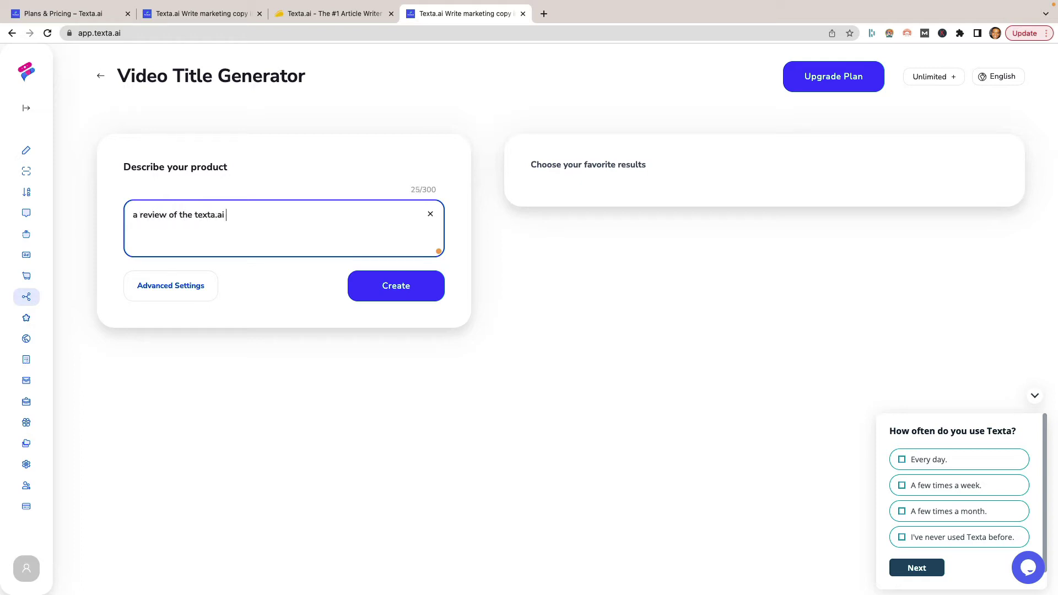
type("of the texta.ai, the artificial intelligence tools")
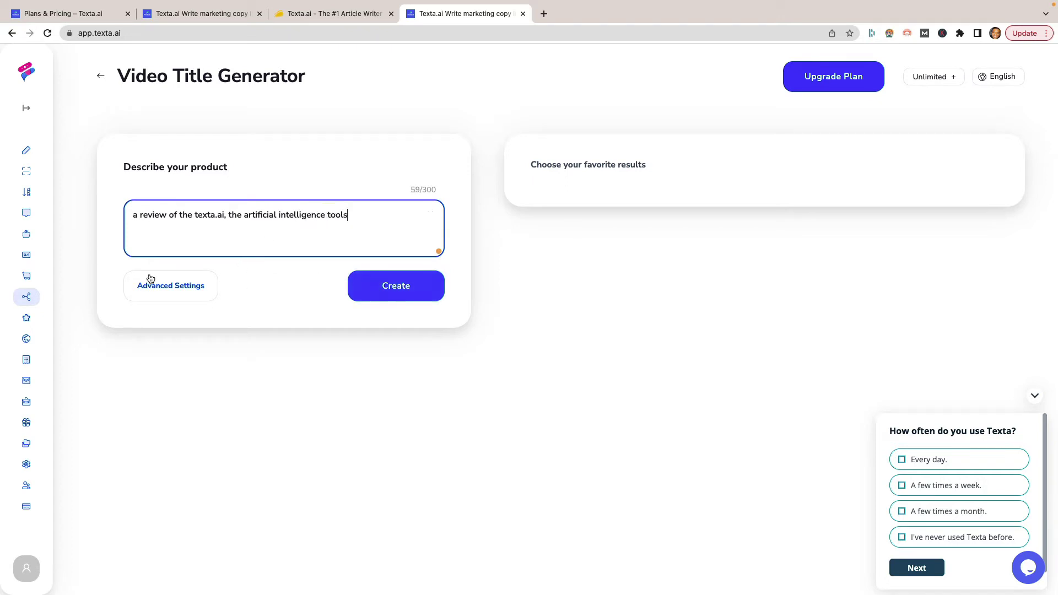
- Set the input and output languages to English and apply the settings
left_click(162, 289)
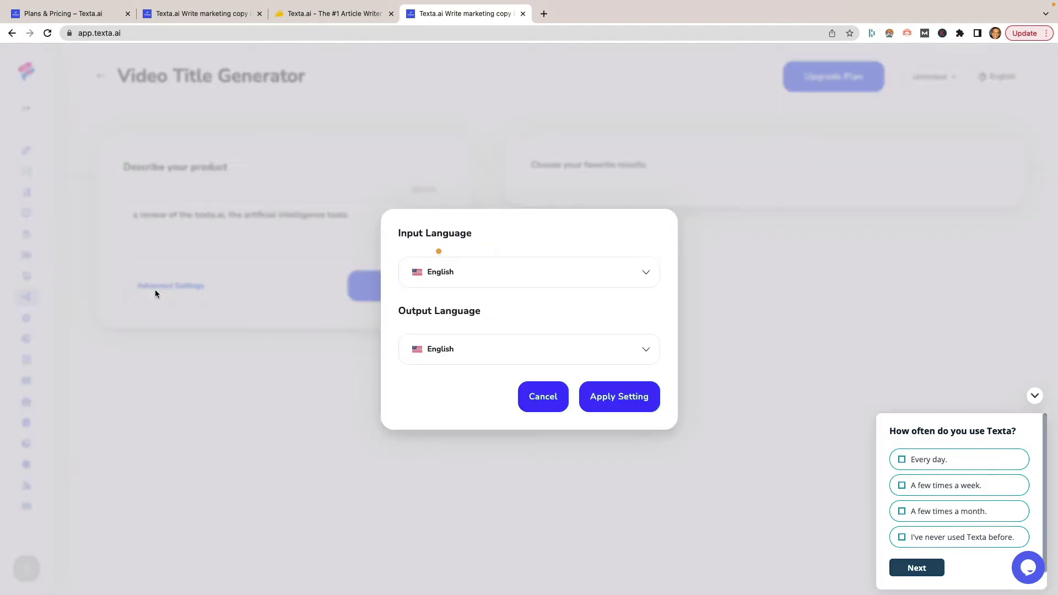
left_click(462, 351)
left_click(487, 285)
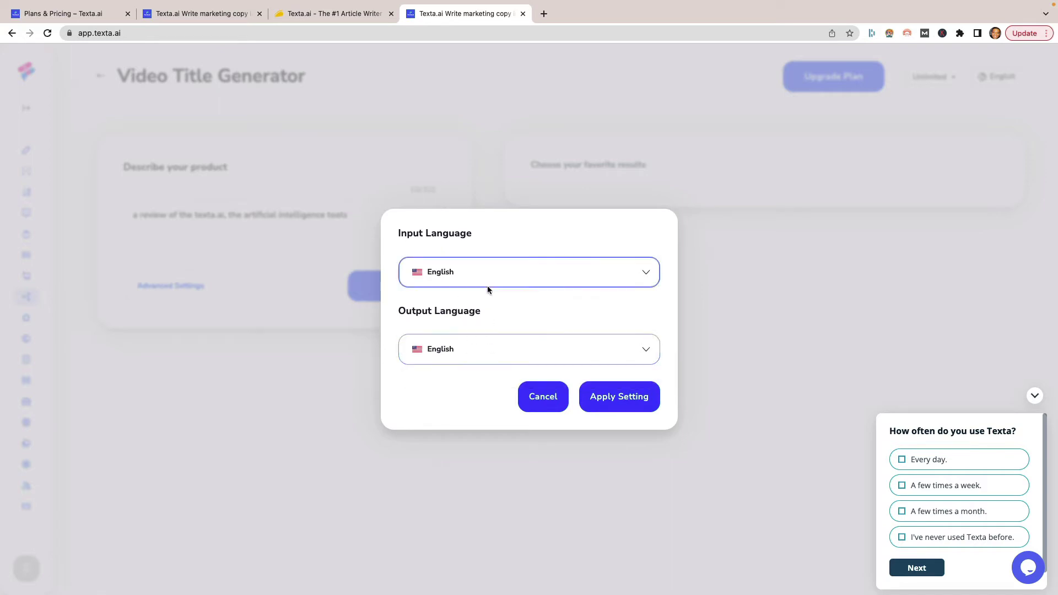
left_click(489, 273)
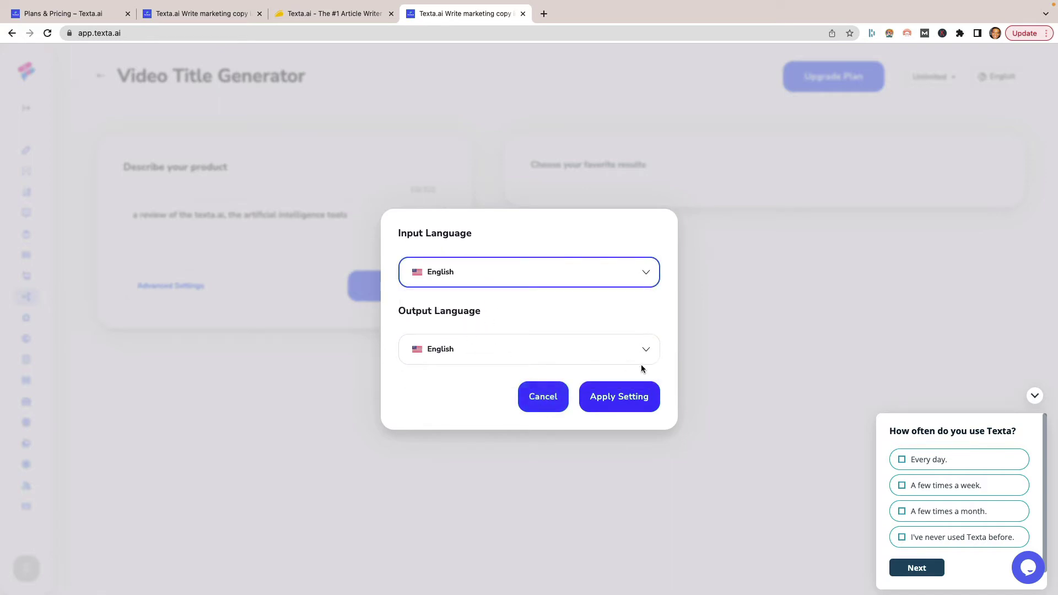
left_click(500, 352)
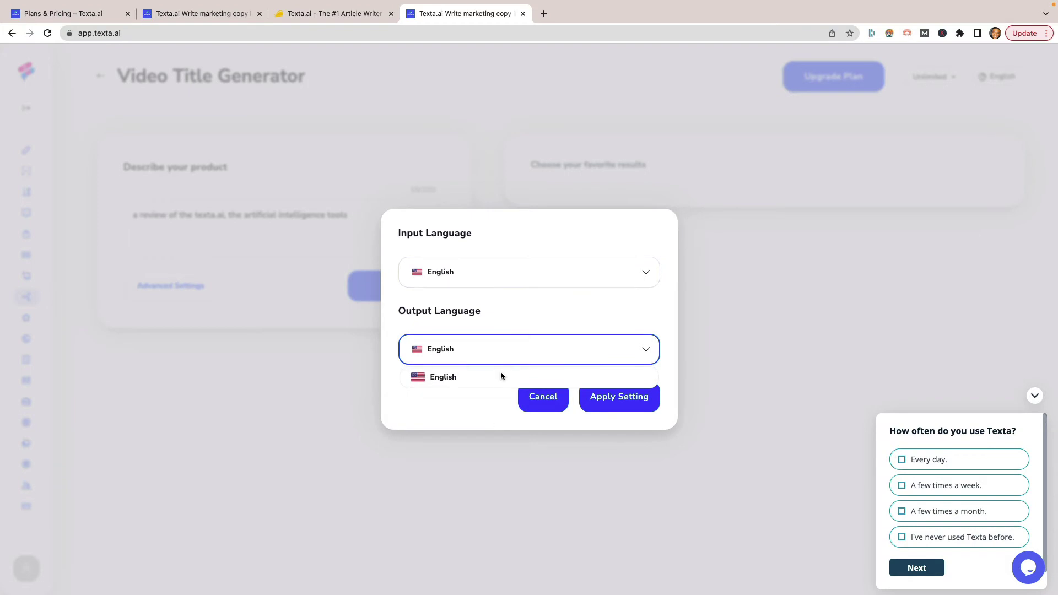
left_click(512, 329)
left_click(610, 408)
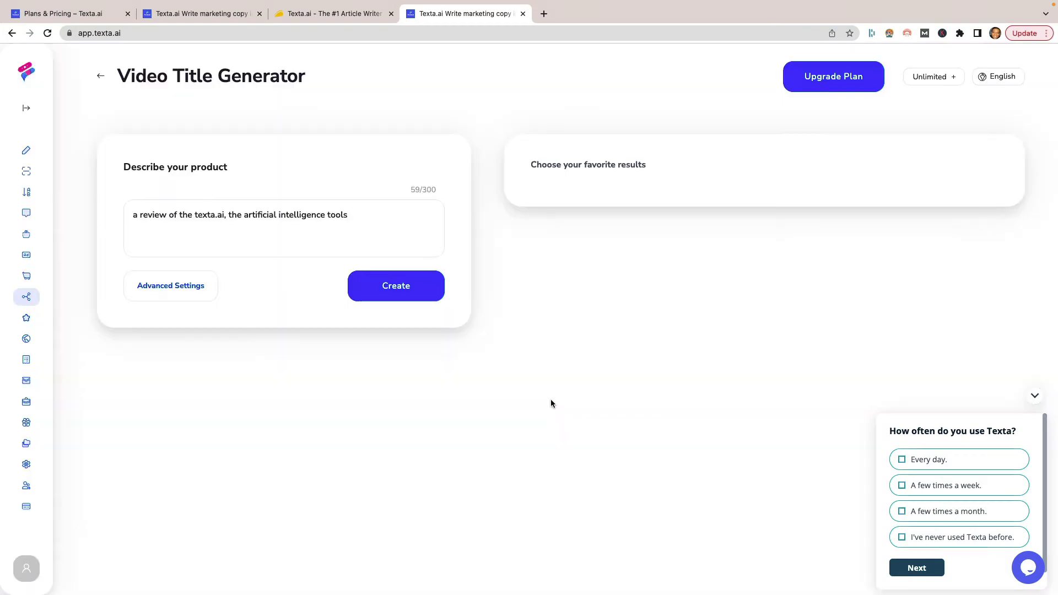
- Generate nine video title ideas, such as 'Texta.ai: The Revolutionary AITool for Writers!'
left_click(397, 297)
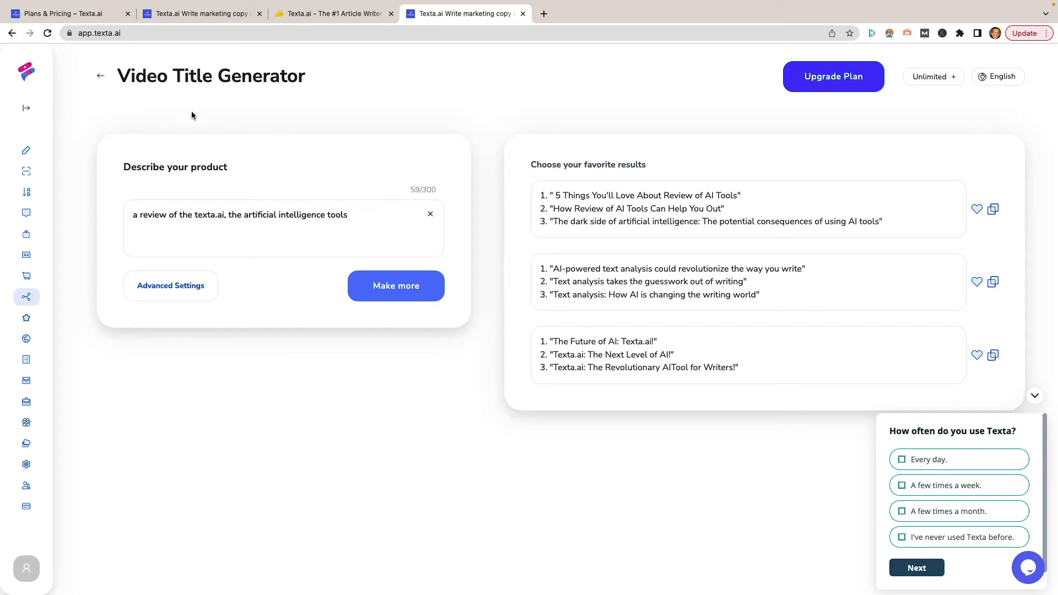
- Browse the Social Ads, Website Copy, Sales Copy and Email/Letter tools, ending on Career templates
left_click(100, 76)
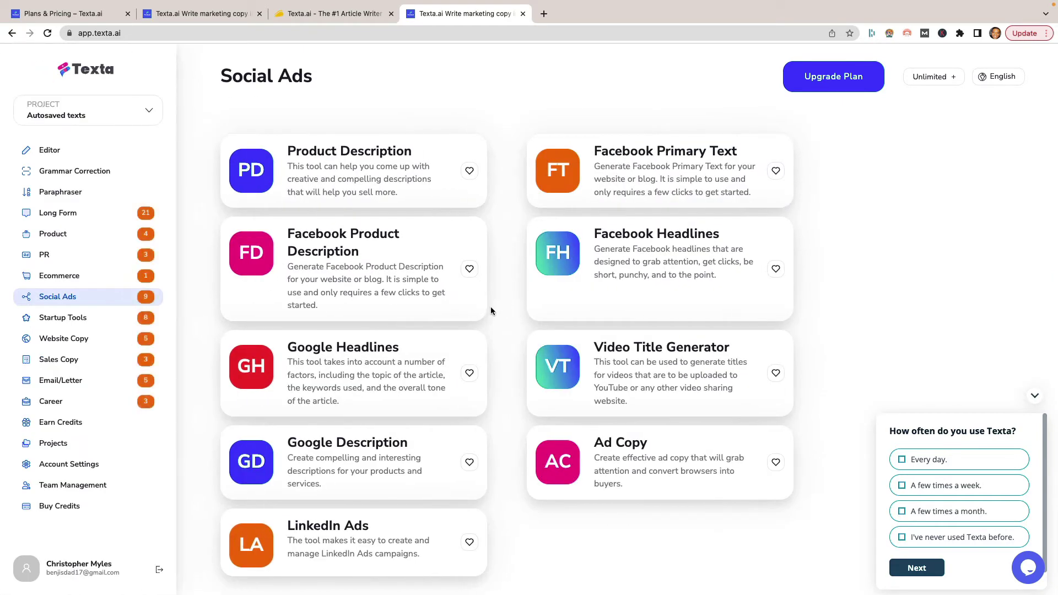
scroll(88, 331, "down", 1)
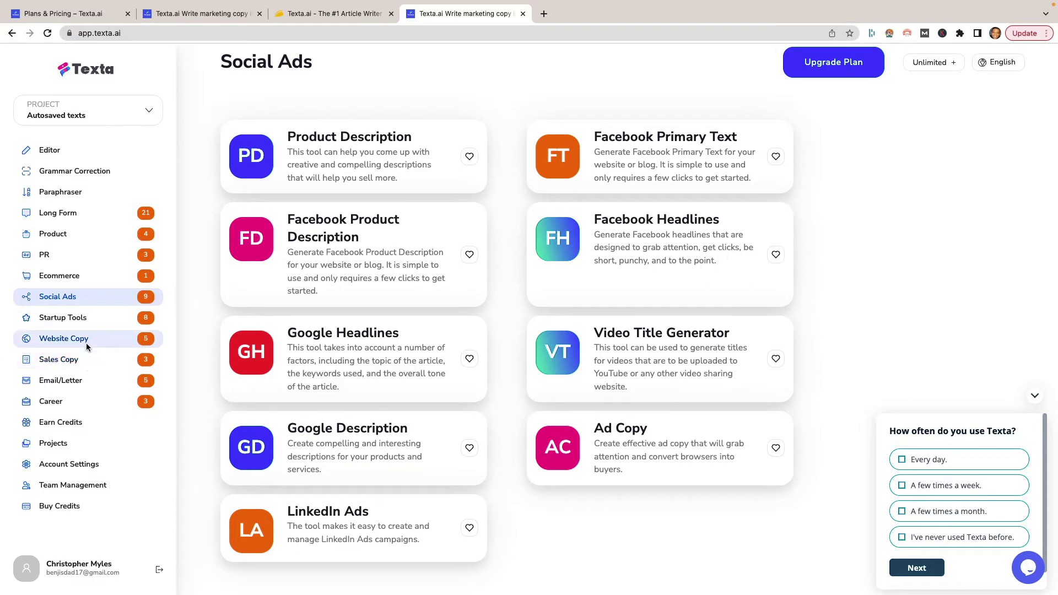
left_click(87, 340)
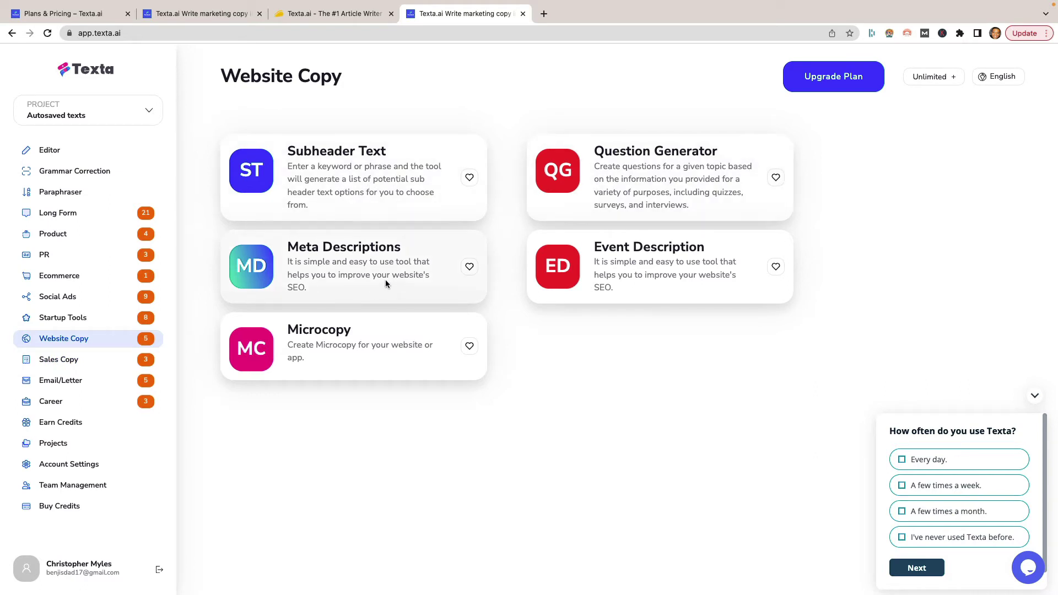
left_click(70, 361)
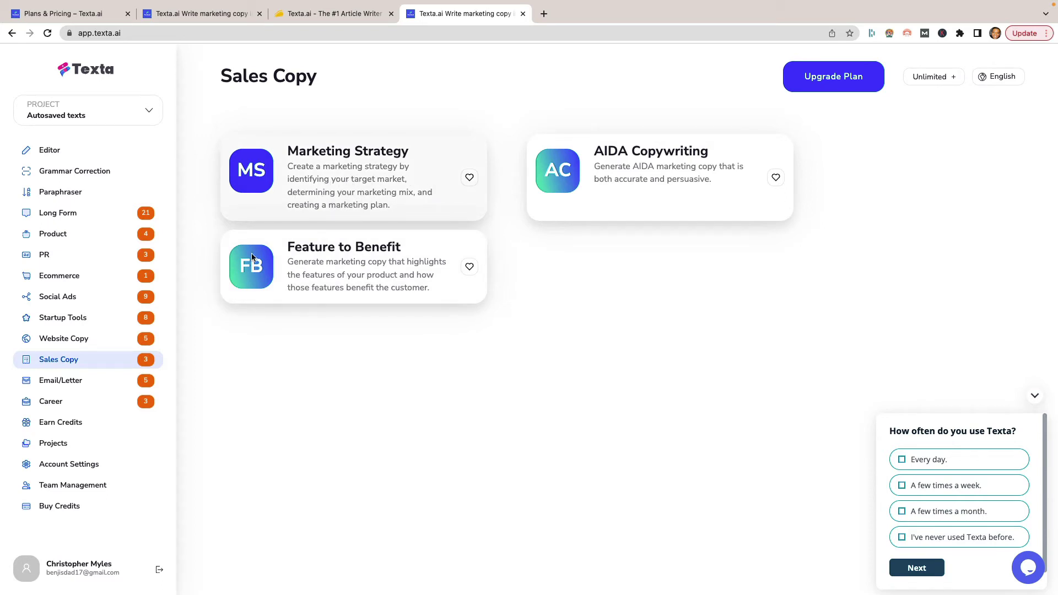
left_click(89, 381)
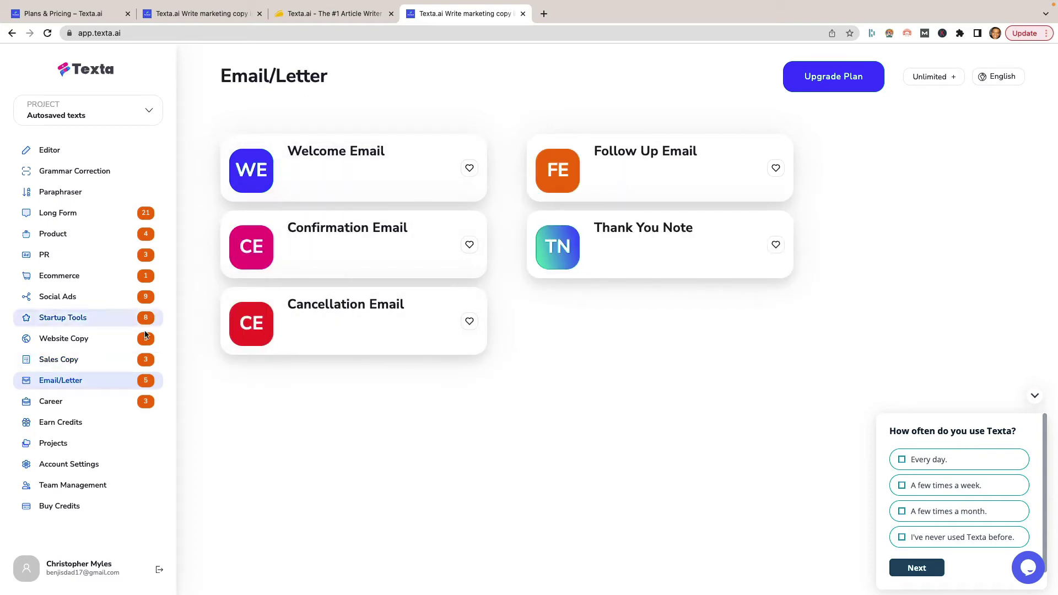
left_click(95, 406)
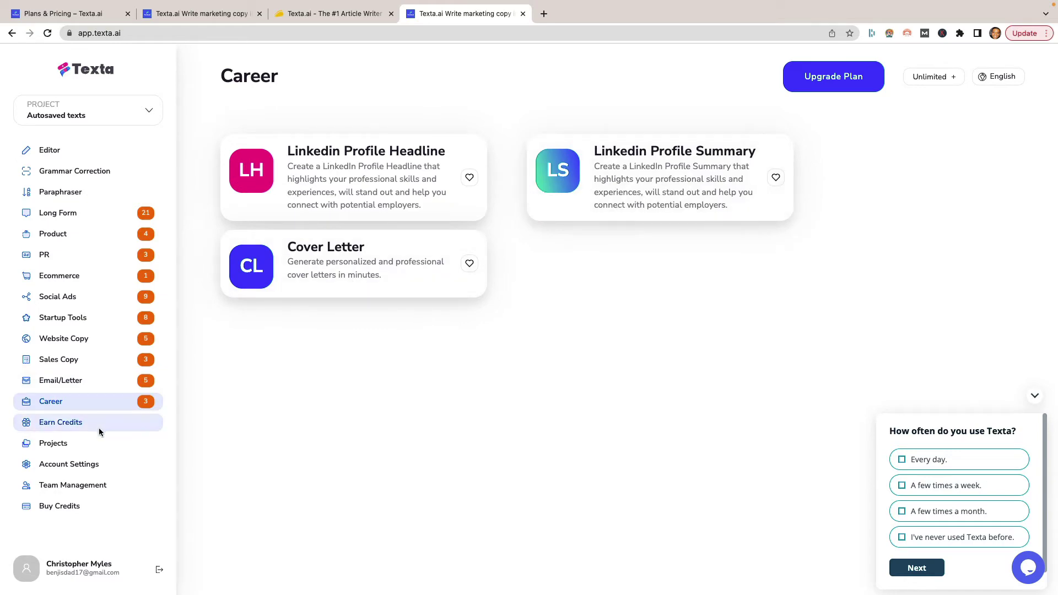
scroll(76, 432, "up", 5)
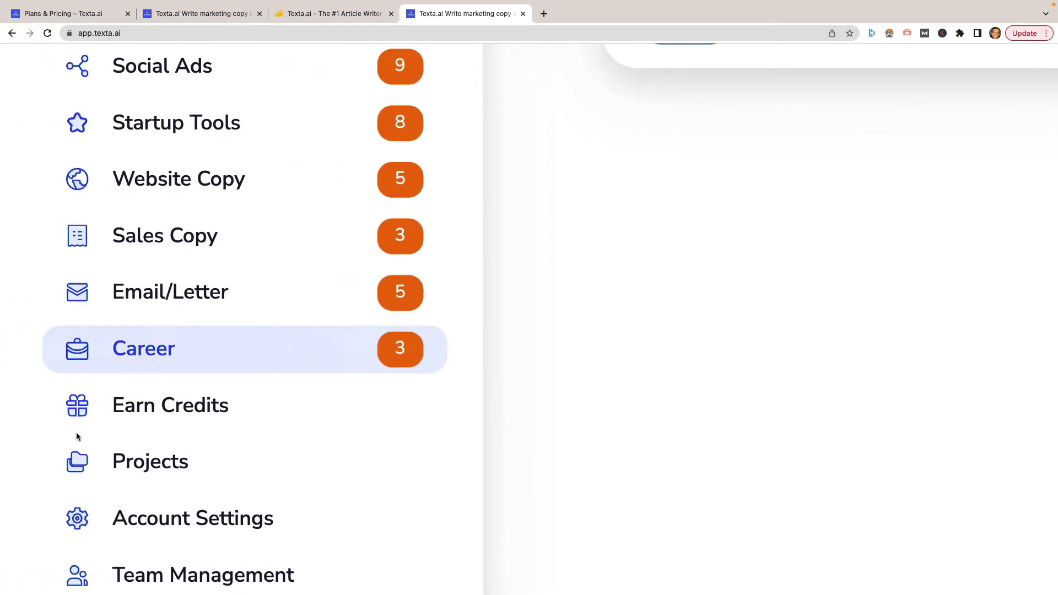
scroll(76, 436, "down", 5)
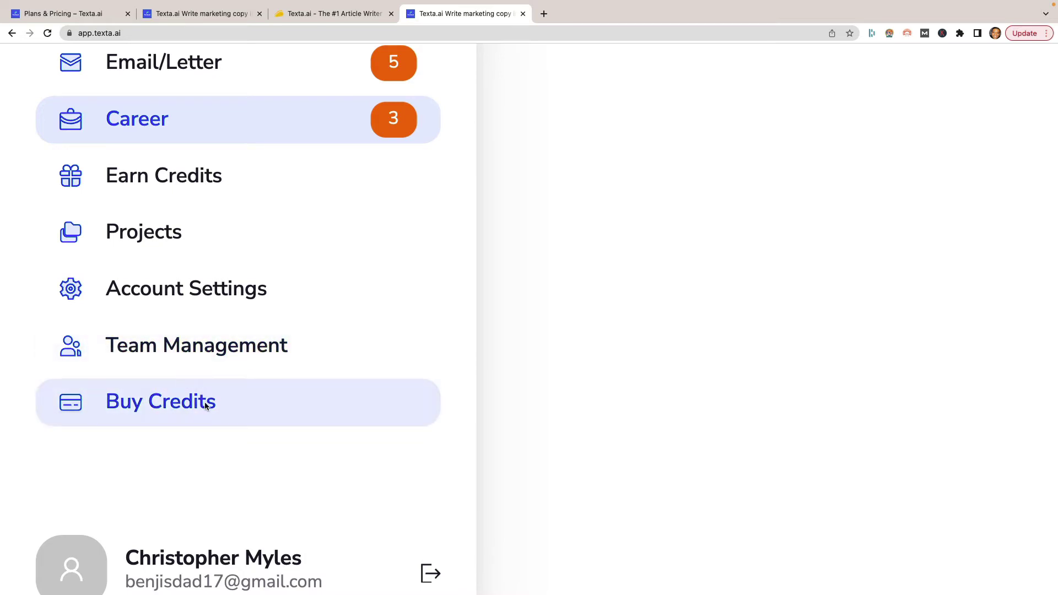
key("ctrl+0")
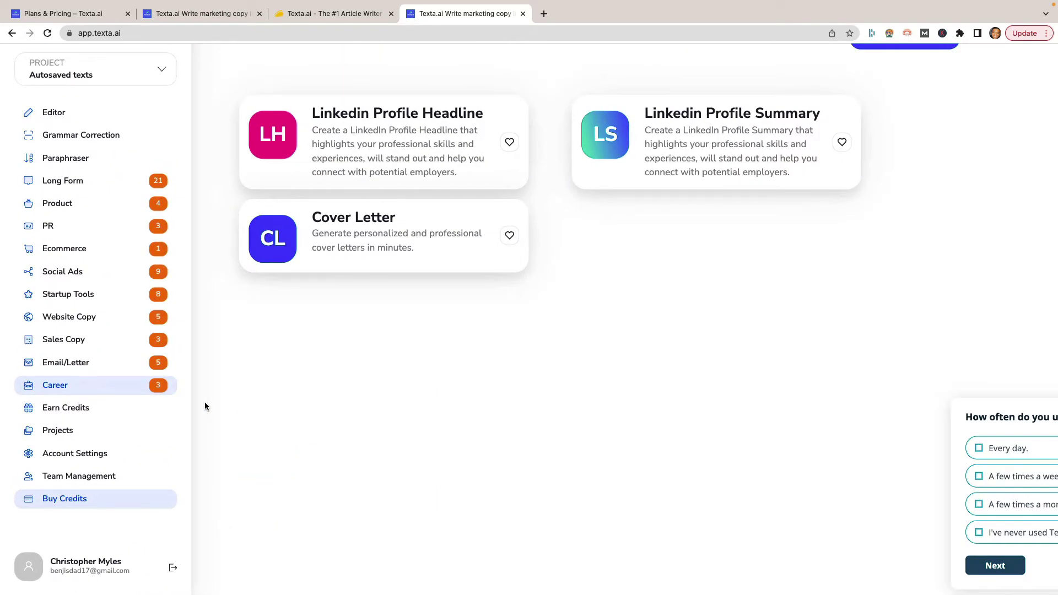
scroll(205, 406, "down", 2)
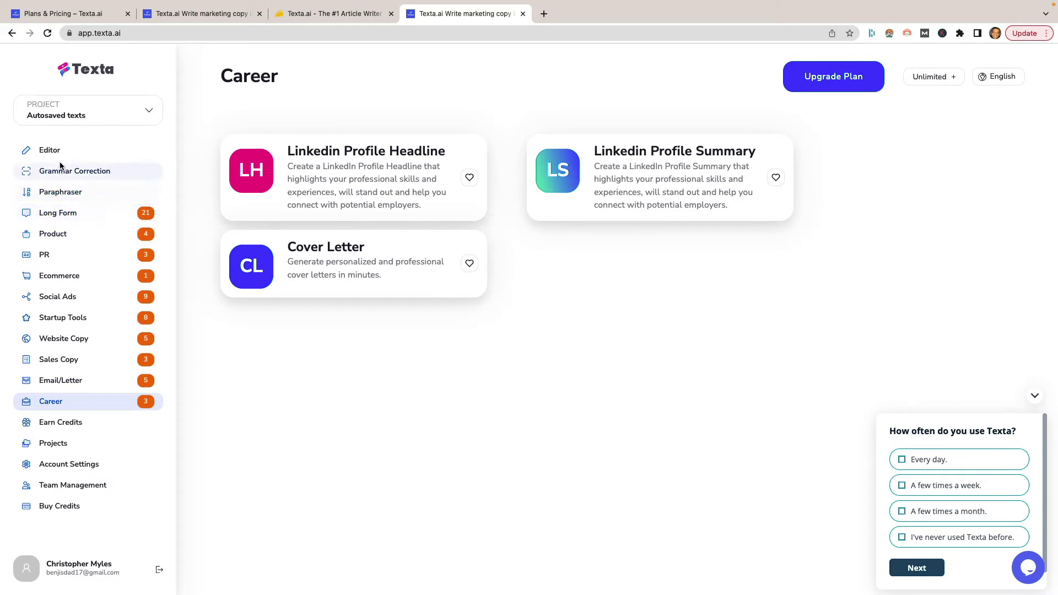
- Run the texta.ai review sentence through the Paraphraser to get one reworded result
left_click(92, 191)
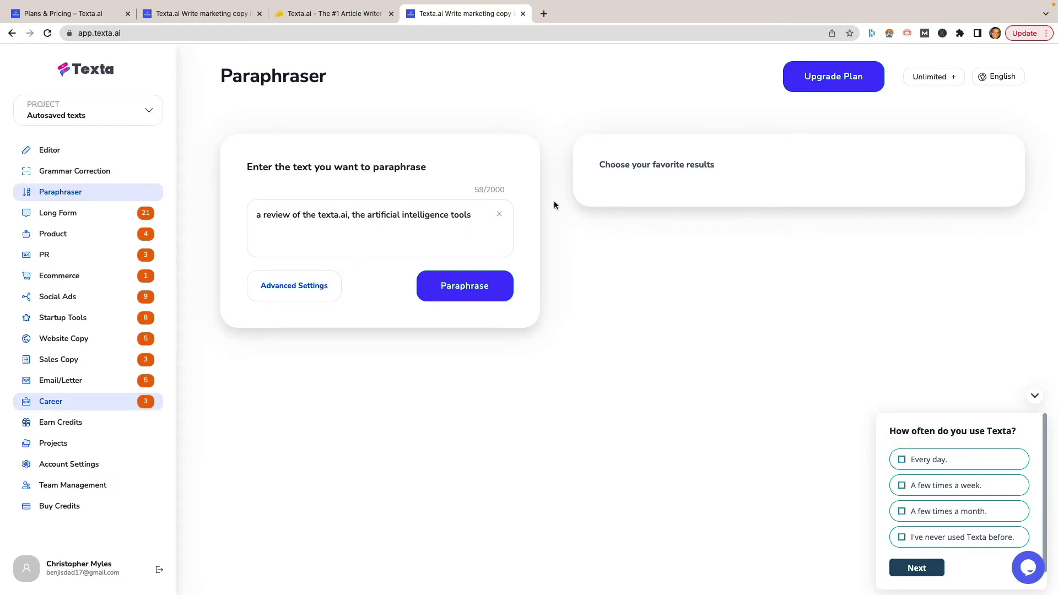
left_click(489, 283)
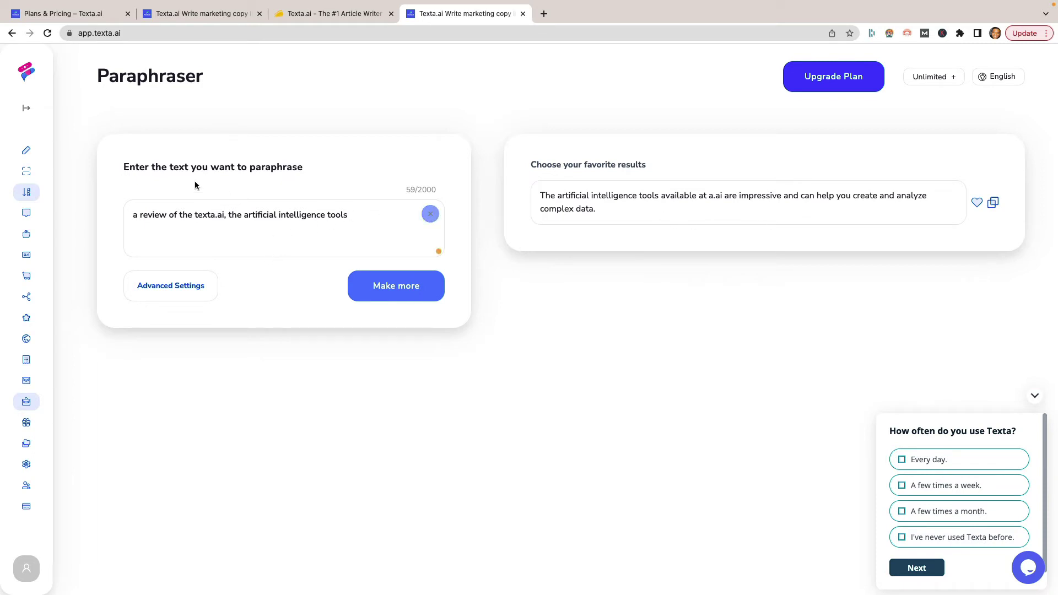
mouse_move(22, 198)
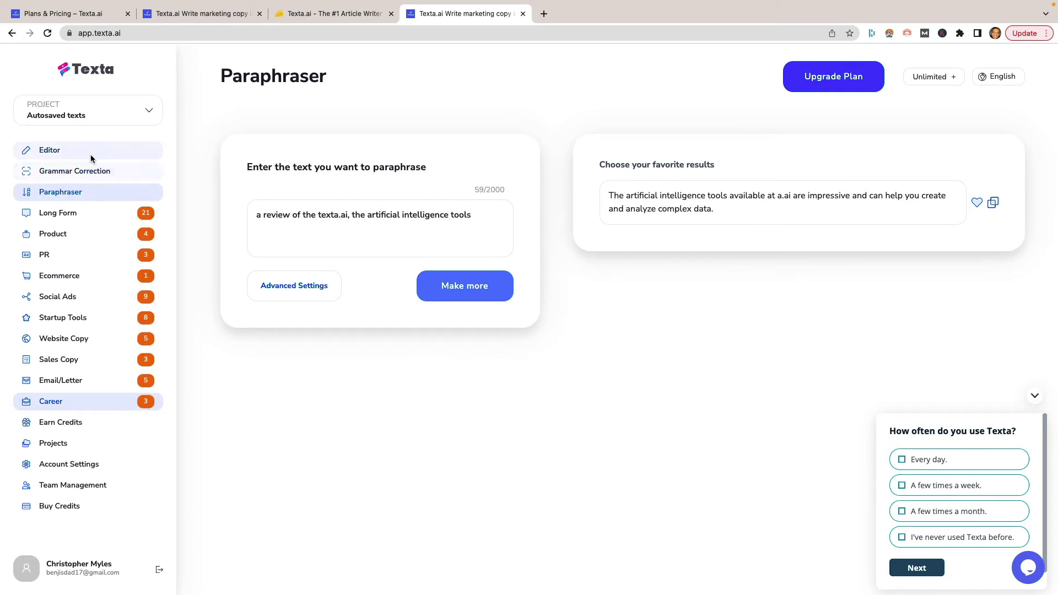
- Clear the editor's old text and type 'This is a review of texta.ai.'
left_click(90, 155)
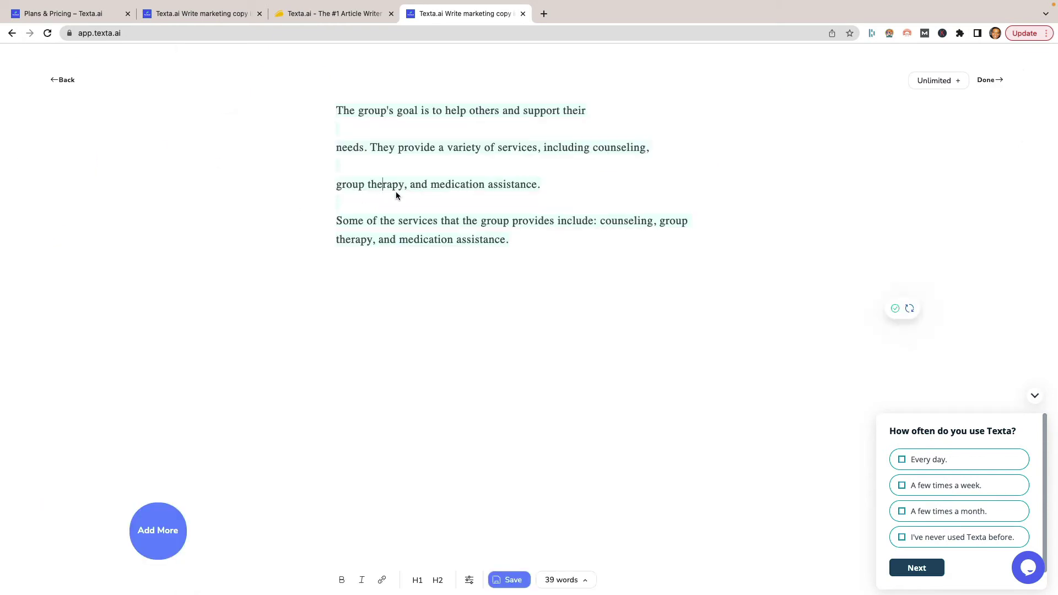
key("super+a")
key("BackSpace")
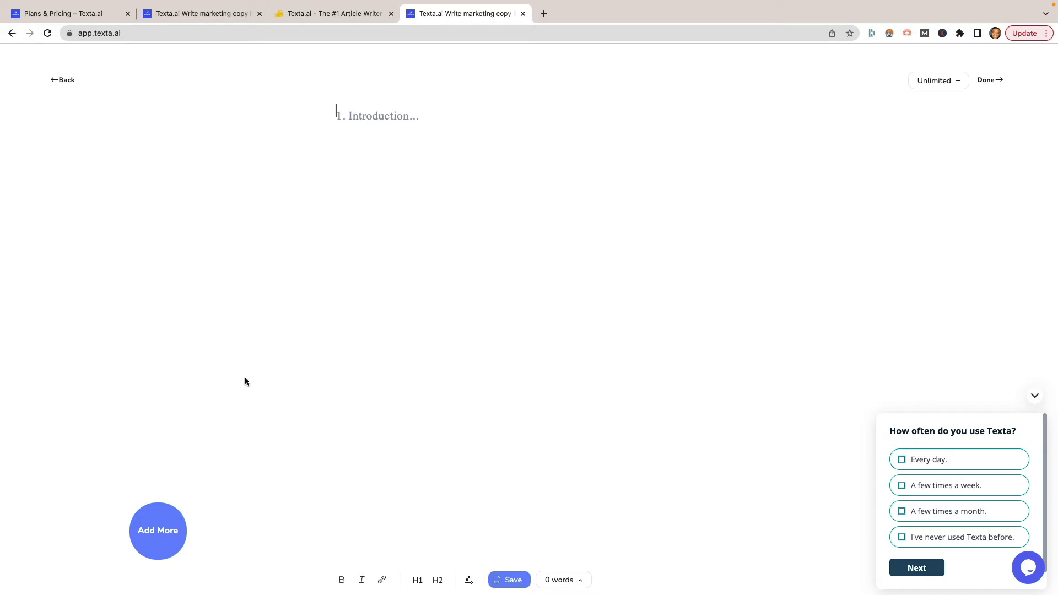
type("This is T")
key("super+a")
type("This is a review ")
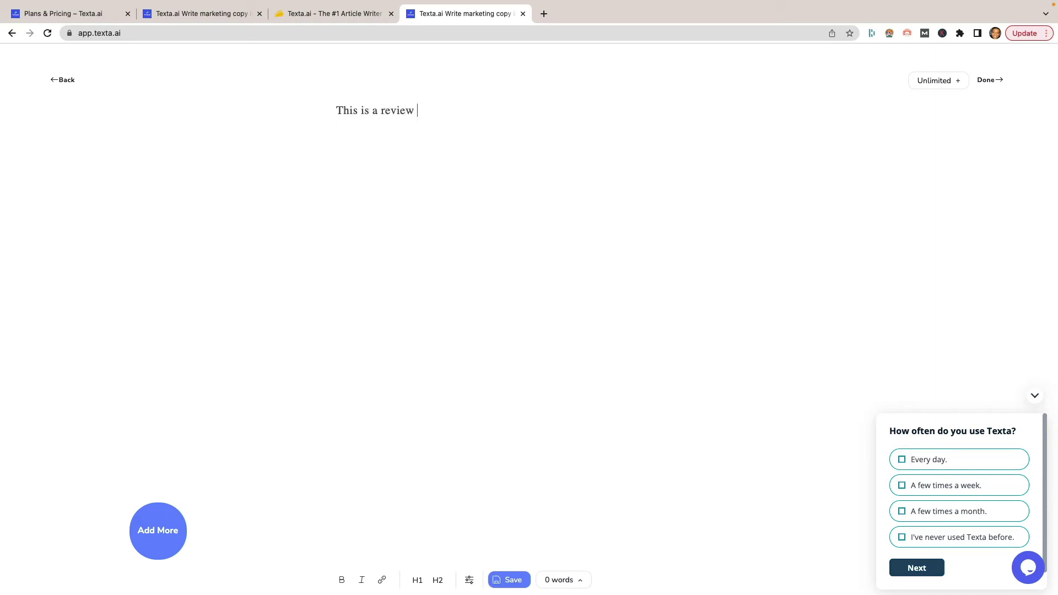
type("of texta.ai.")
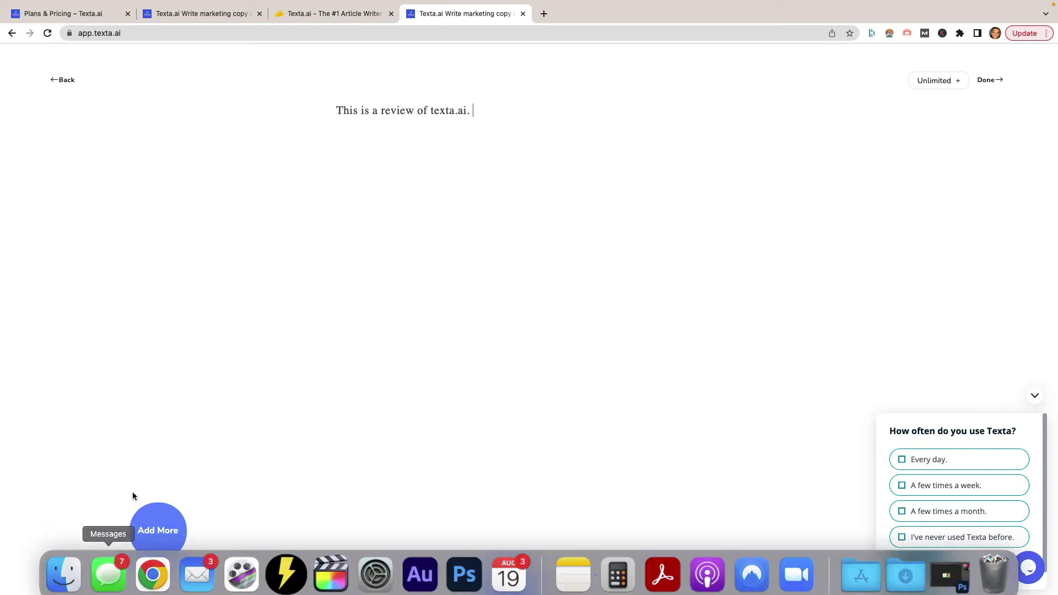
- Add a generated paragraph about managing text content below the line and accept it
left_click(158, 529)
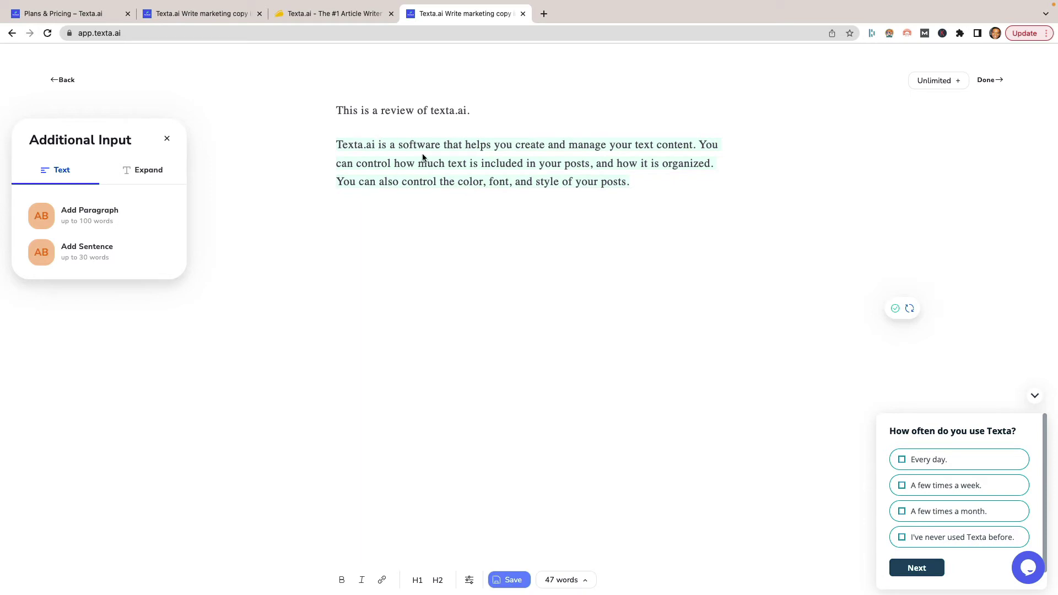
left_click(484, 169)
left_click_drag(467, 112, 334, 111)
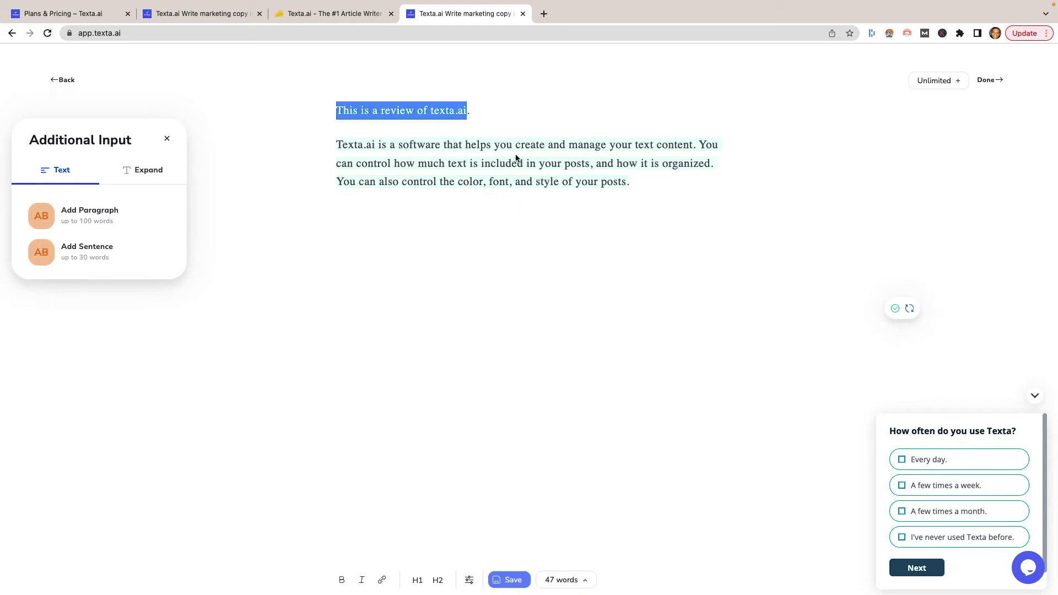
left_click(895, 310)
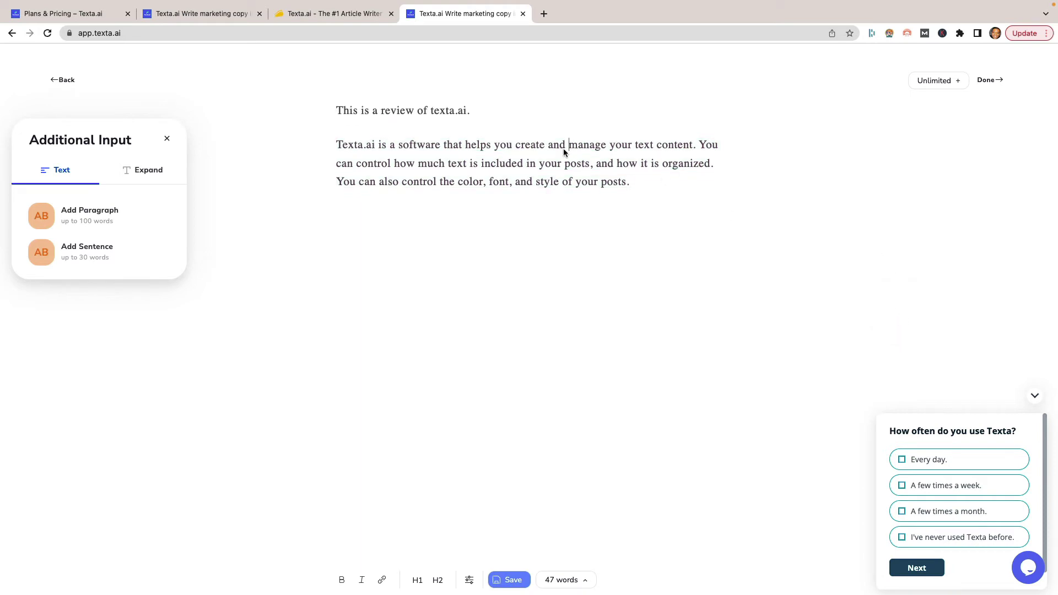
triple_click(447, 114)
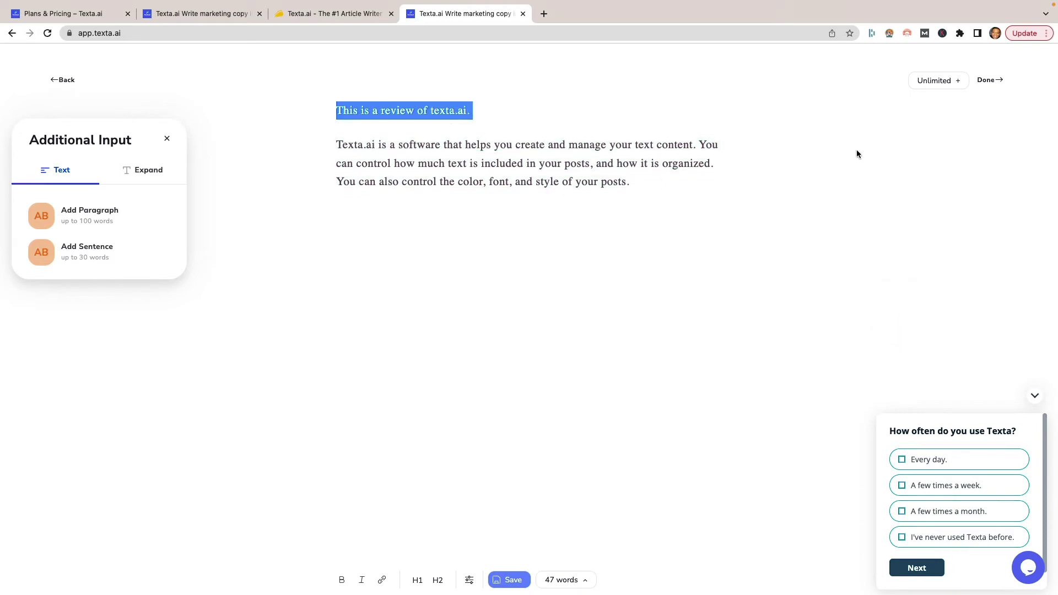
left_click(957, 82)
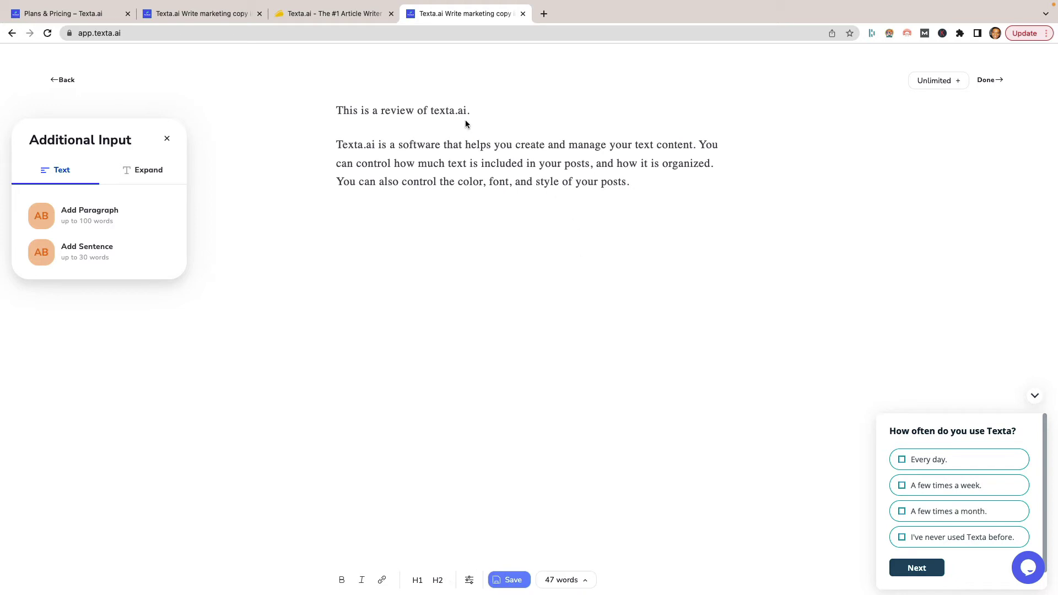
- Make the review line an H1 heading and split off the paragraph's first sentence as H2
left_click_drag(472, 111, 264, 106)
left_click(417, 580)
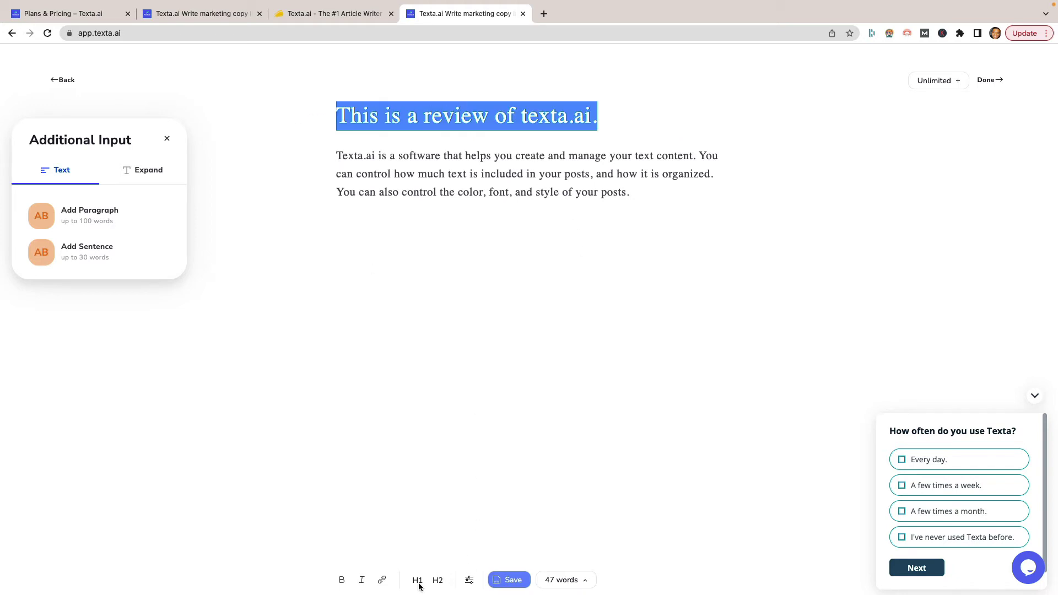
left_click(600, 134)
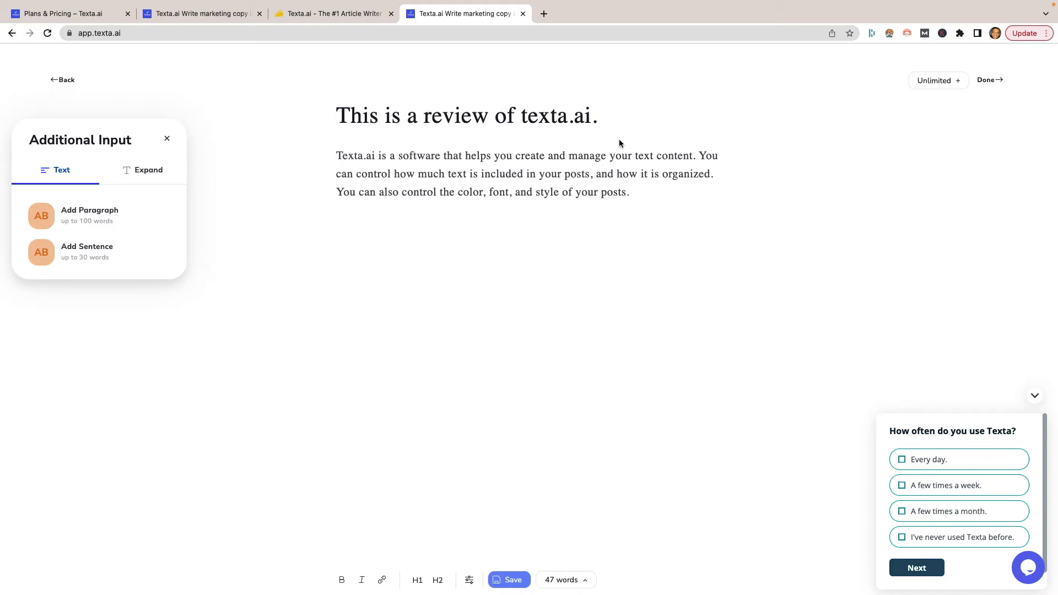
left_click(700, 157)
key("Return")
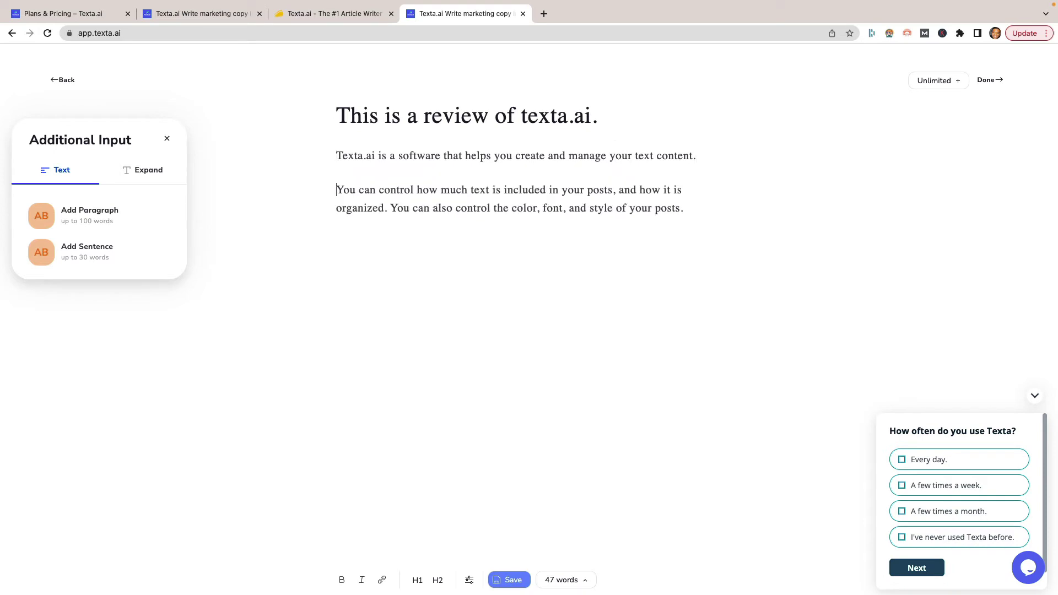
triple_click(679, 154)
left_click(439, 581)
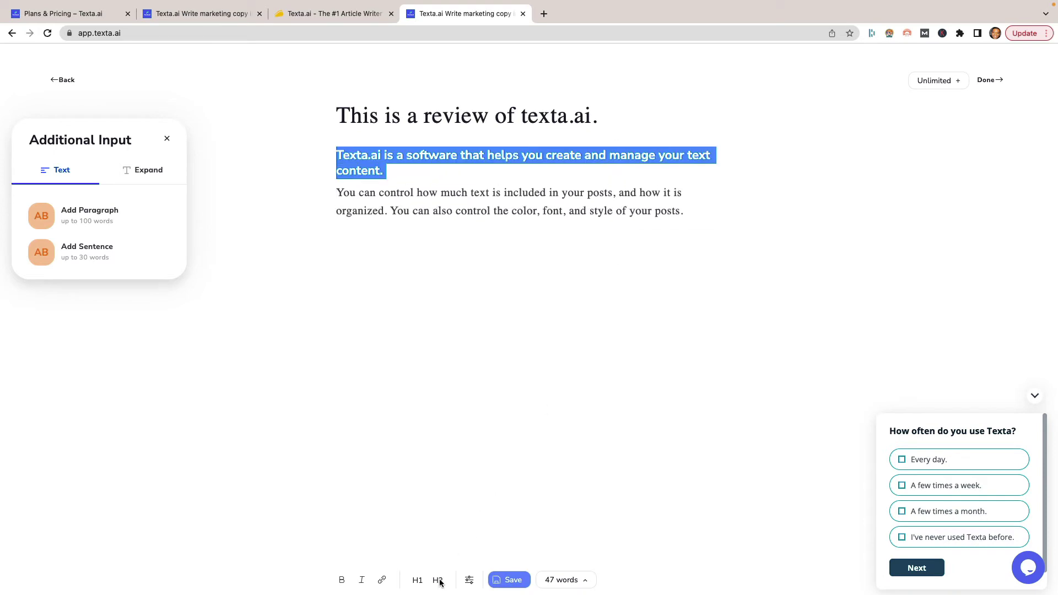
left_click(511, 269)
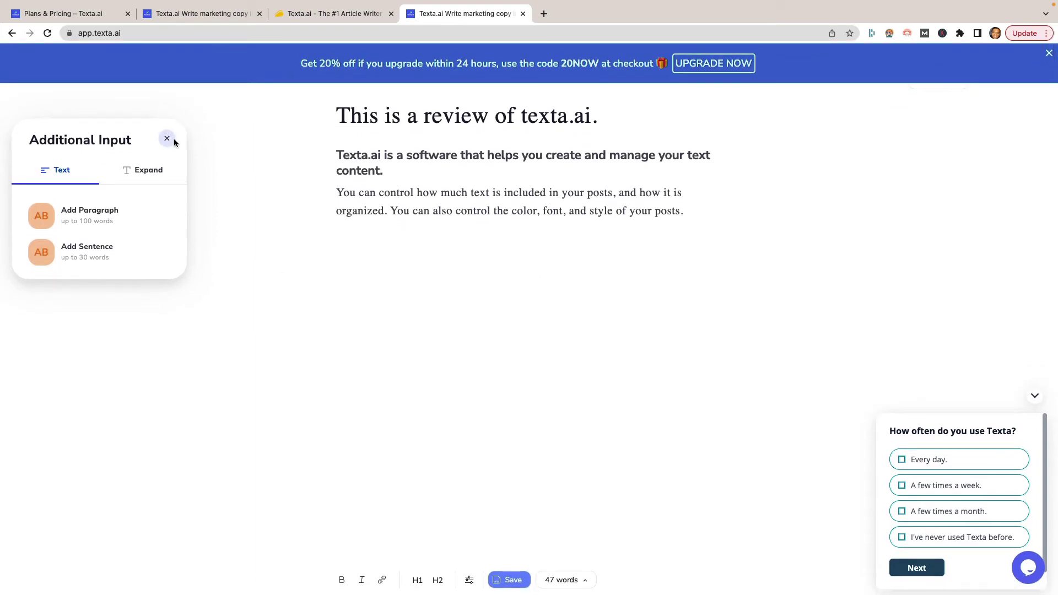
- Close the additional input panel, the upgrade discount banner and the usage survey
left_click(167, 139)
left_click(1048, 53)
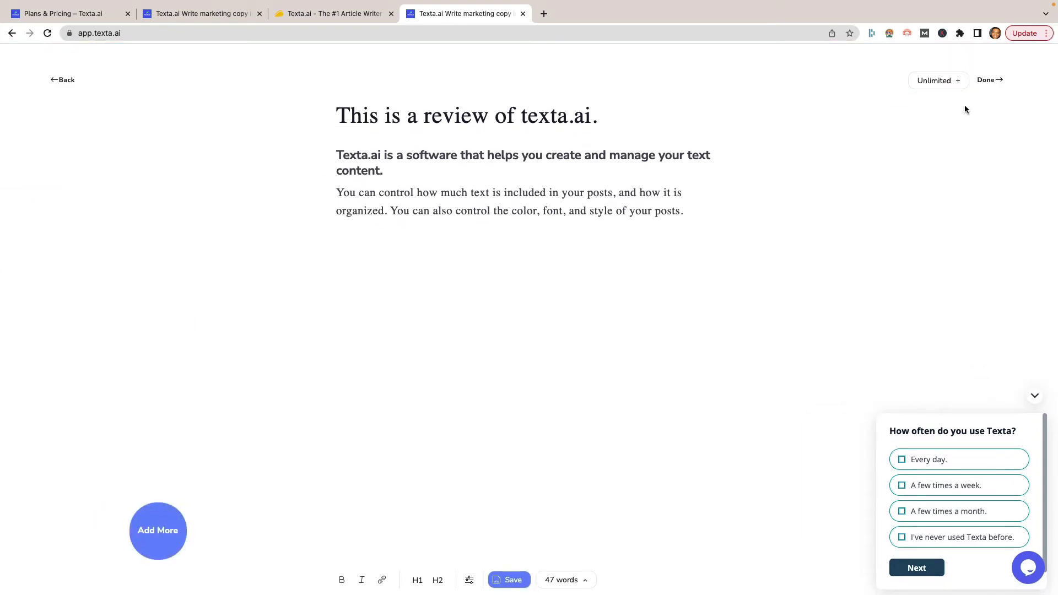
left_click(1034, 395)
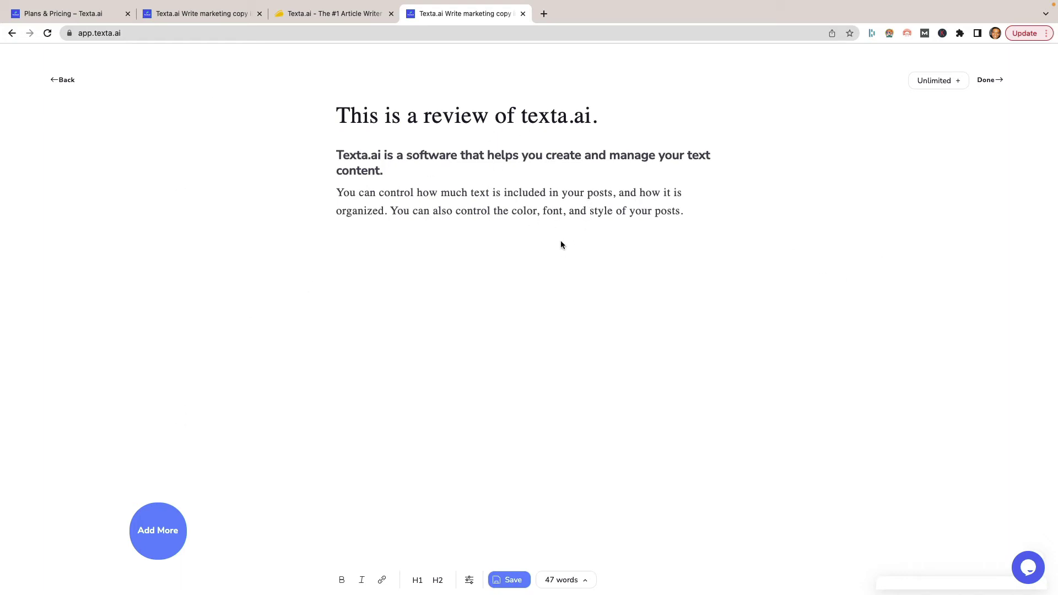
- In Advanced Settings, keep the tone Formal and the writing style Descriptive
left_click(470, 582)
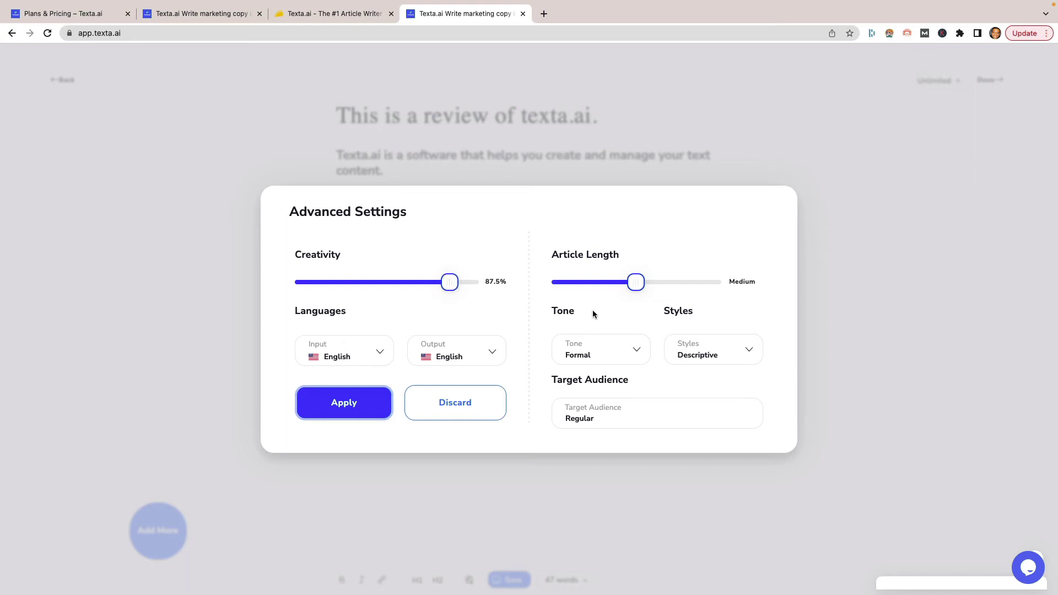
left_click(632, 357)
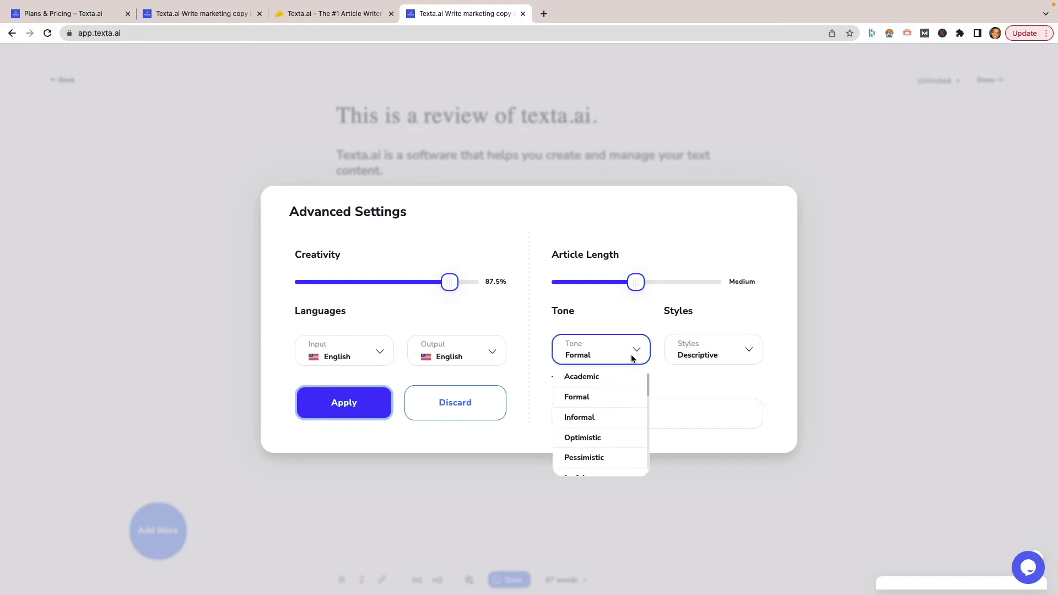
scroll(604, 403, "down", 3)
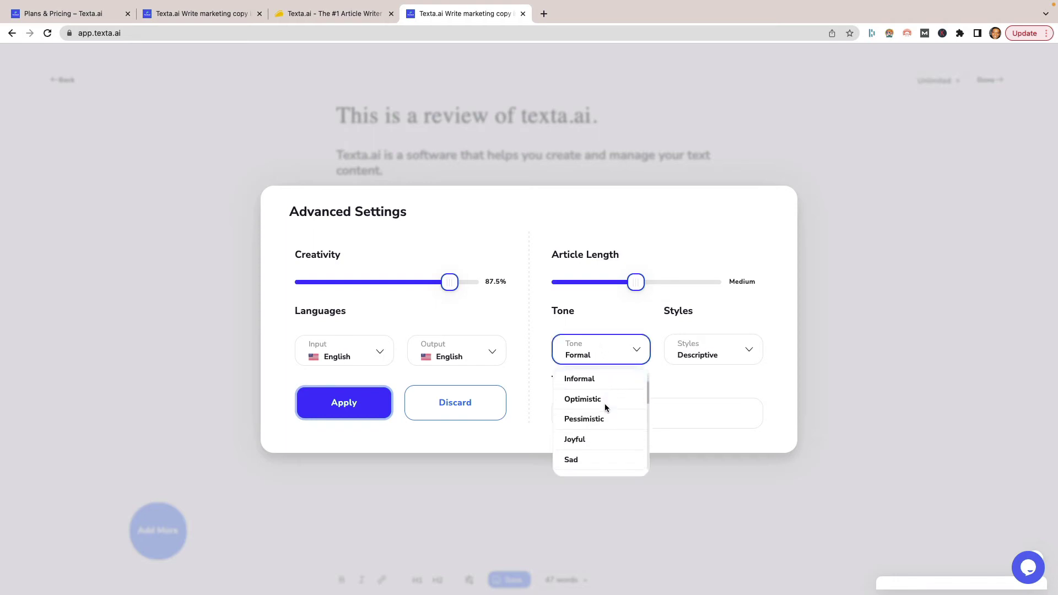
scroll(604, 408, "down", 3)
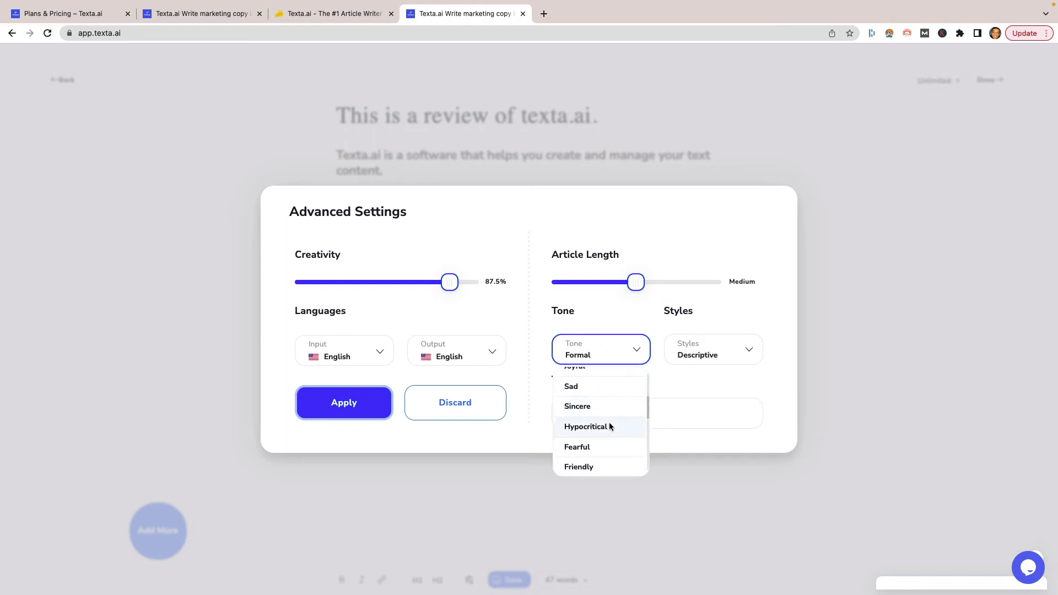
scroll(610, 426, "down", 5)
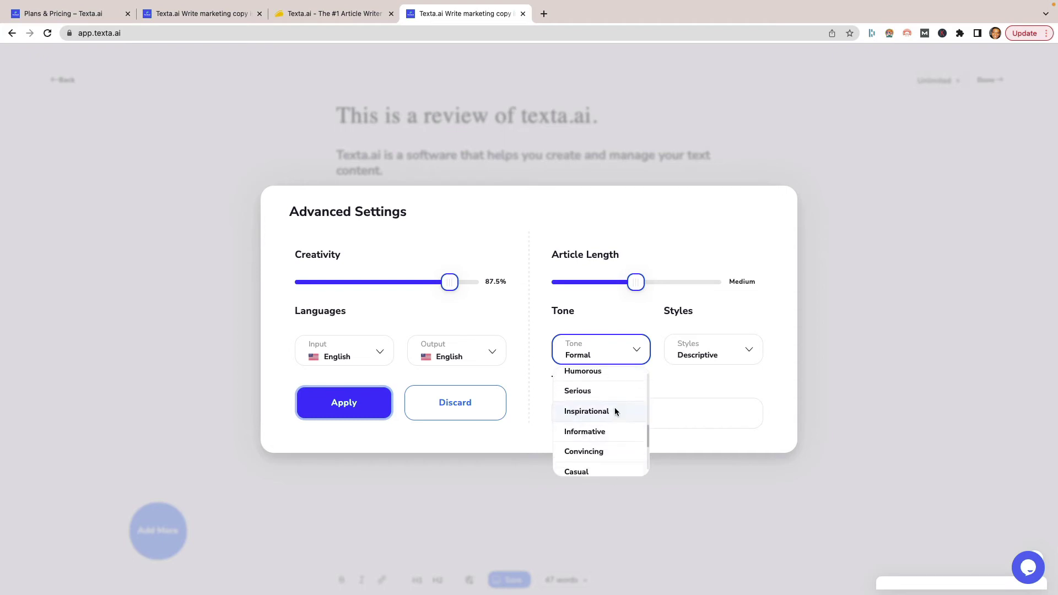
scroll(615, 411, "up", 10)
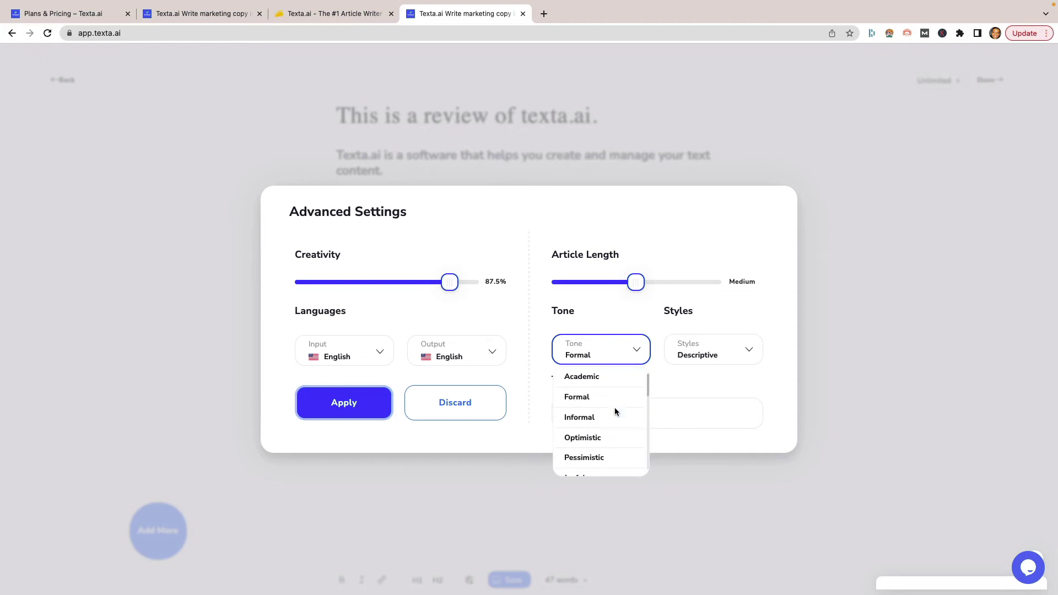
left_click(656, 394)
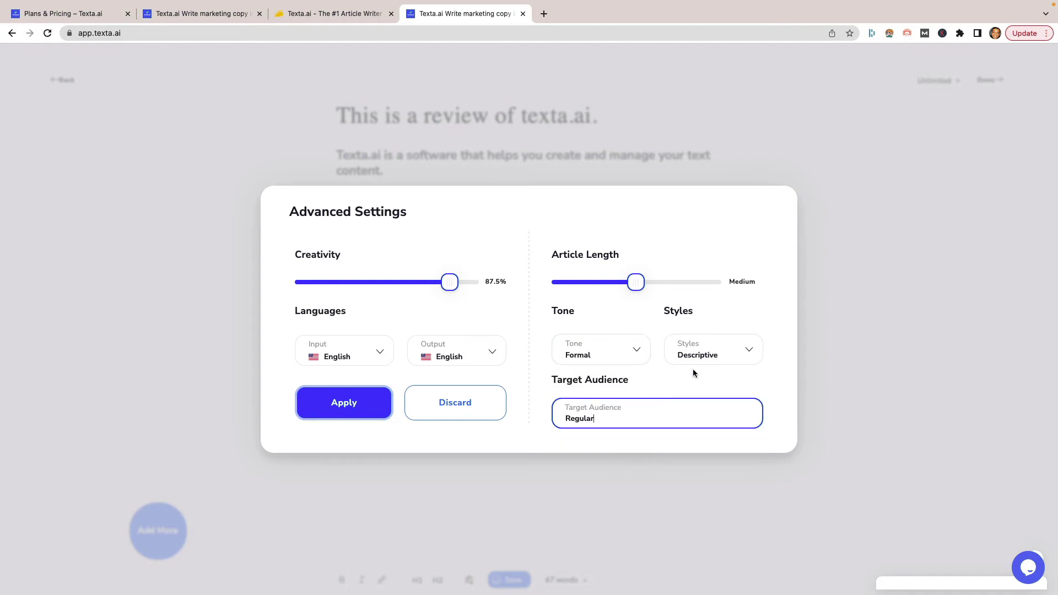
left_click(701, 358)
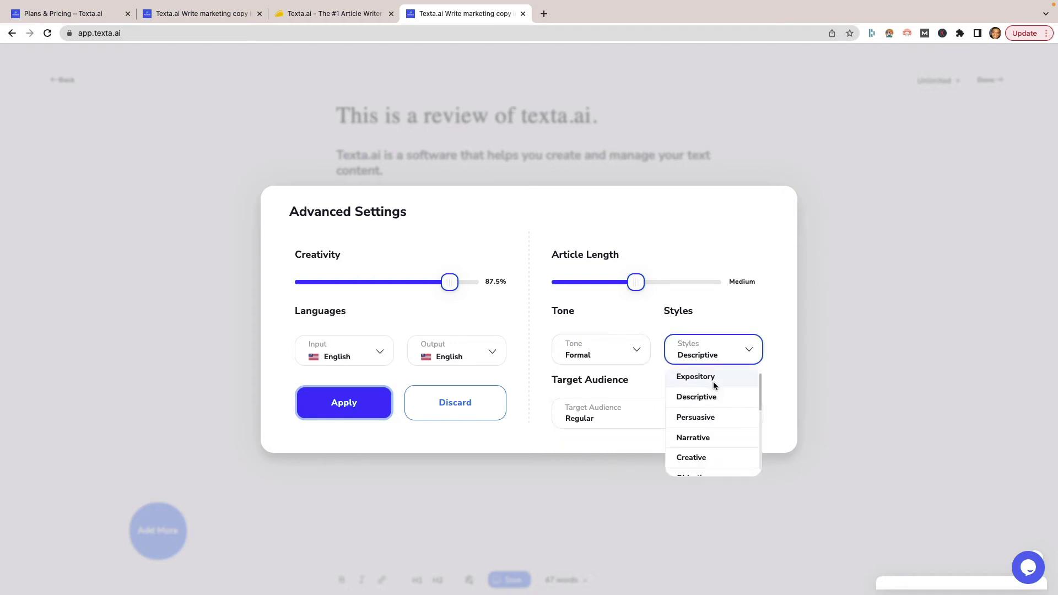
scroll(724, 420, "down", 4)
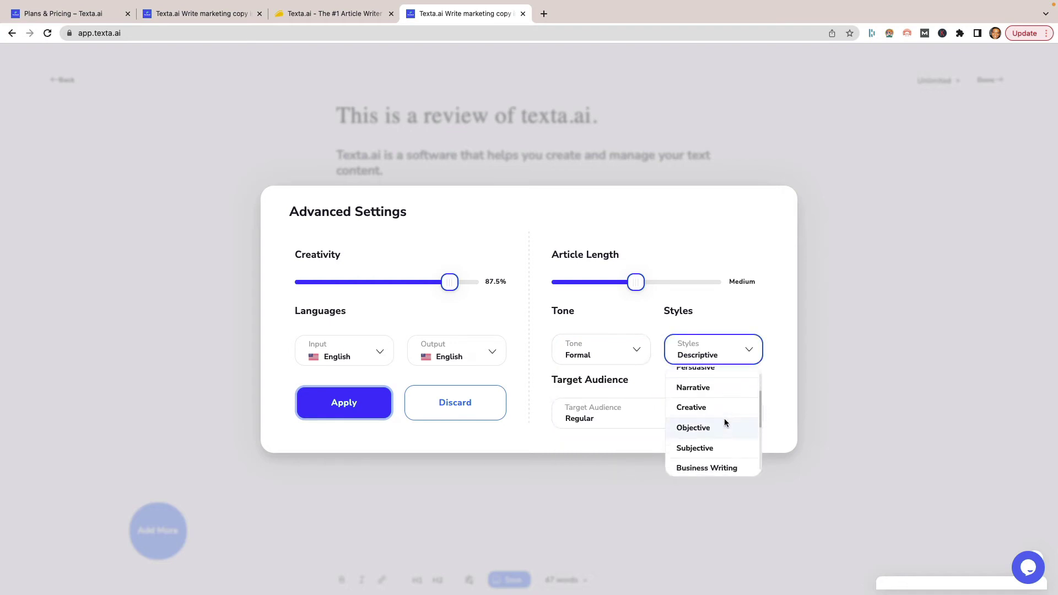
scroll(724, 422, "down", 1)
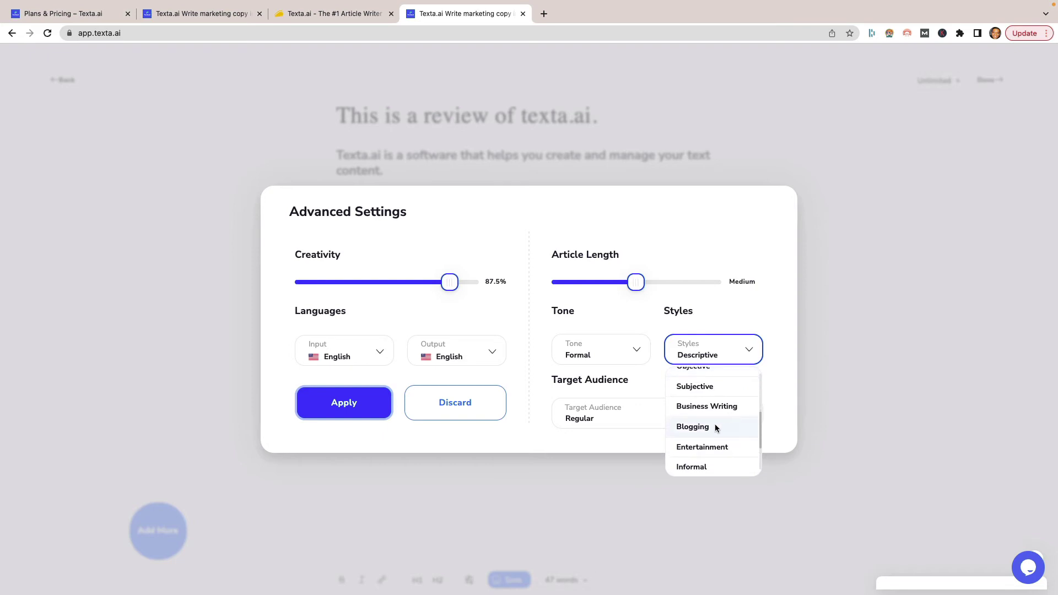
scroll(719, 443, "down", 2)
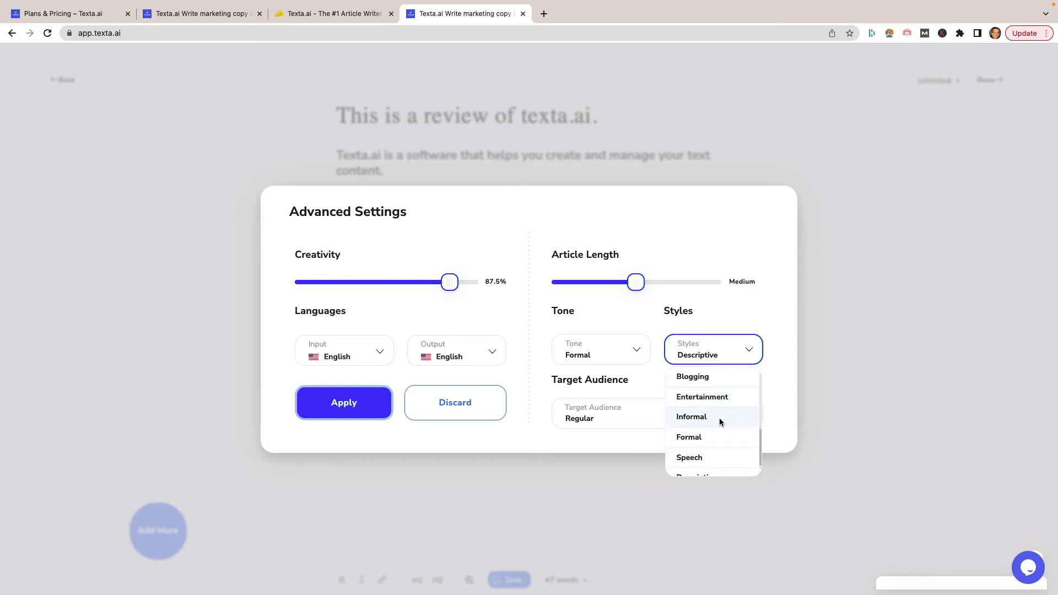
scroll(717, 456, "down", 1)
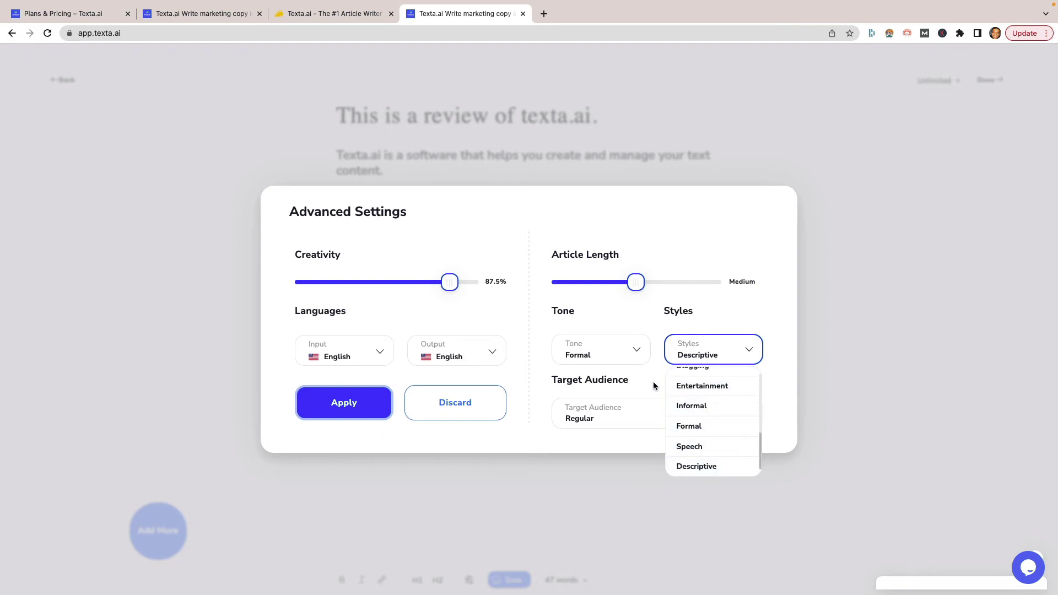
- Change the target audience from Regular to 'golfers', keep Medium length, and apply
left_click(661, 411)
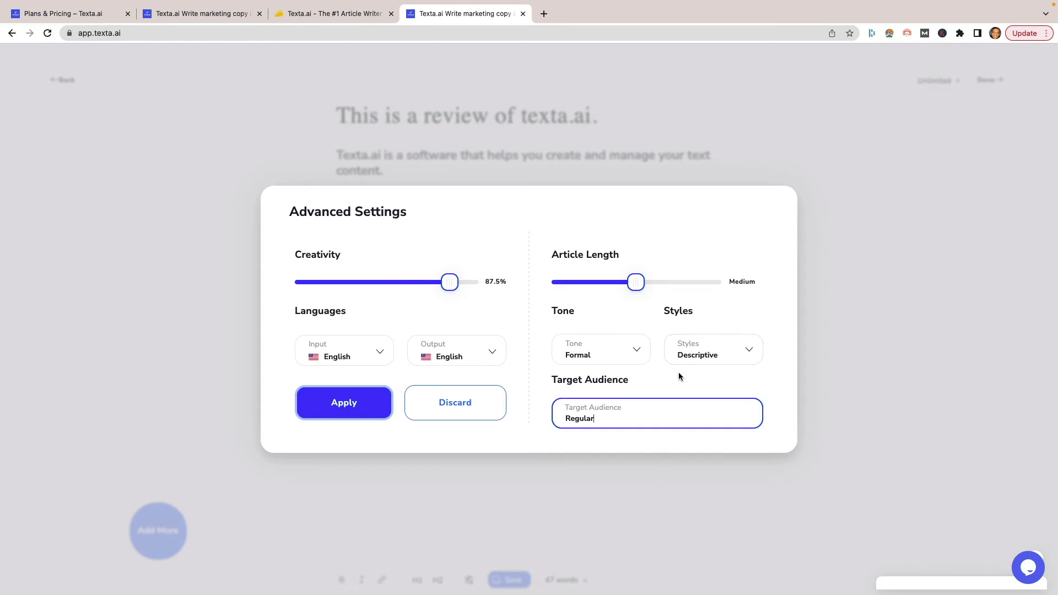
double_click(596, 419)
type("golfers")
mouse_move(637, 283)
left_mouse_down()
mouse_move(667, 281)
mouse_move(657, 293)
mouse_move(687, 282)
mouse_move(630, 286)
left_mouse_up()
left_click(365, 405)
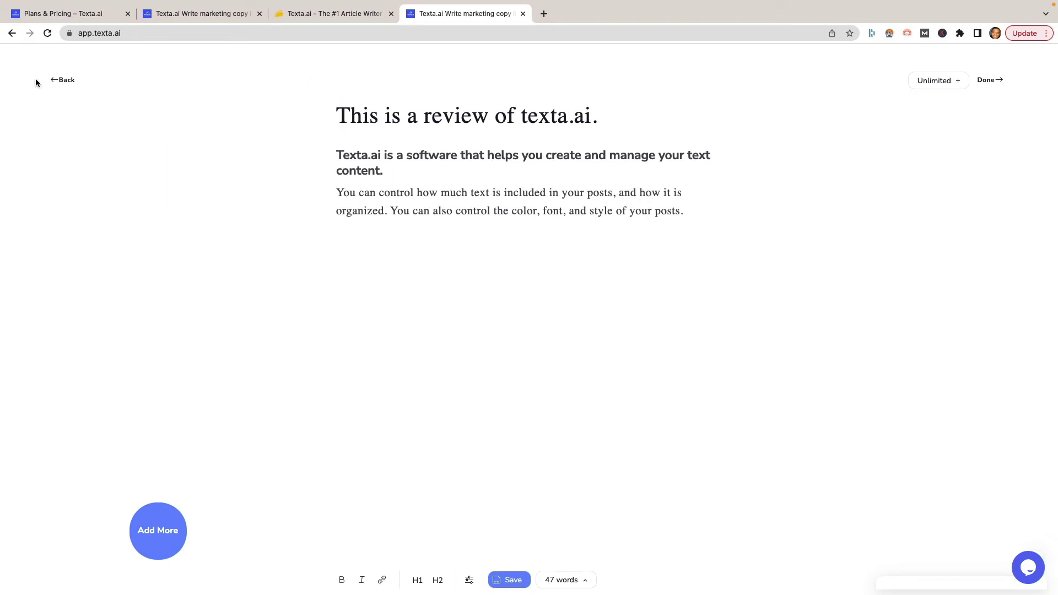
- Leave the editor so the review text is saved, ending on the templates page
left_click(58, 80)
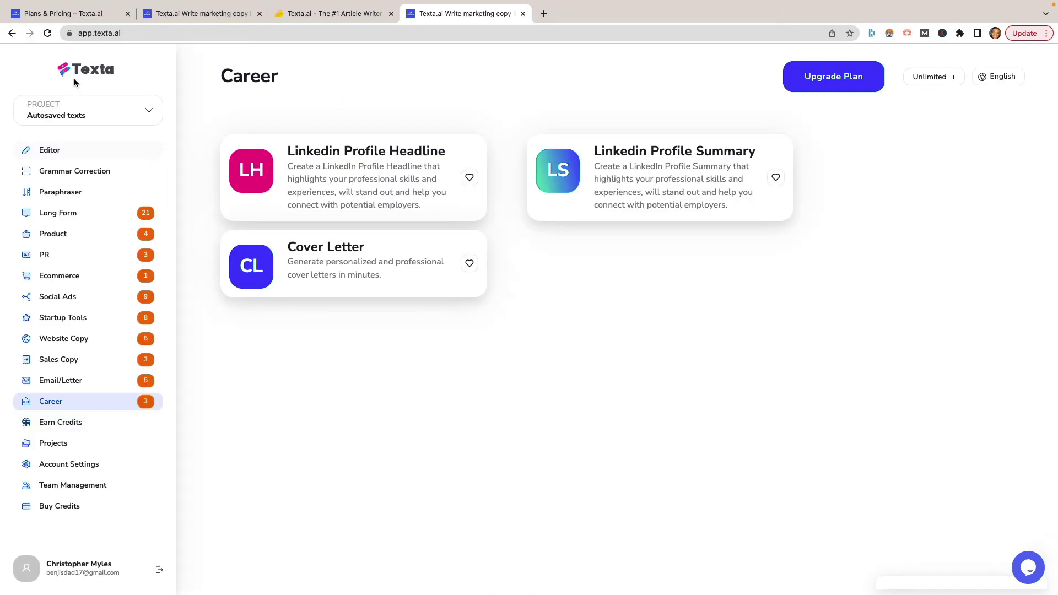
left_click(85, 146)
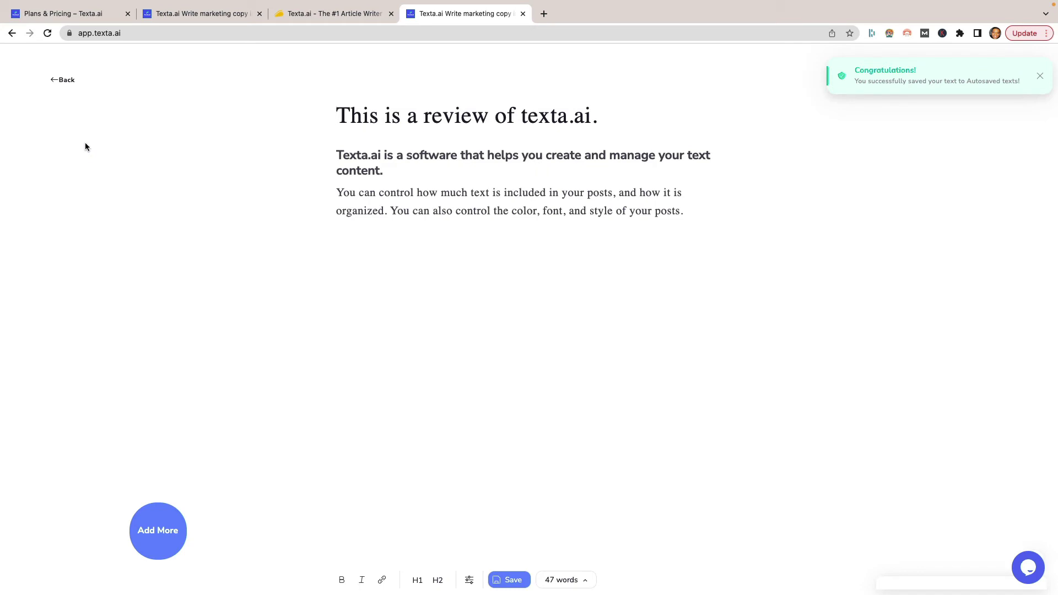
left_click(57, 81)
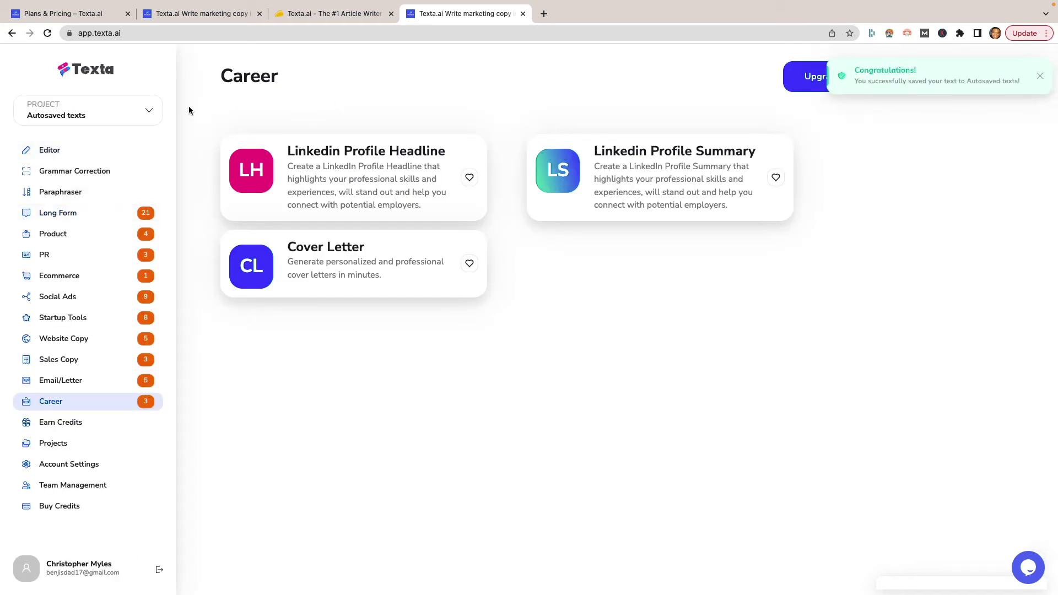
- Open the Long Form Blog Post writer with description 'How I traveled on a budget: Best trip advice'
left_click(54, 215)
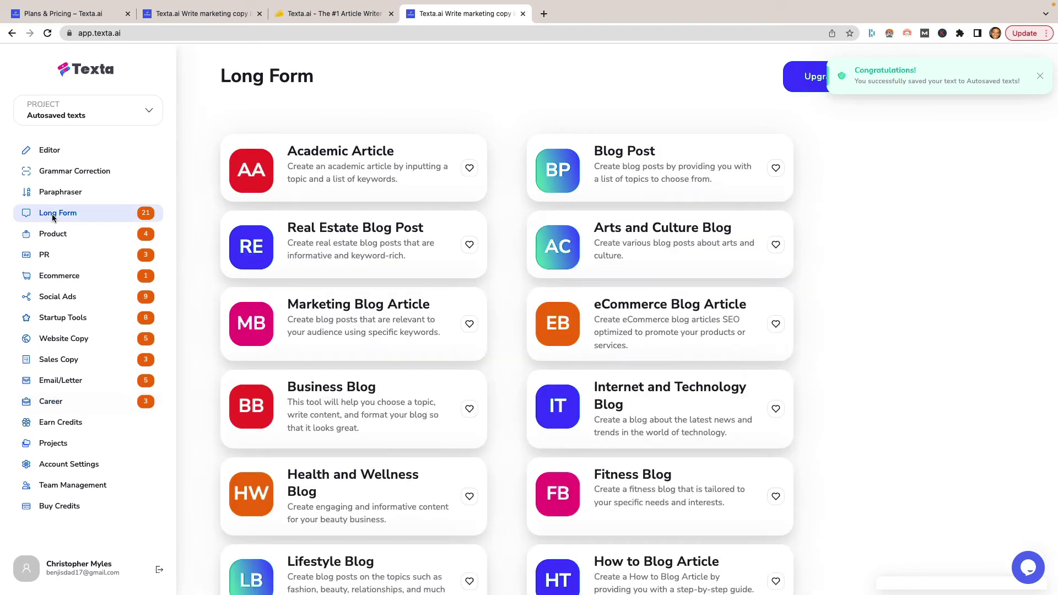
left_click(683, 174)
left_click(544, 279)
left_click_drag(545, 277, 243, 249)
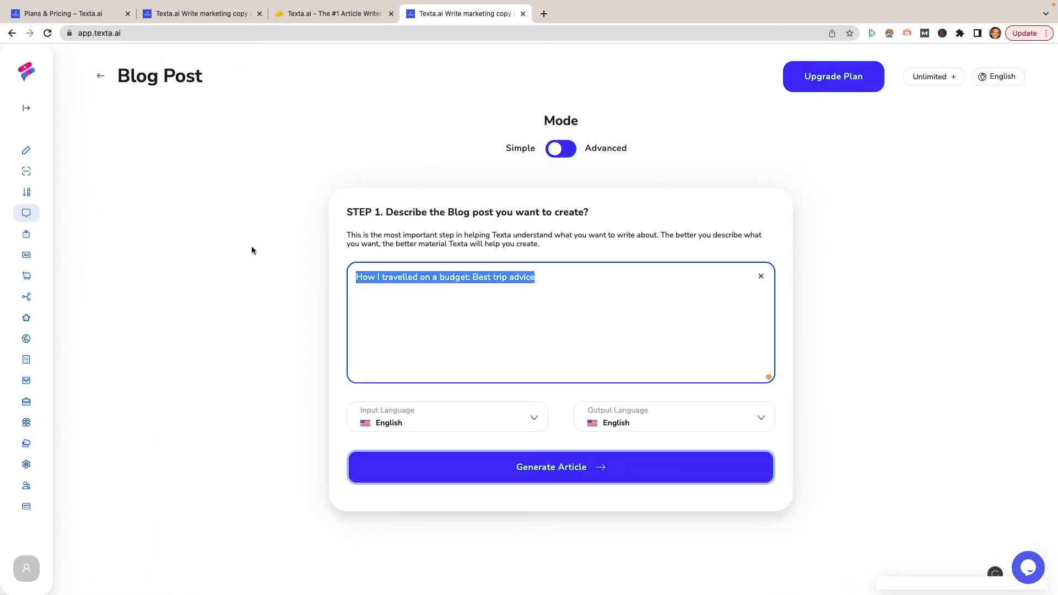
left_click(400, 303)
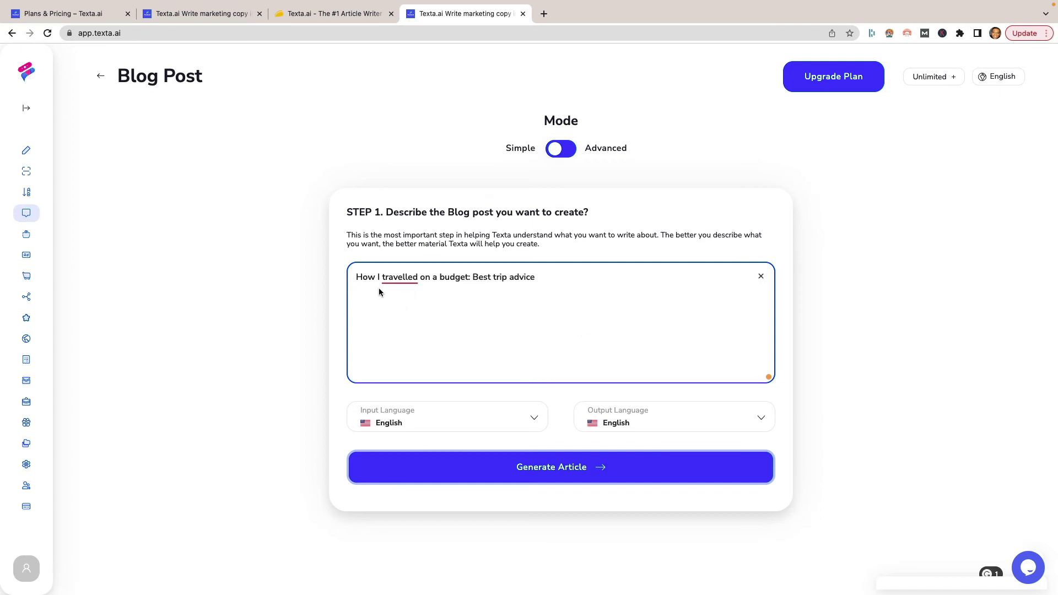
mouse_move(410, 284)
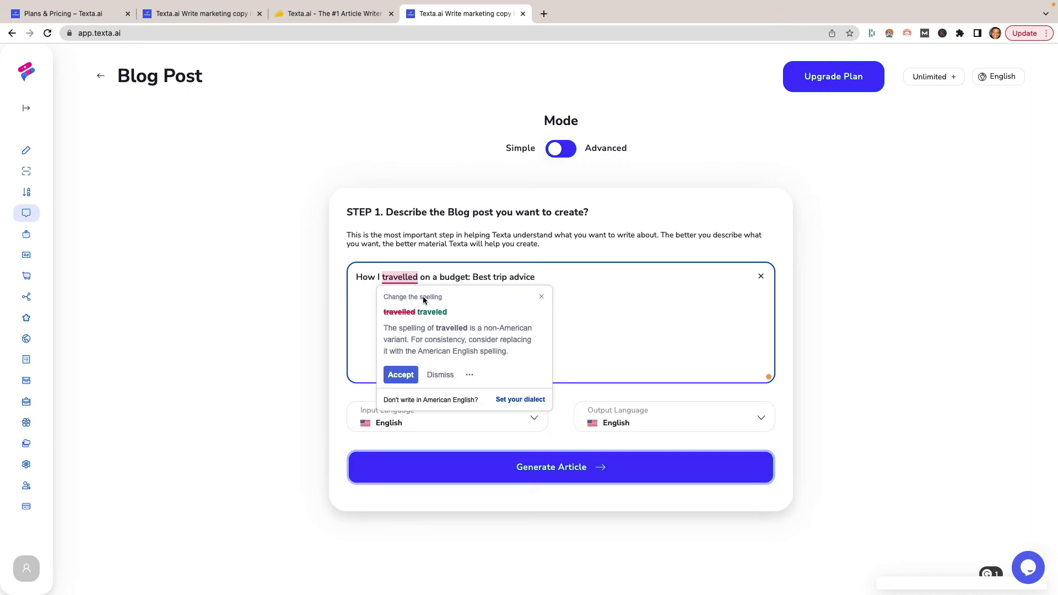
left_click(399, 376)
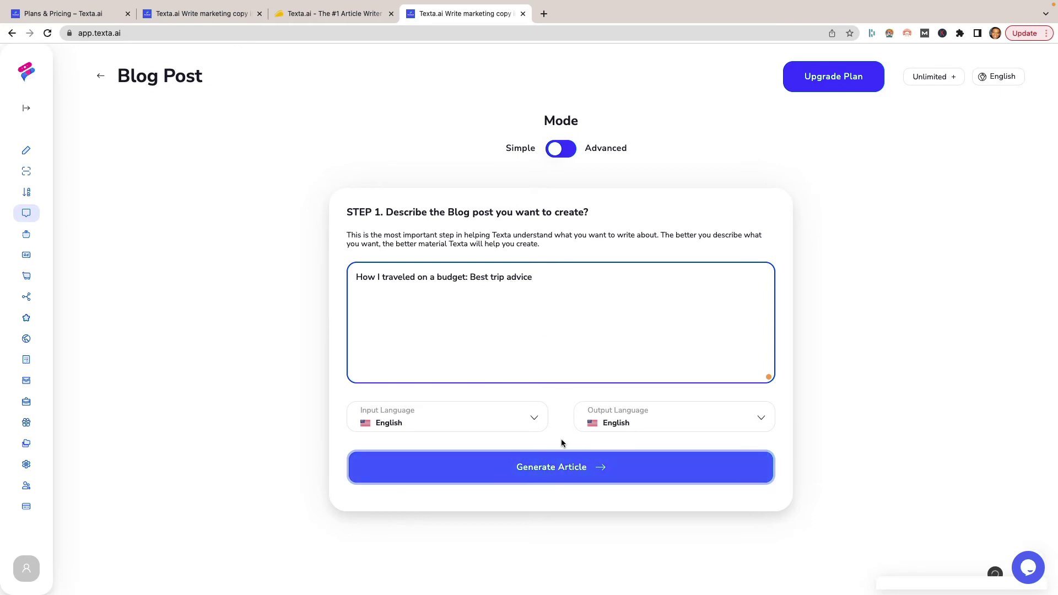
left_click(564, 469)
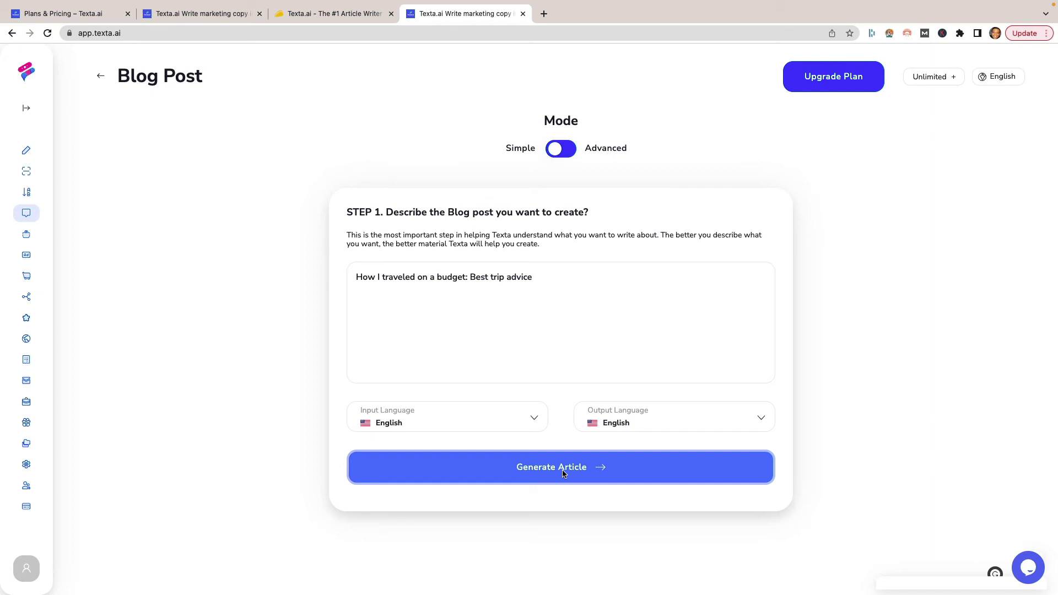
- Generate 'Traveling on a budget: Five tips to help you make the most of your trip' and skim it
left_click(564, 470)
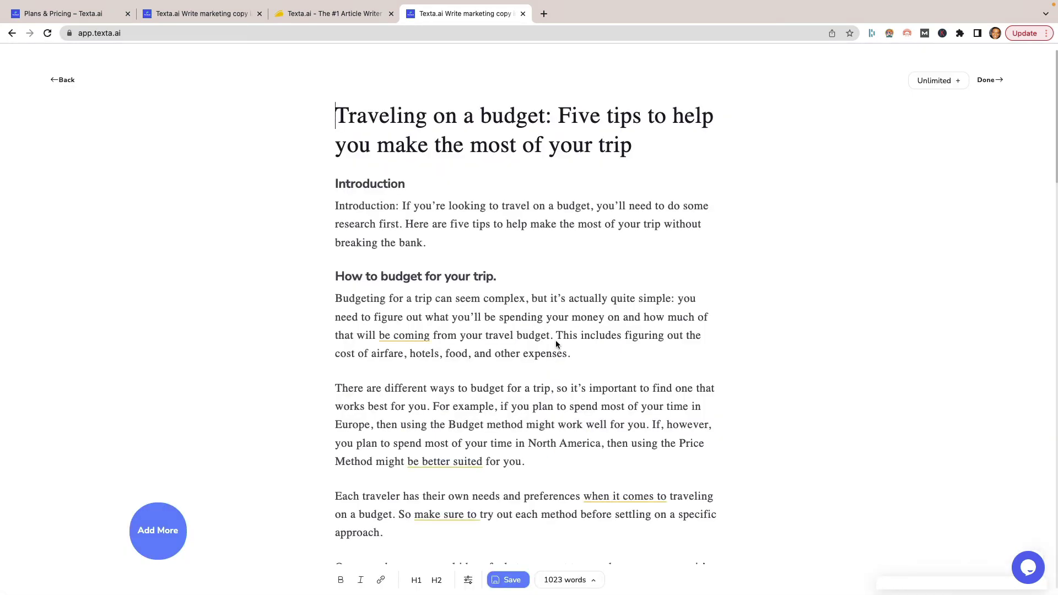
scroll(577, 387, "down", 5)
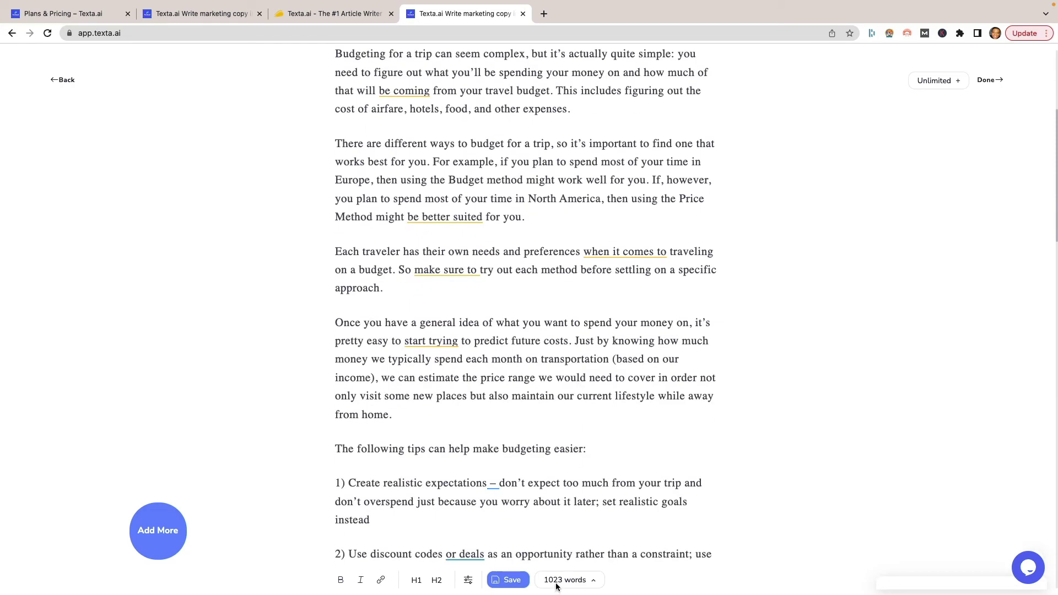
scroll(569, 455, "down", 20)
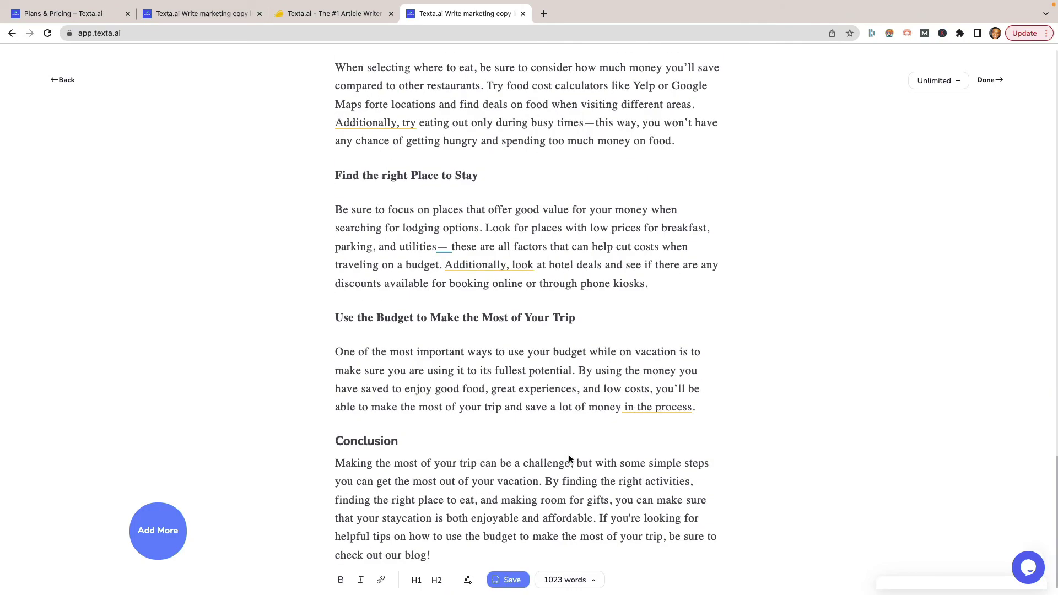
scroll(569, 459, "up", 20)
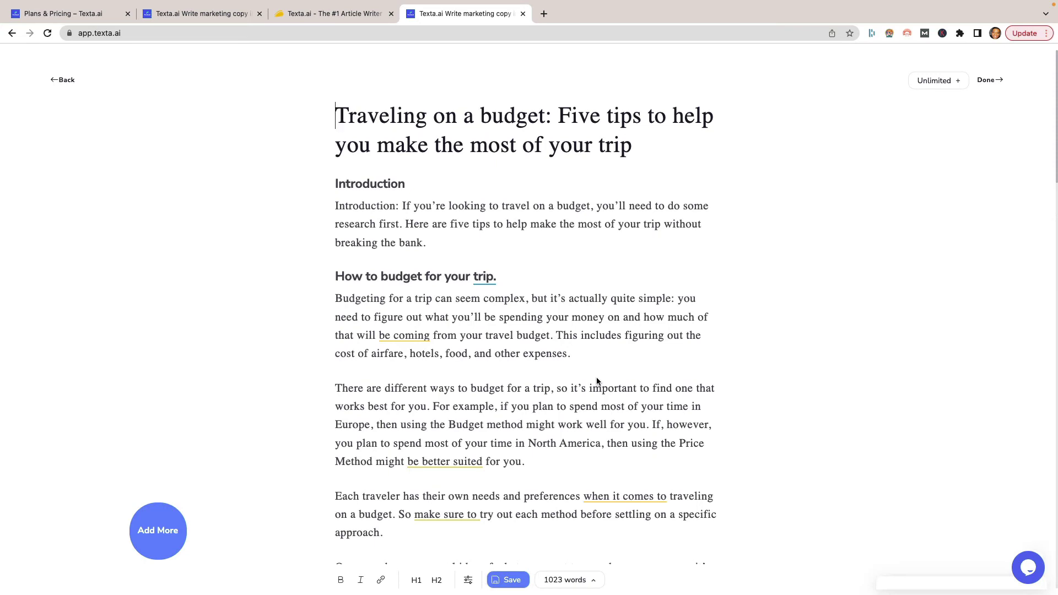
scroll(518, 433, "down", 3)
scroll(518, 432, "down", 20)
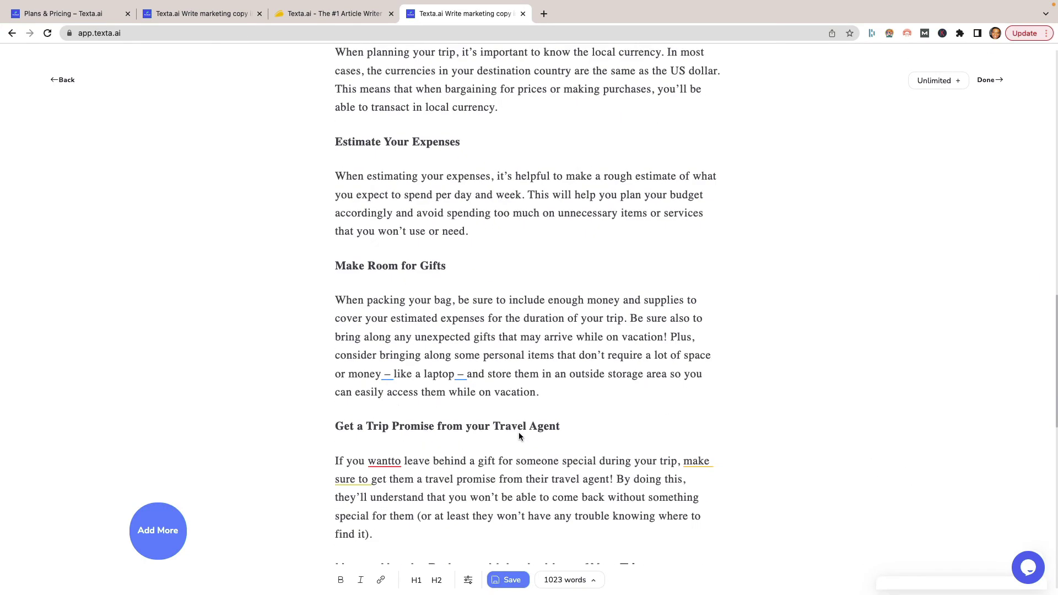
scroll(518, 432, "up", 20)
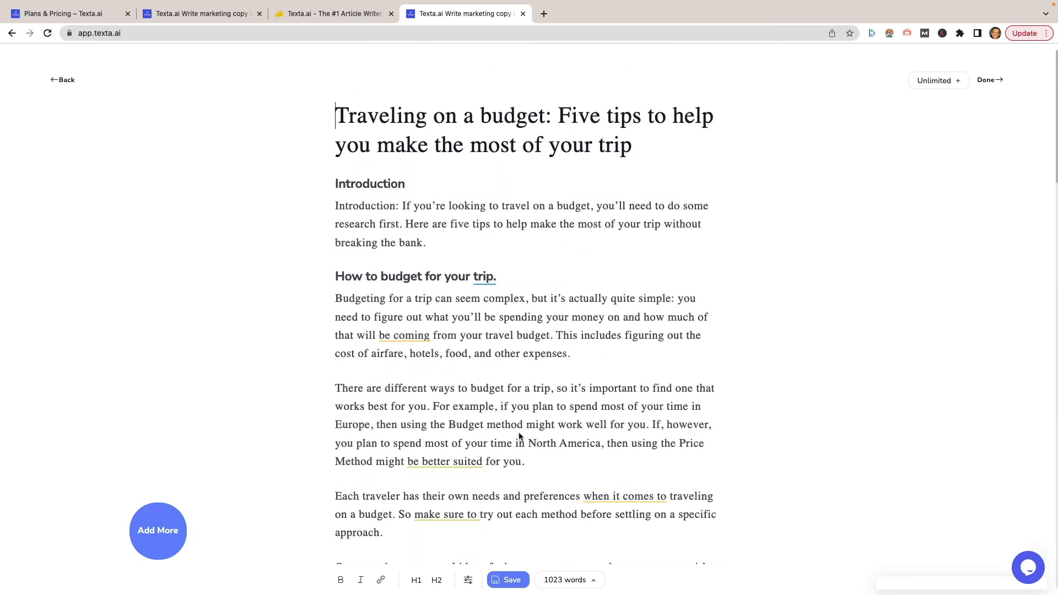
scroll(477, 284, "down", 20)
scroll(477, 284, "up", 20)
- Switch to the Pikachu article tab and review its title and 'What is Pikachus All-Star Status' heading
left_click(203, 16)
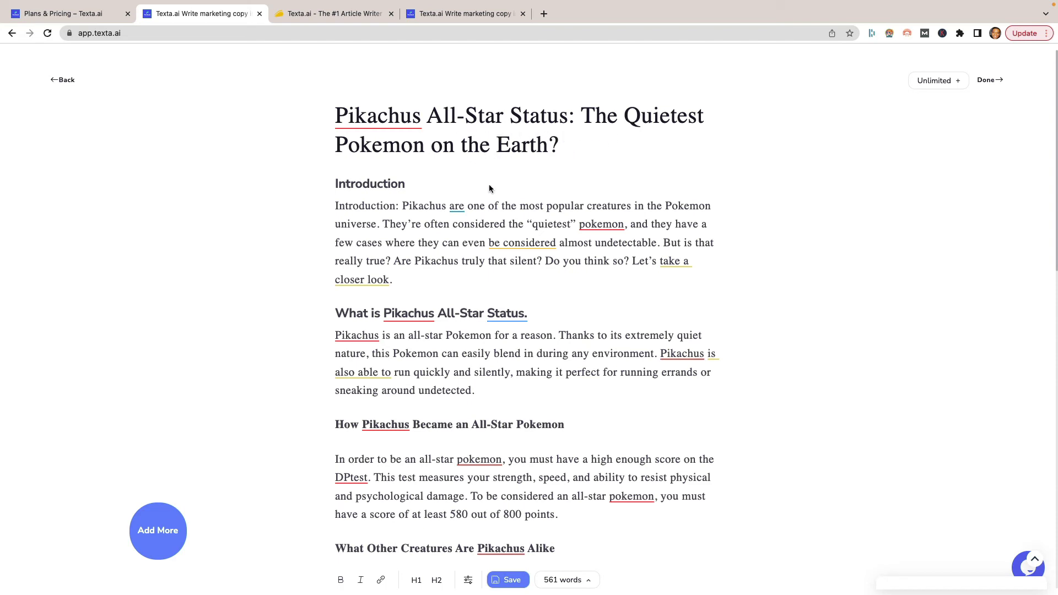
left_click_drag(582, 118, 548, 153)
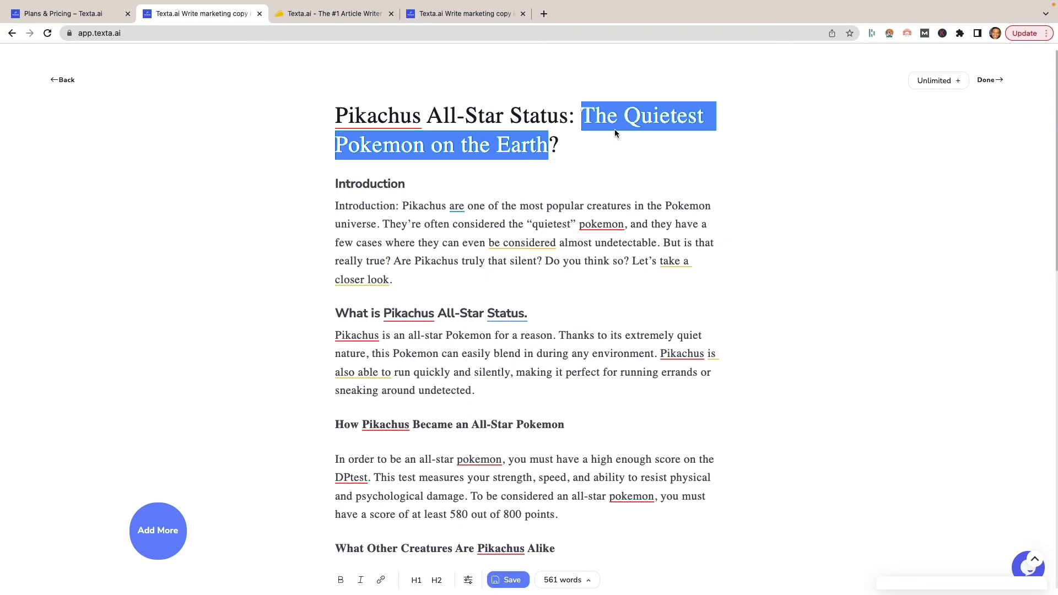
left_click(600, 131)
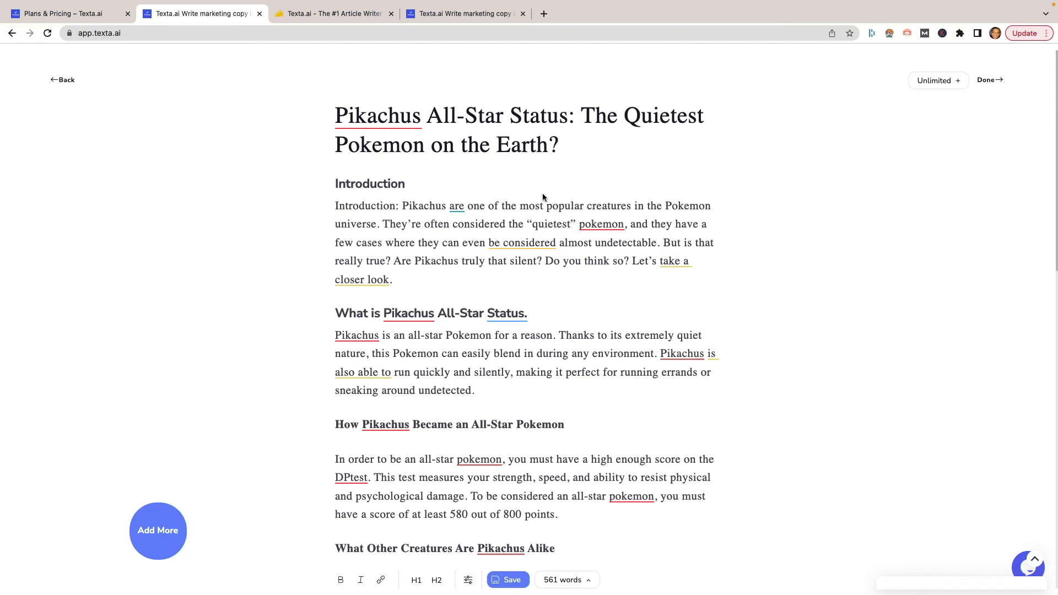
scroll(573, 275, "down", 2)
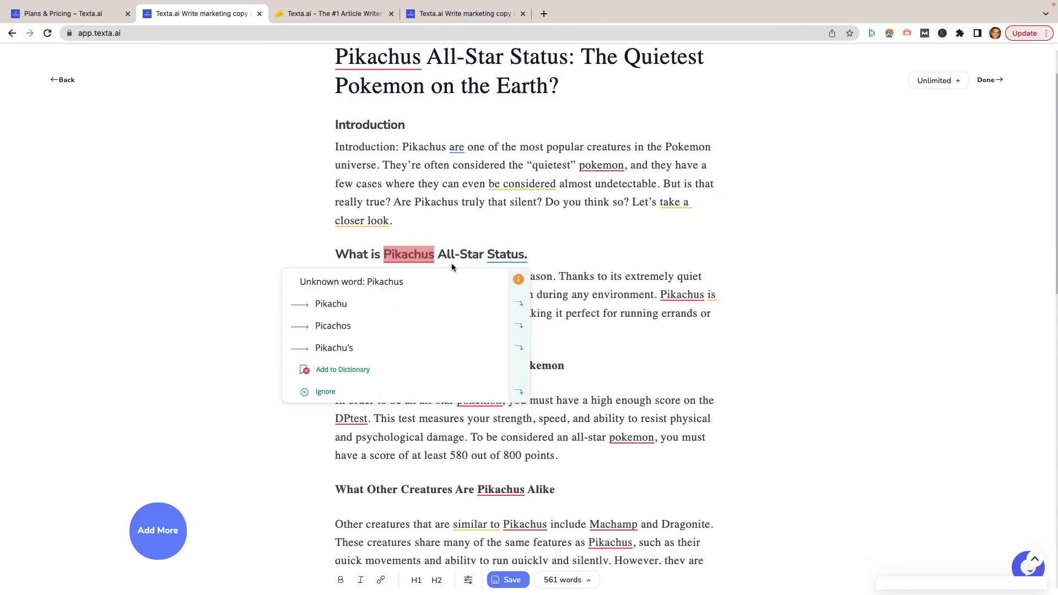
left_click(590, 257)
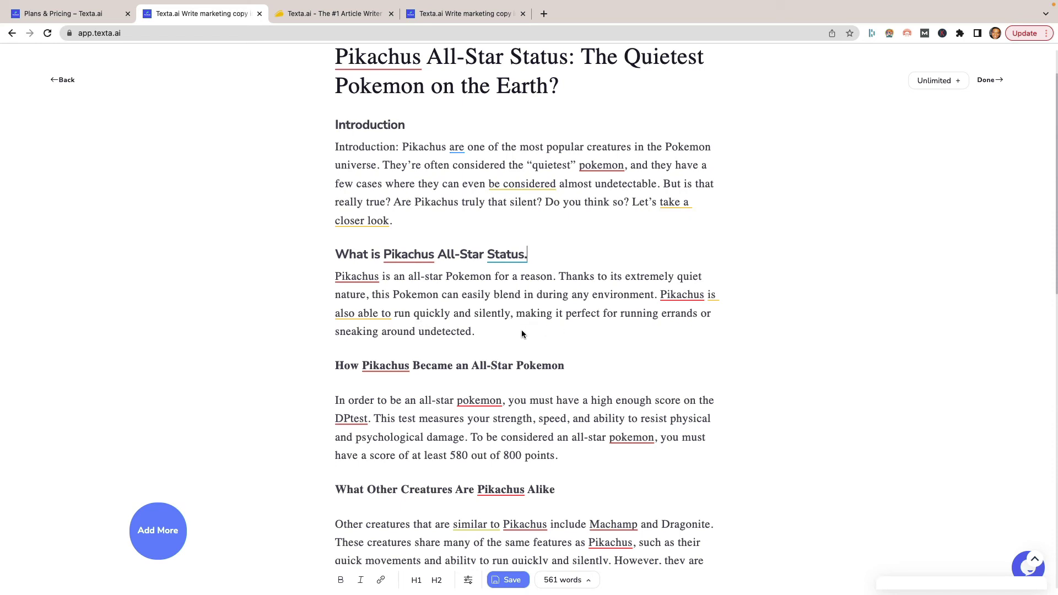
left_click_drag(512, 331, 455, 322)
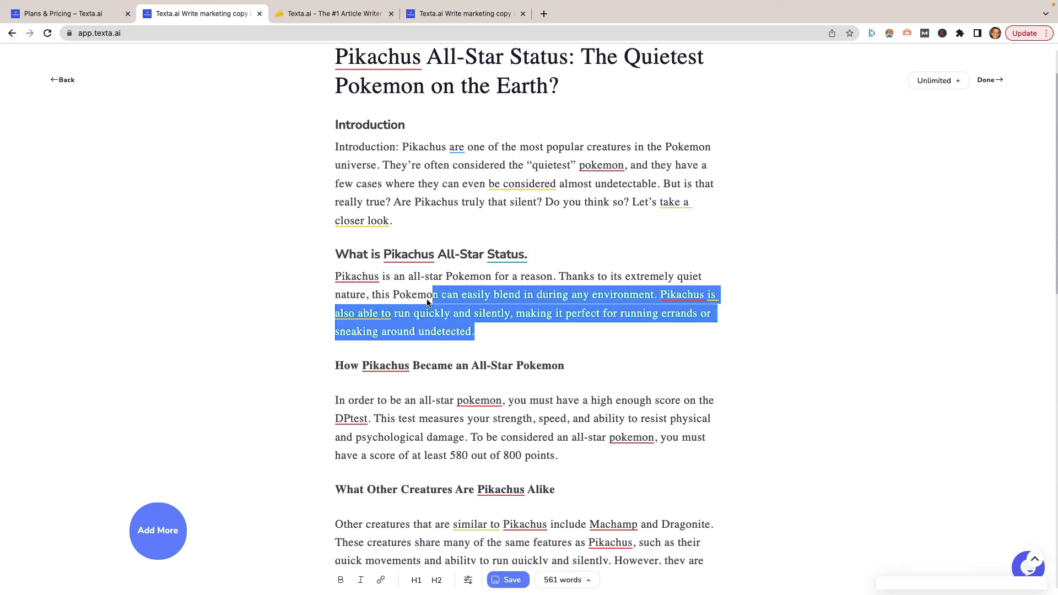
left_click_drag(423, 299, 539, 331)
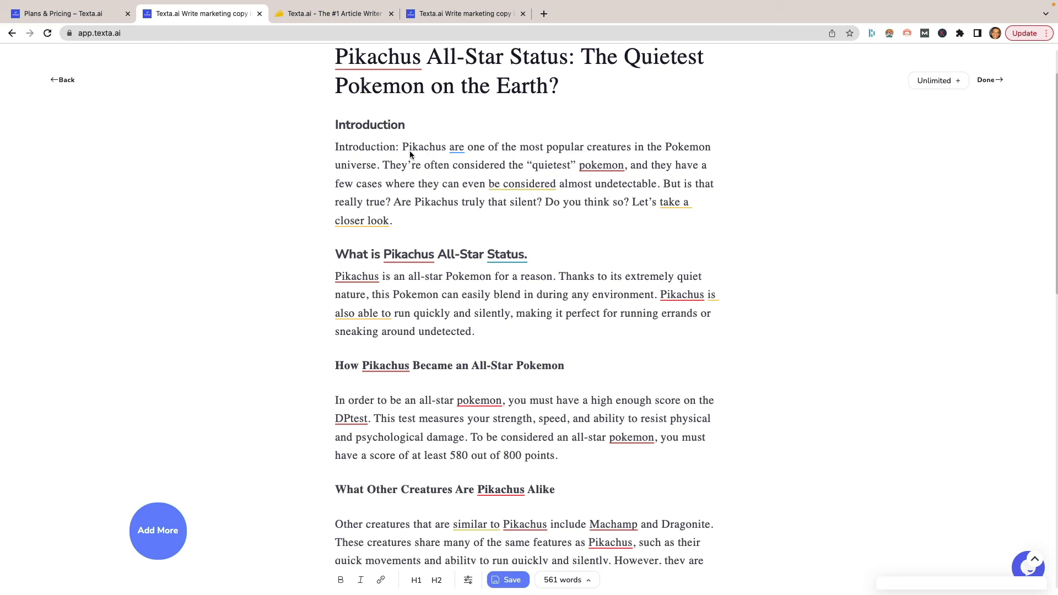
left_click(674, 202)
scroll(618, 256, "down", 5)
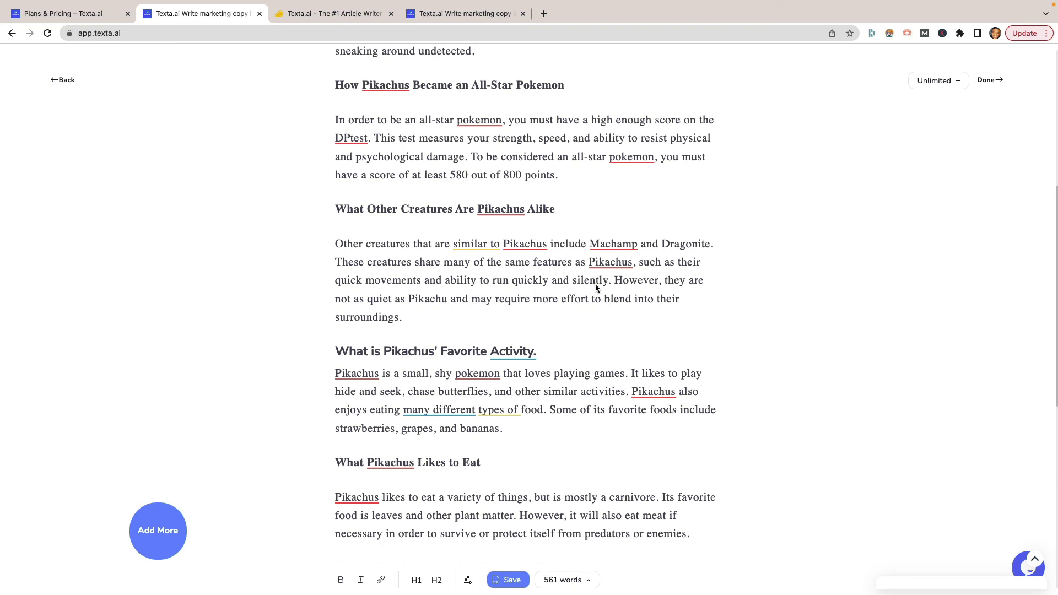
- Copy the sentence about blending into surroundings and paste it into Google in a private window
mouse_move(614, 280)
left_mouse_down()
mouse_move(619, 302)
mouse_move(613, 284)
left_mouse_up()
left_click(615, 302)
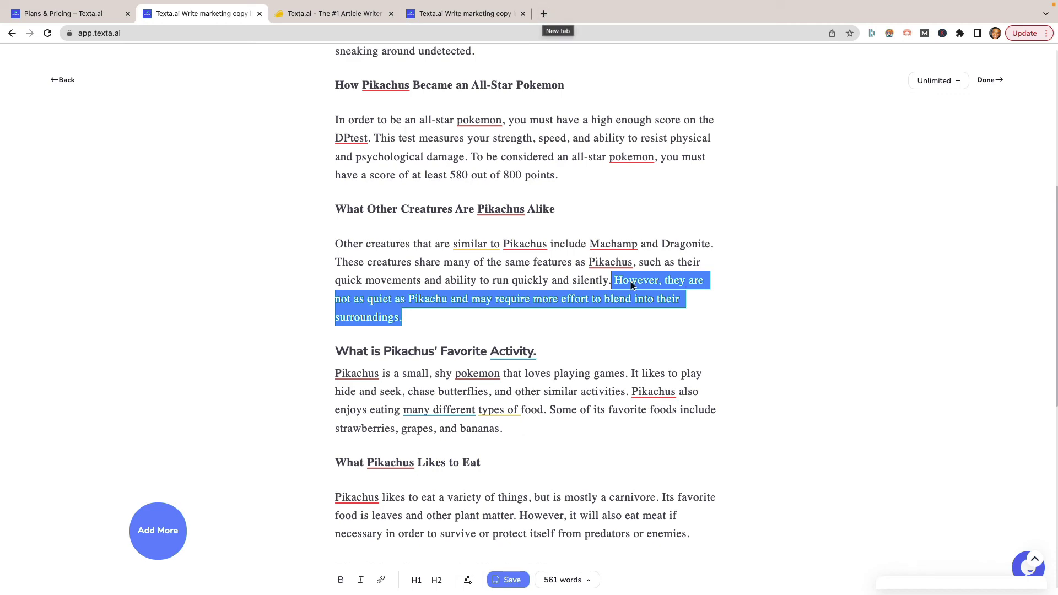
key("super+shift+n")
type("google.co")
key("Return")
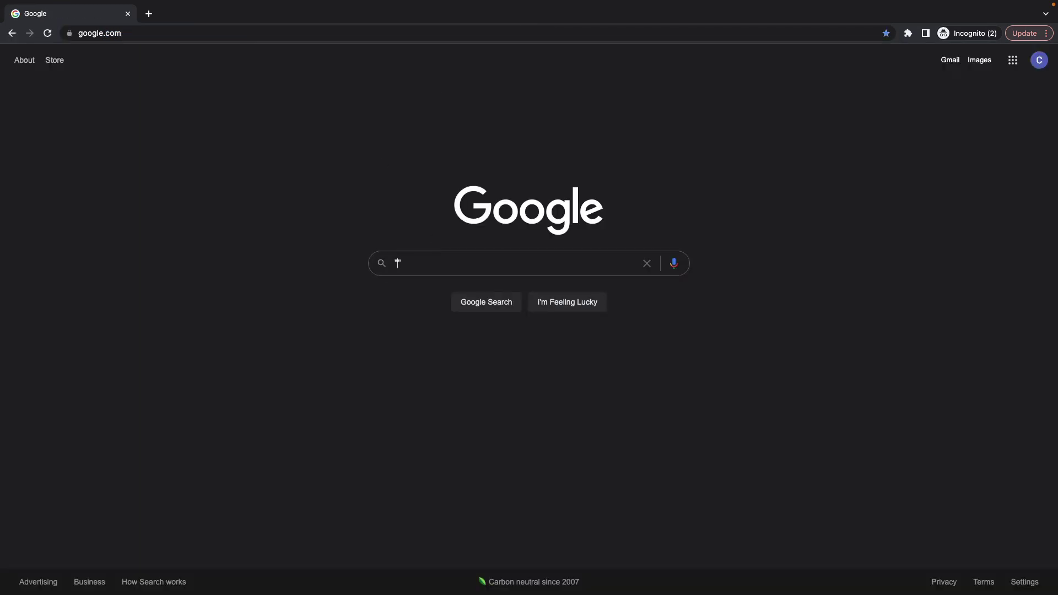
key("ctrl+v")
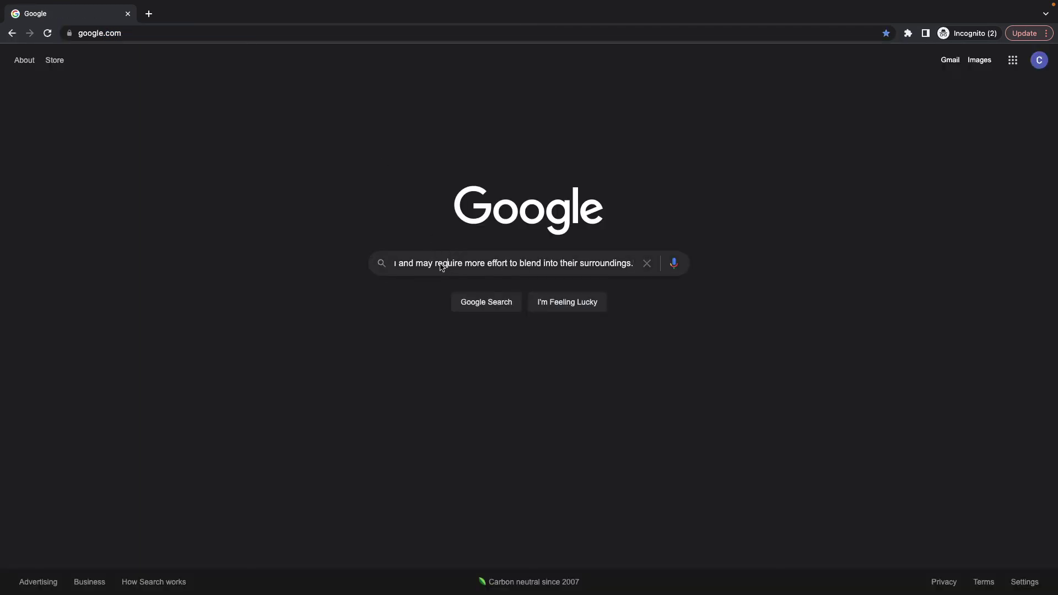
- Search the sentence again without the quote mark, then return to the Texta.ai article
key("ctrl+a")
left_click(401, 269)
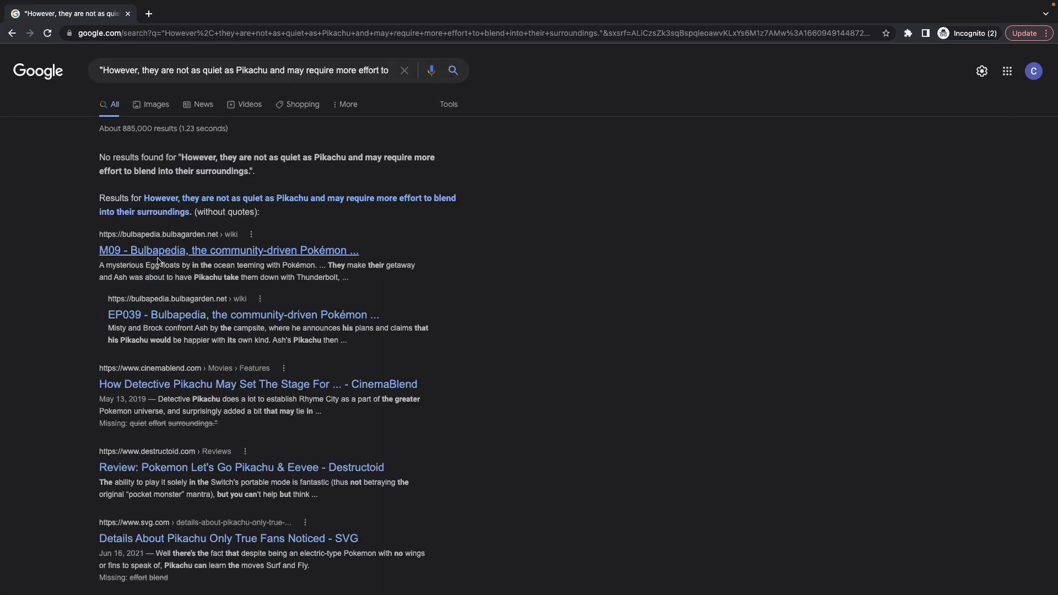
left_click(104, 70)
key("BackSpace")
key("Return")
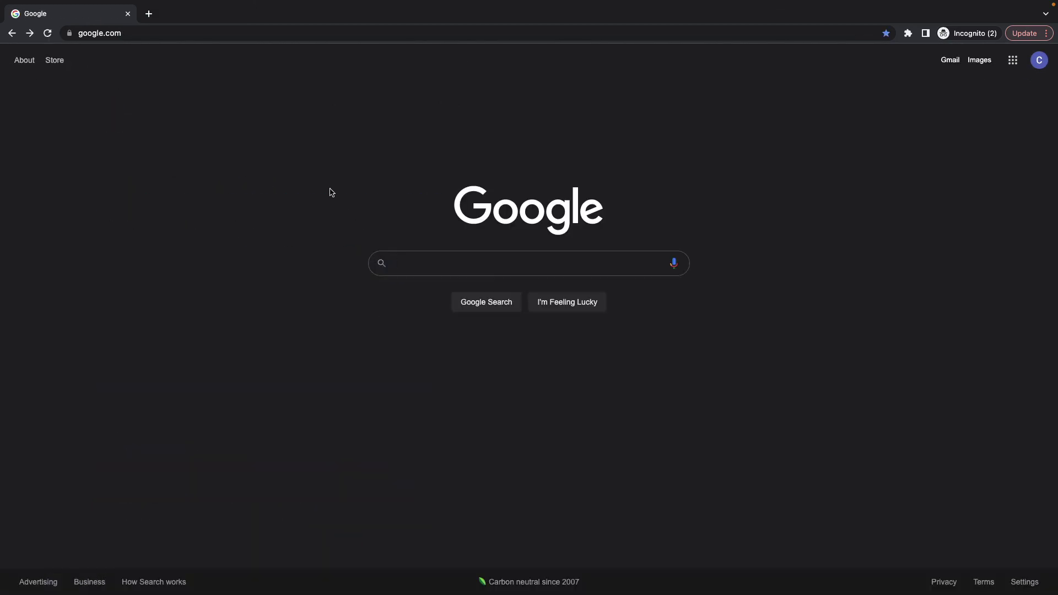
key("ctrl+Left")
left_click(614, 331)
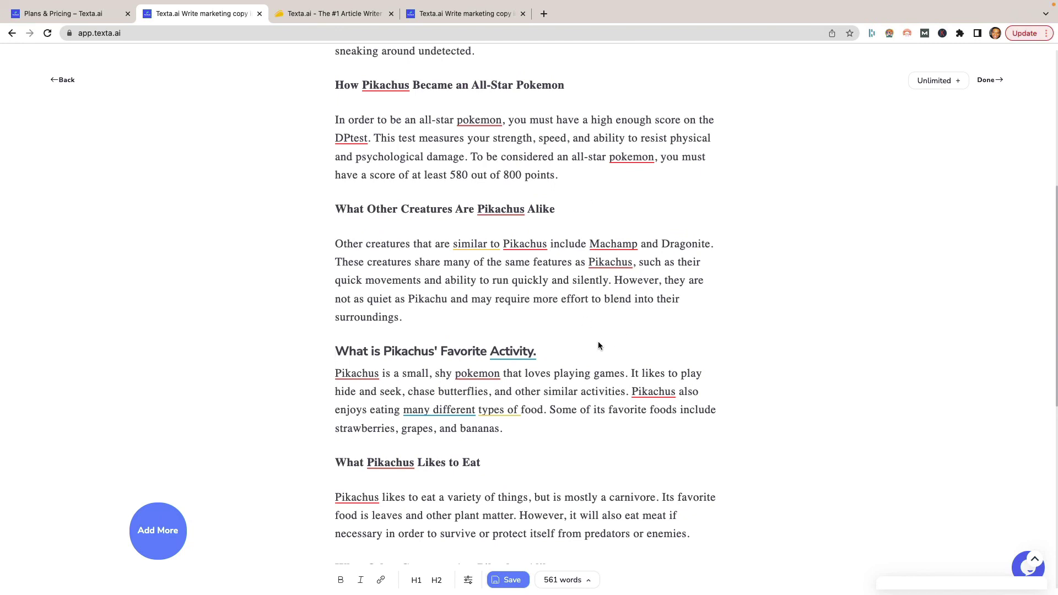
scroll(587, 355, "down", 2)
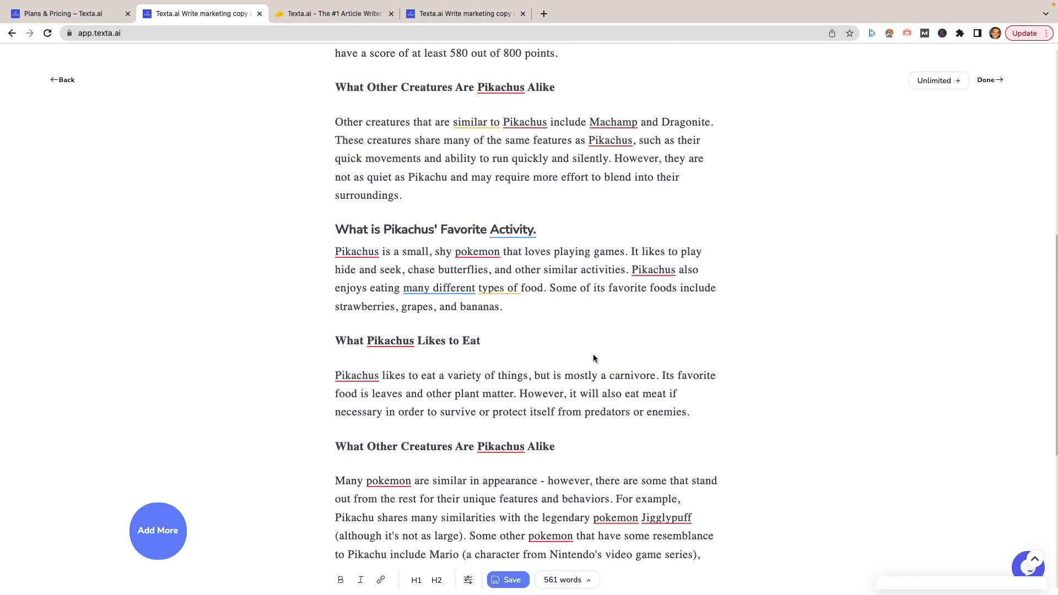
scroll(585, 353, "down", 6)
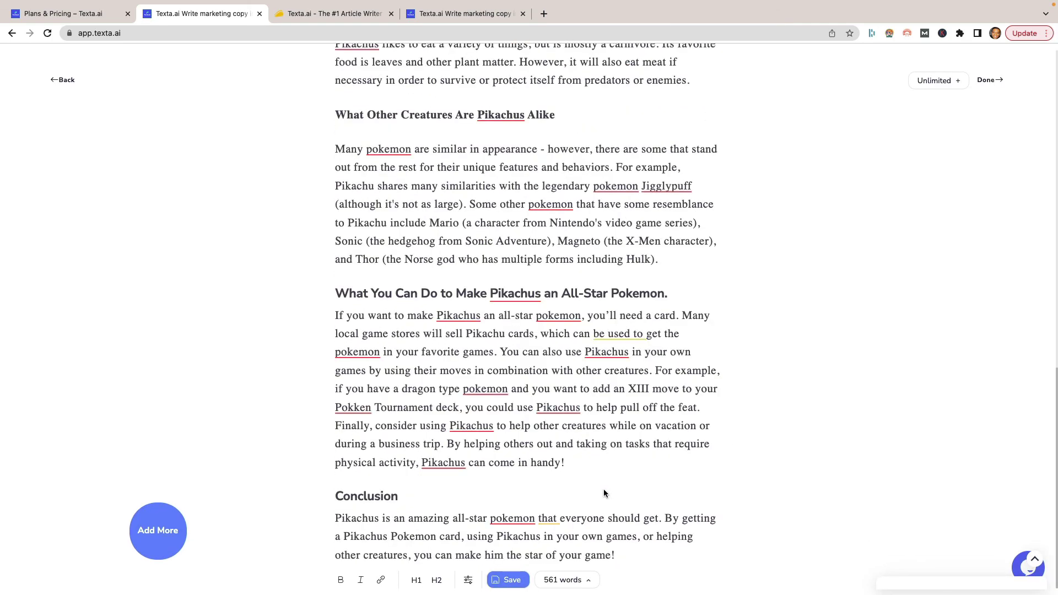
scroll(604, 488, "up", 9)
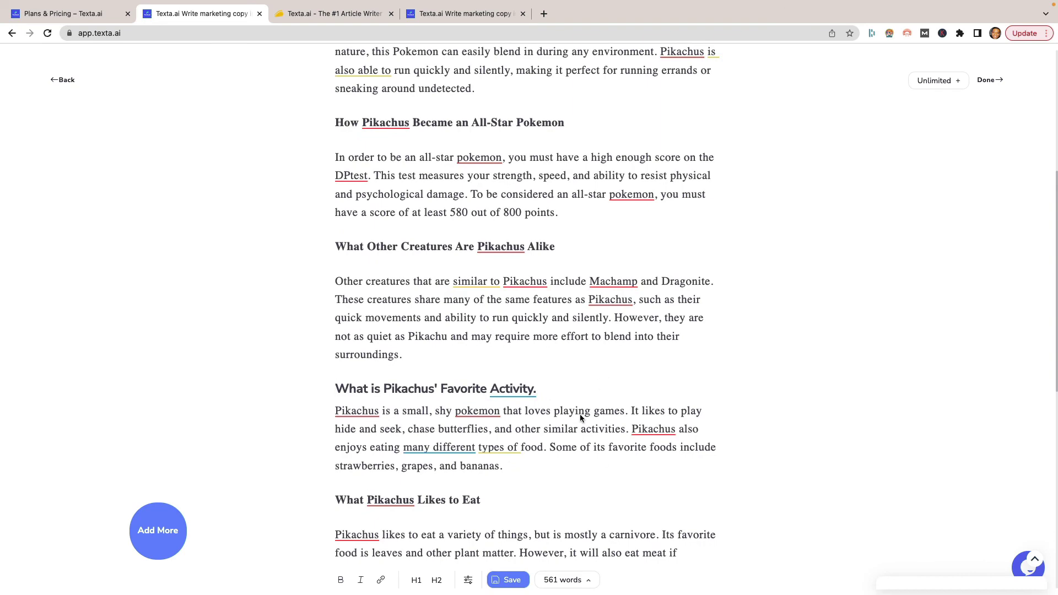
scroll(580, 356, "up", 6)
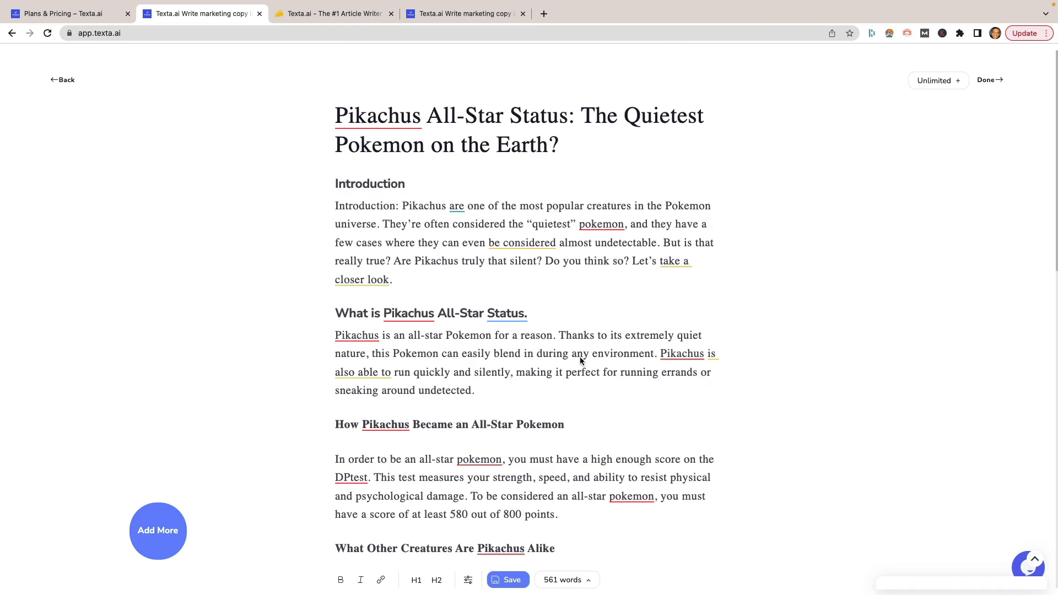
scroll(580, 356, "down", 15)
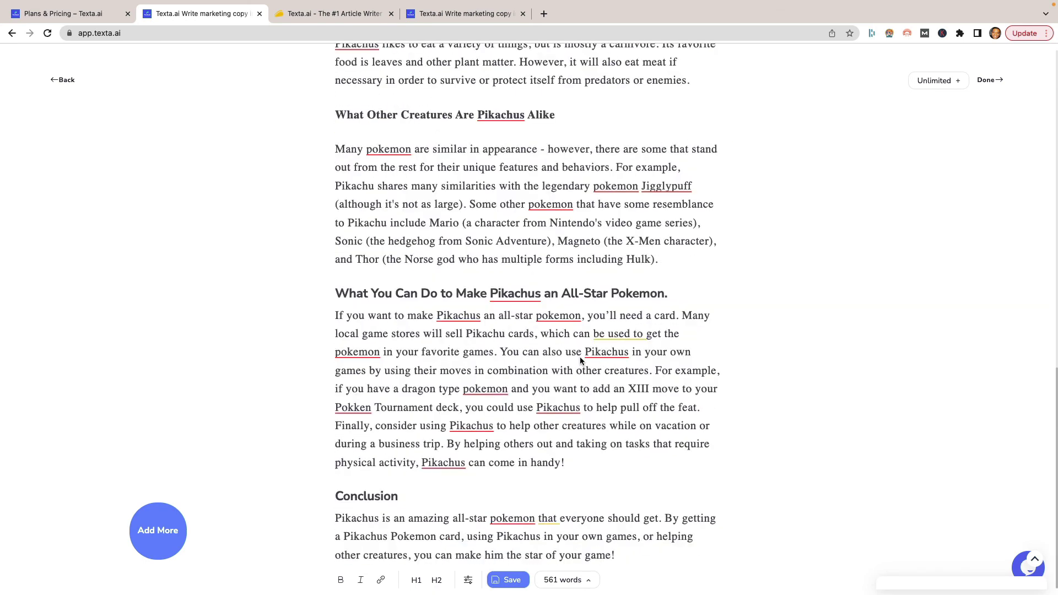
left_click(596, 356)
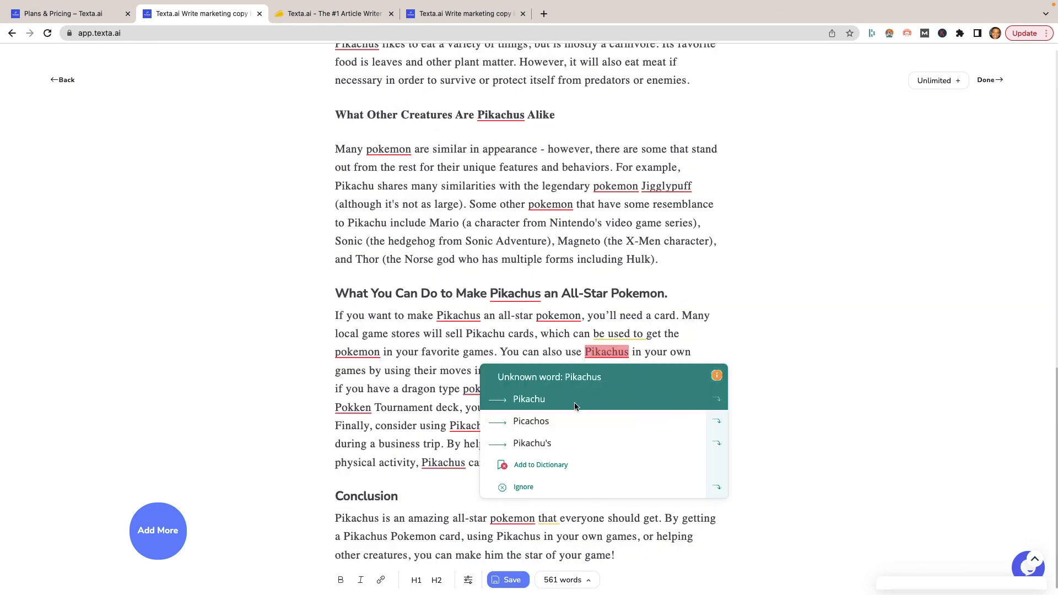
left_click(747, 344)
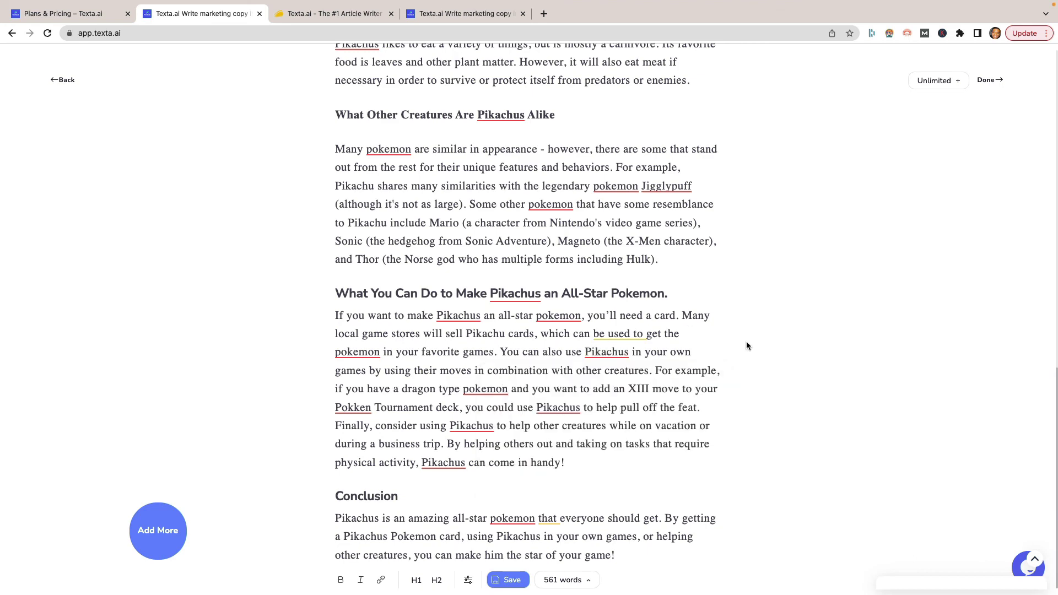
scroll(555, 407, "up", 8)
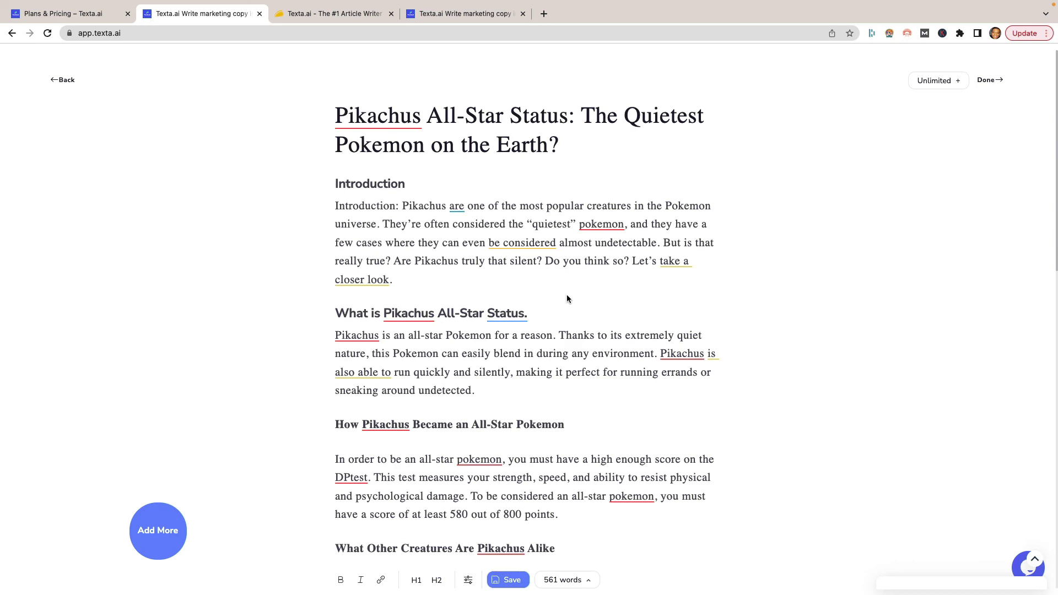
scroll(568, 299, "down", 8)
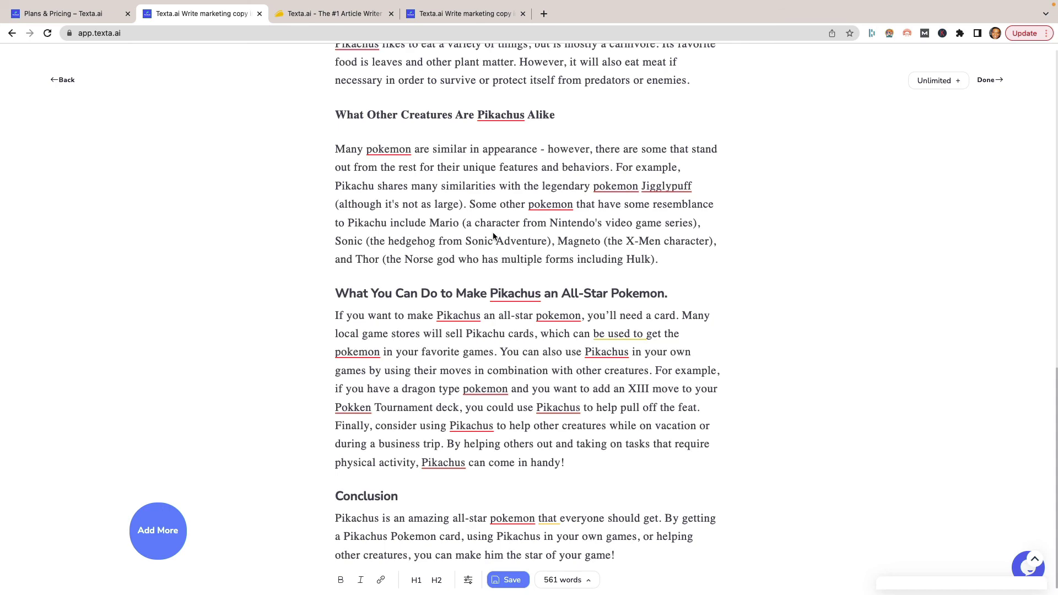
scroll(516, 260, "up", 5)
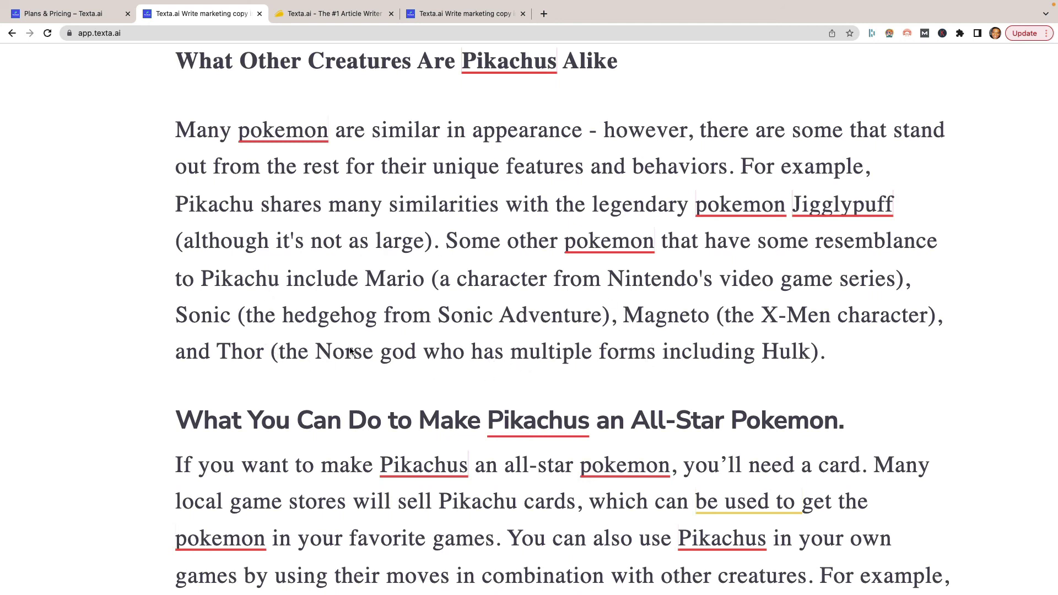
left_click(202, 280)
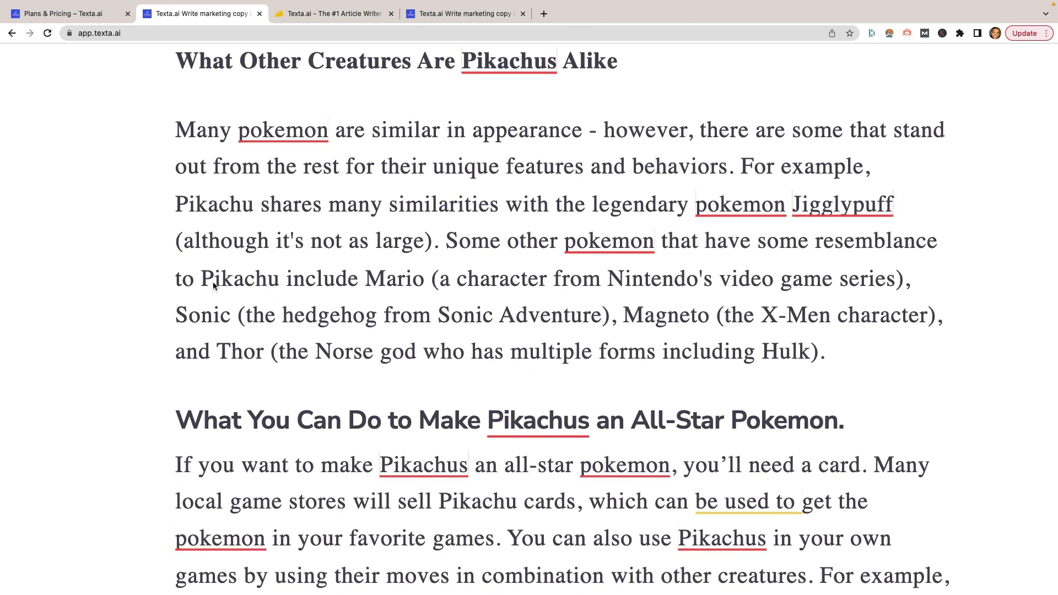
left_click_drag(209, 283, 280, 288)
left_click(449, 324)
key("ctrl+minus")
key("ctrl+minus")
key("ctrl+minus")
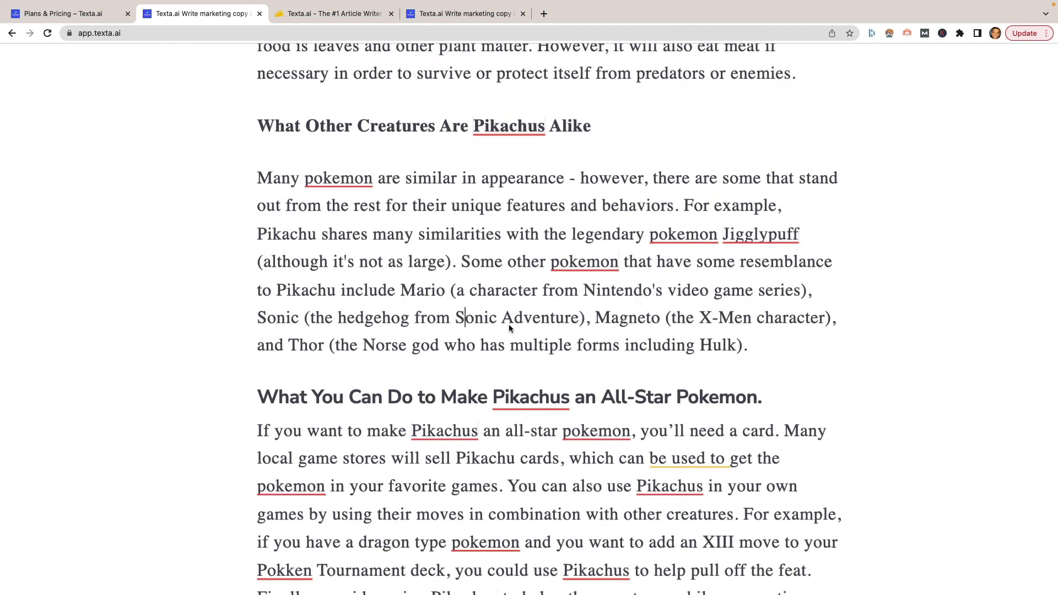
scroll(496, 264, "down", 3)
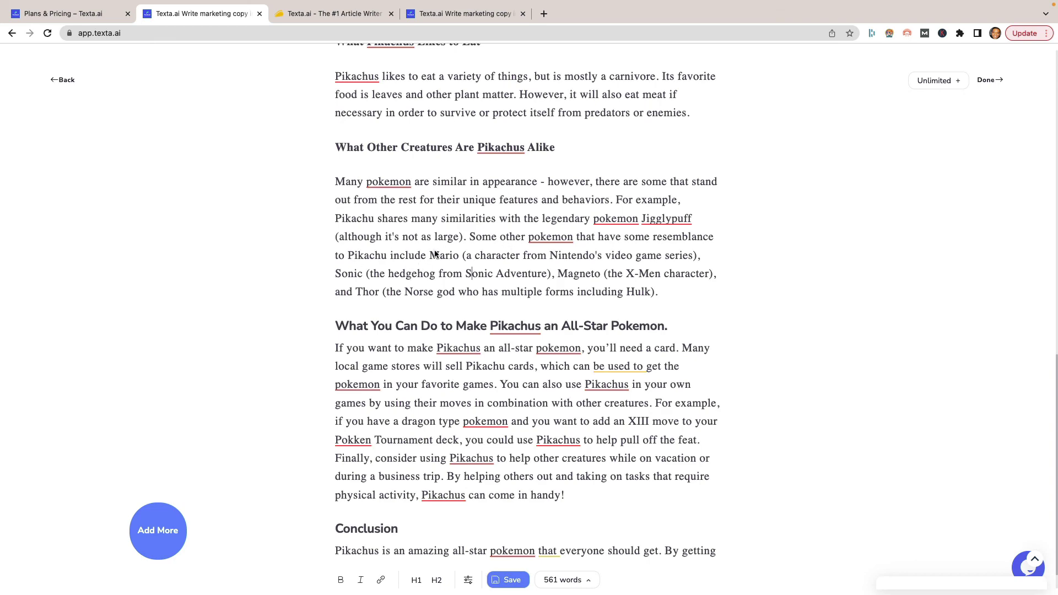
scroll(464, 281, "up", 15)
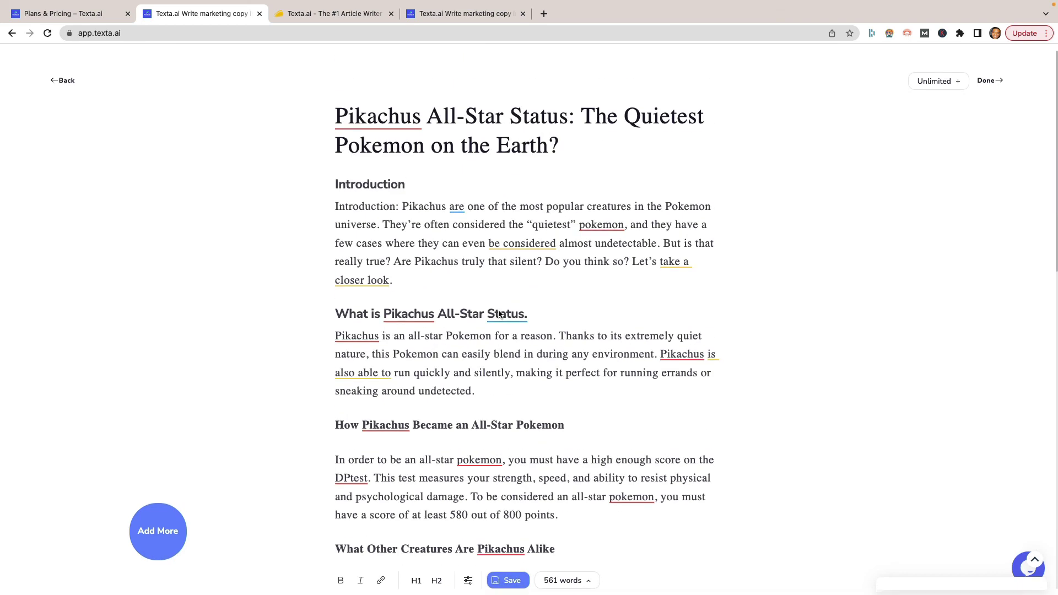
scroll(499, 325, "down", 2)
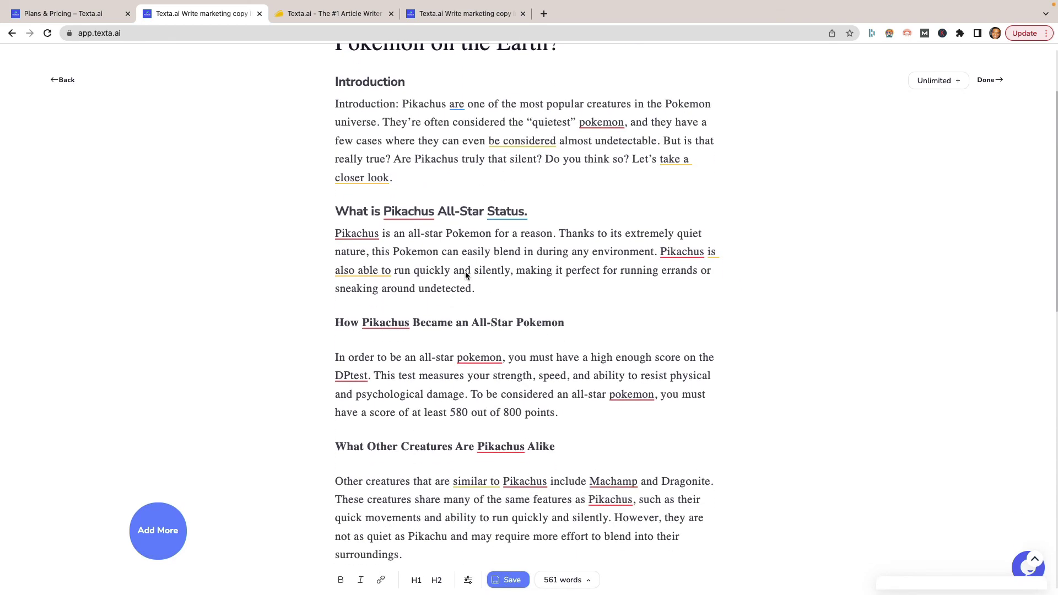
scroll(490, 267, "up", 1)
scroll(491, 263, "up", 1)
left_click(464, 207)
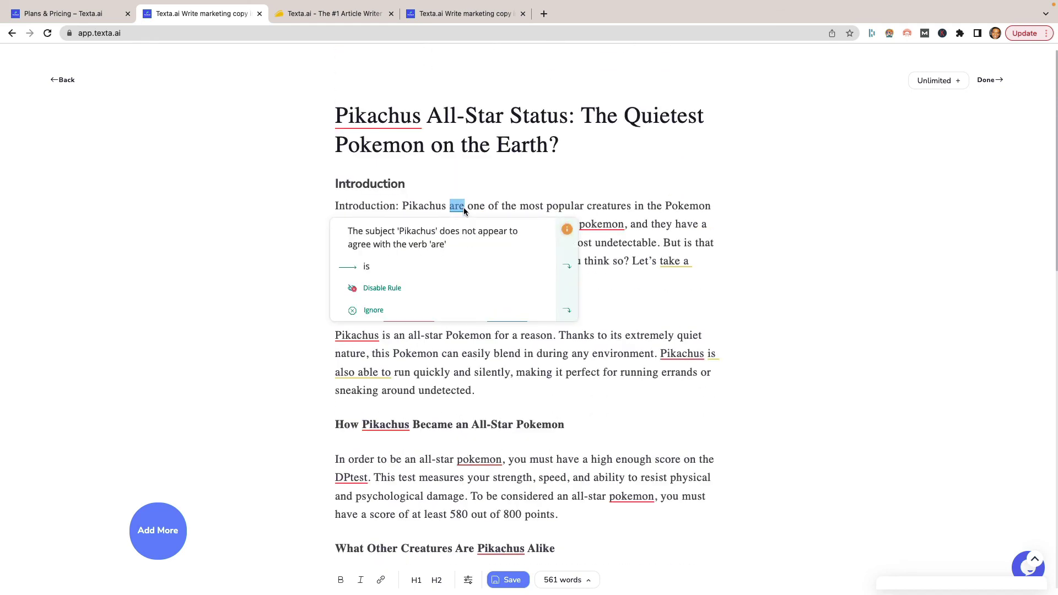
left_click(382, 168)
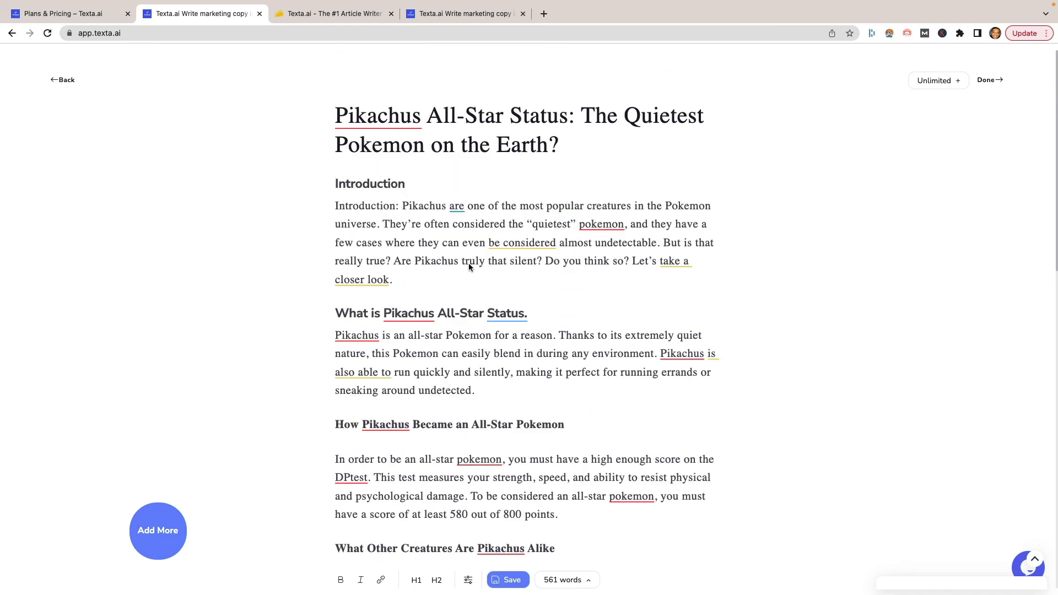
left_click(502, 315)
left_click(599, 309)
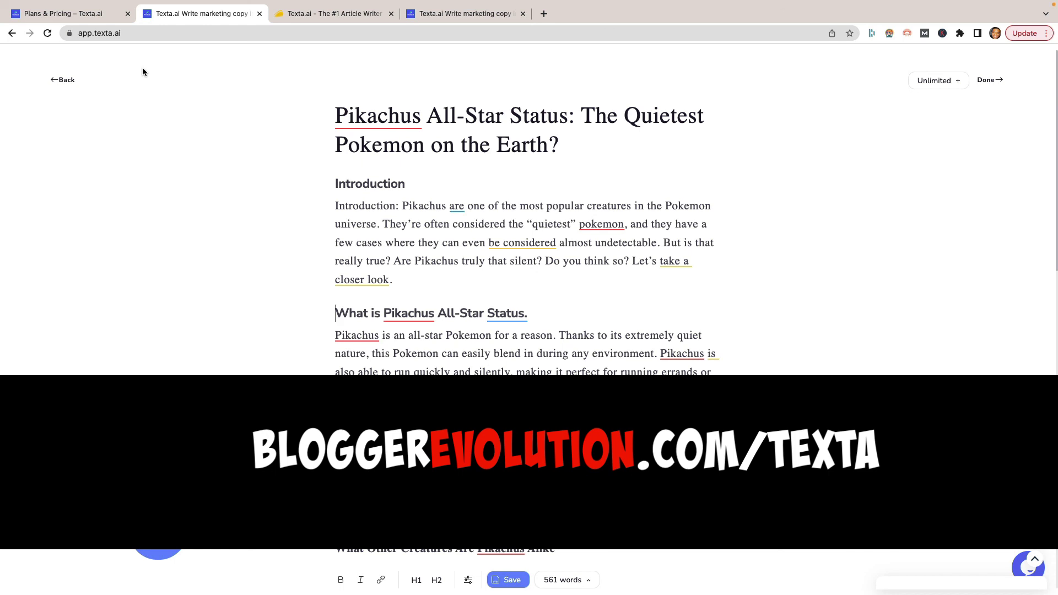
- Switch to the AppSumo 'Texta.ai - The #1 Article Writer' deal tab
left_click(331, 14)
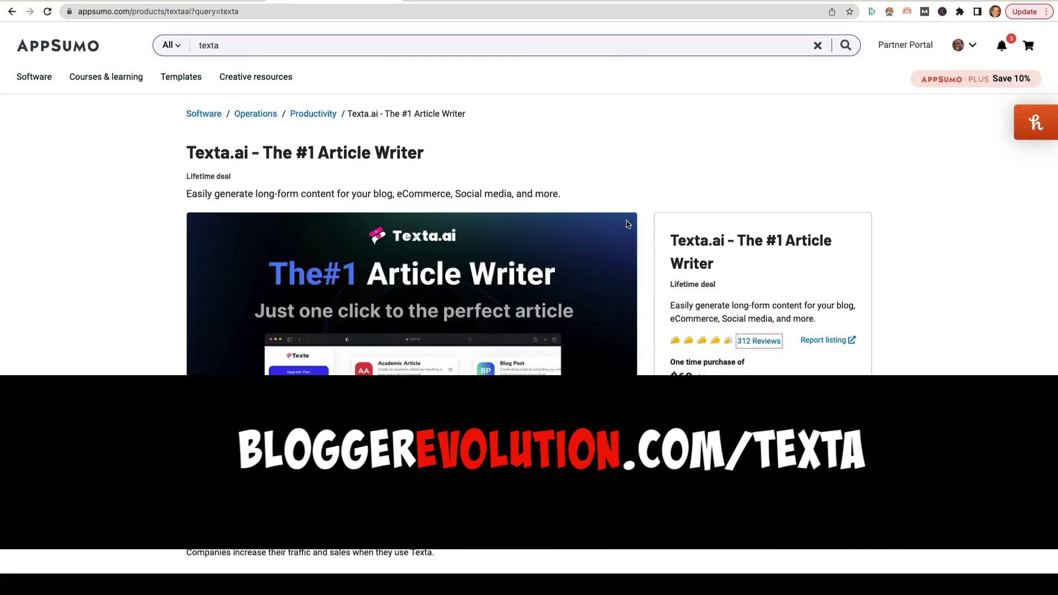